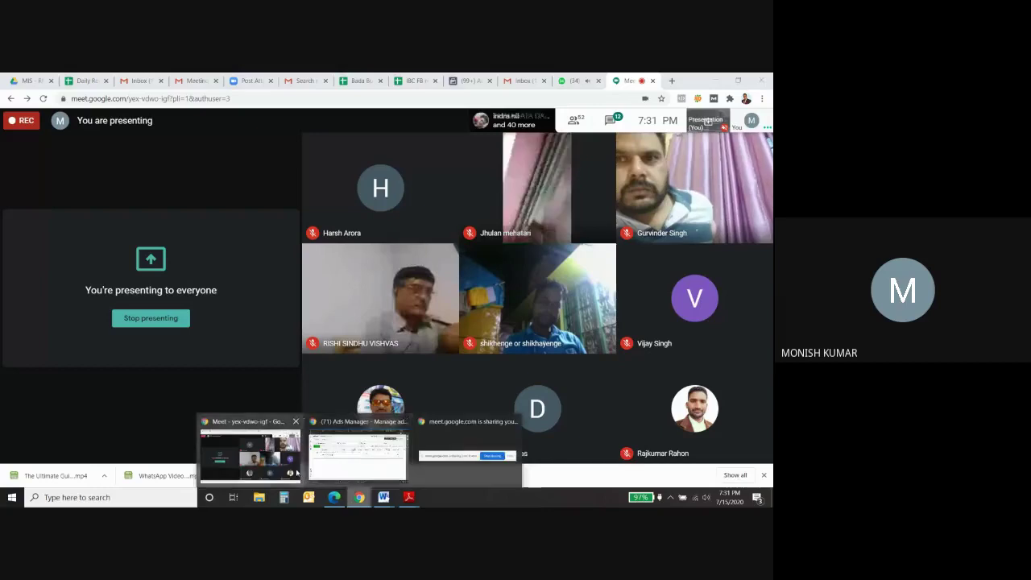
Step: Switch to the Ads Manager browser window and look over the columns of the campaigns table
click(338, 430)
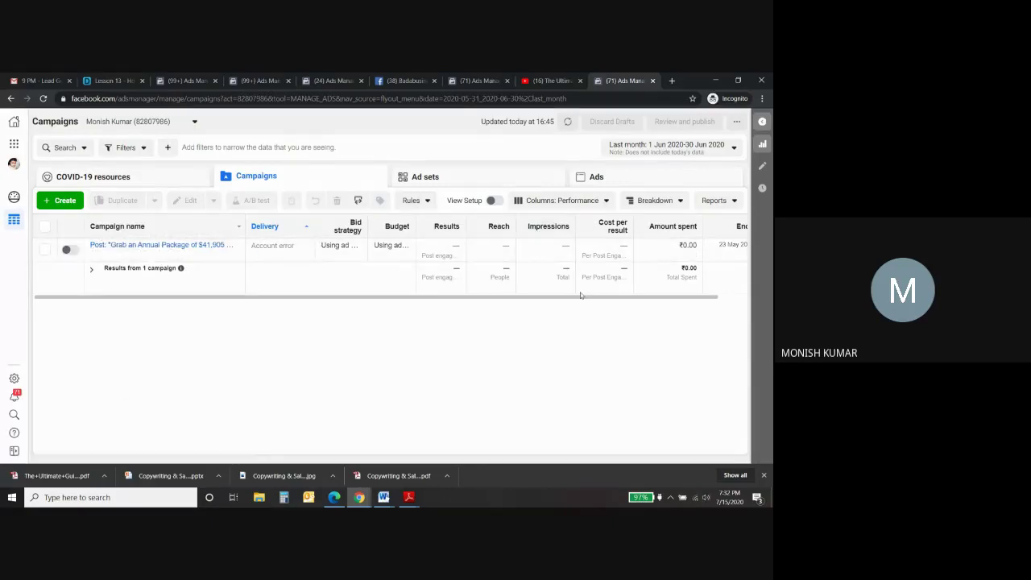
scroll(655, 299, right, 1)
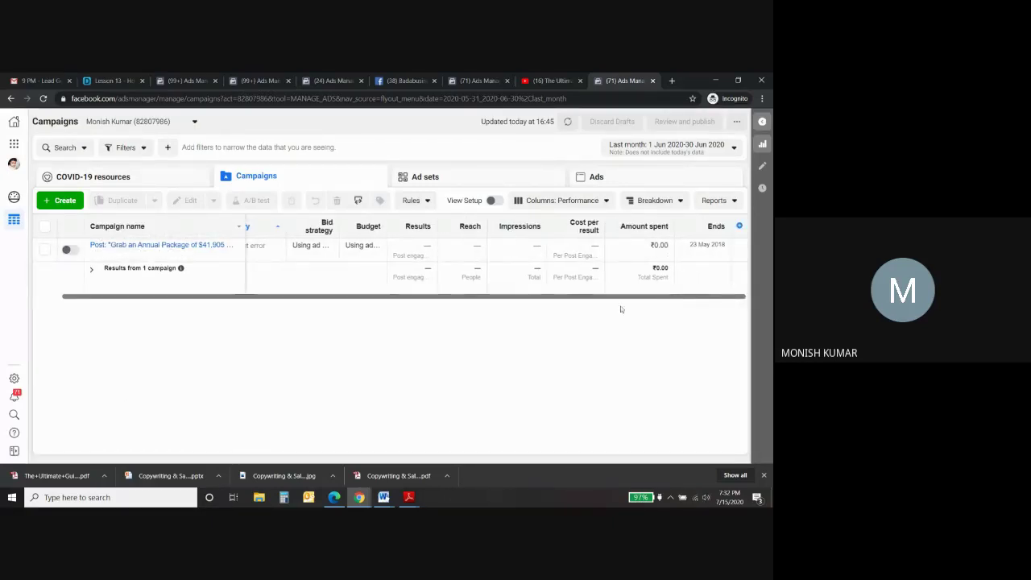
scroll(597, 298, left, 1)
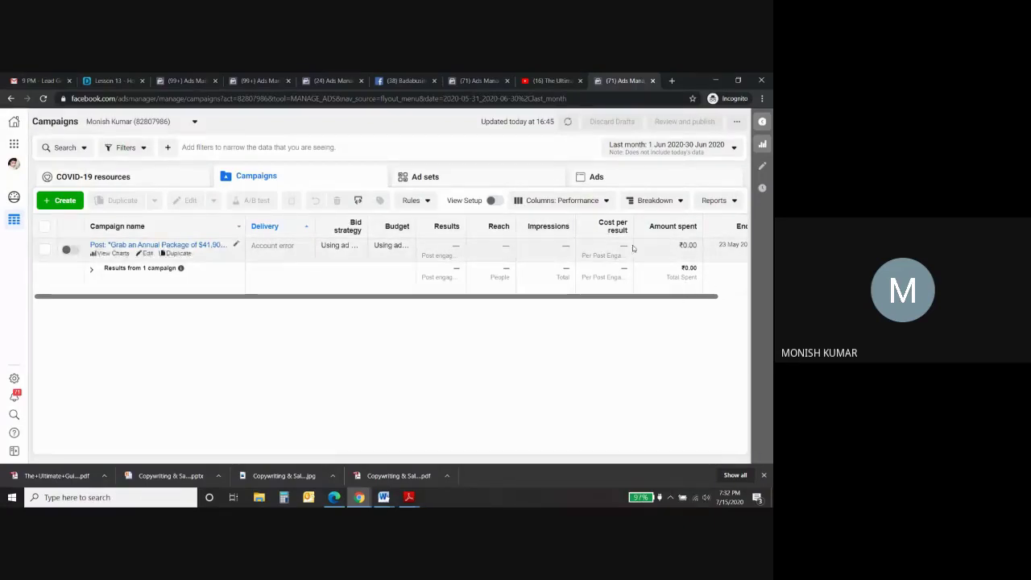
mouse_move(605, 247)
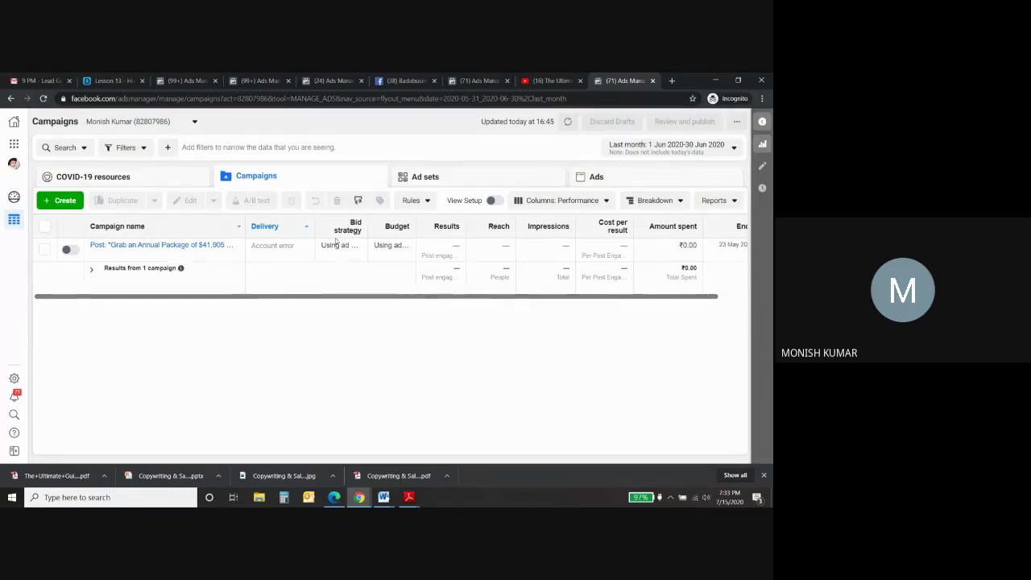
Step: Start a new campaign, dismiss the summary of the unfinished draft, and choose Lead Generation as the marketing objective
click(67, 202)
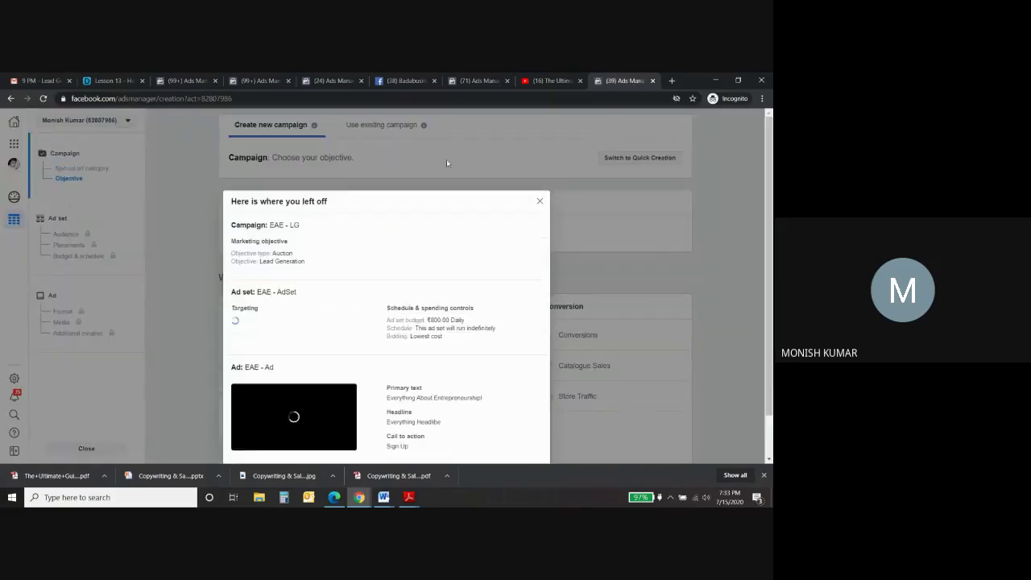
click(540, 201)
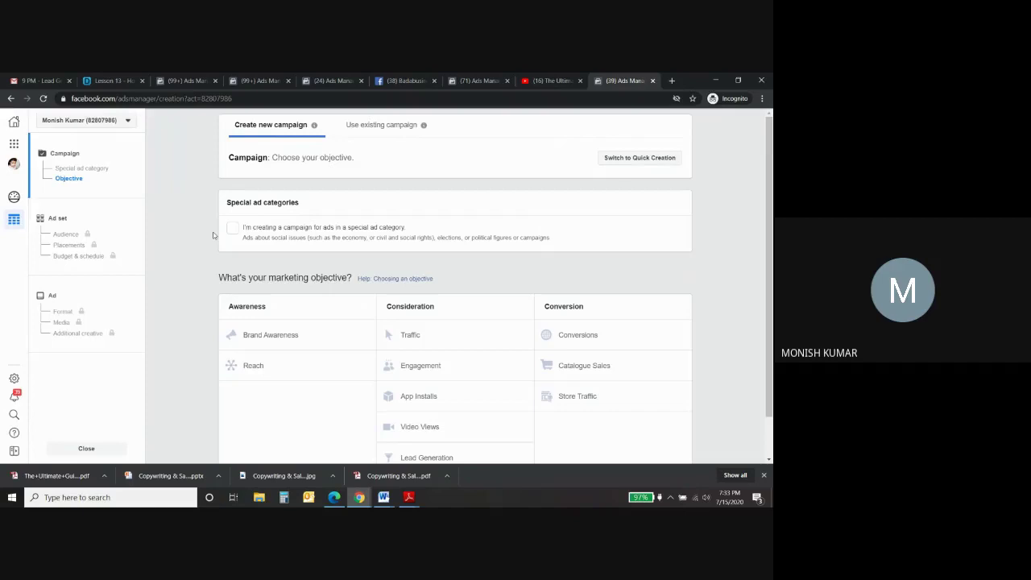
scroll(209, 236, down, 1)
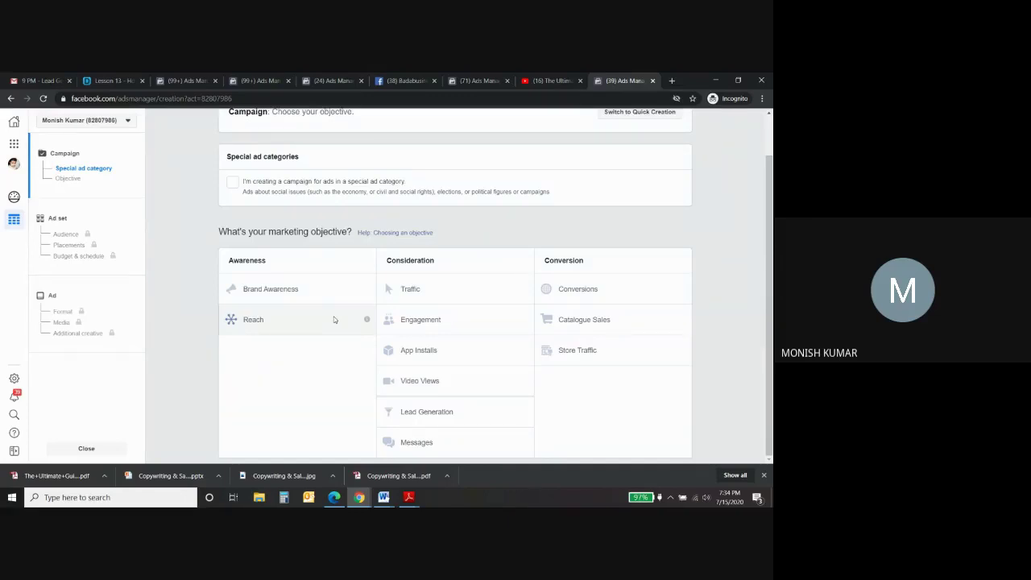
click(408, 409)
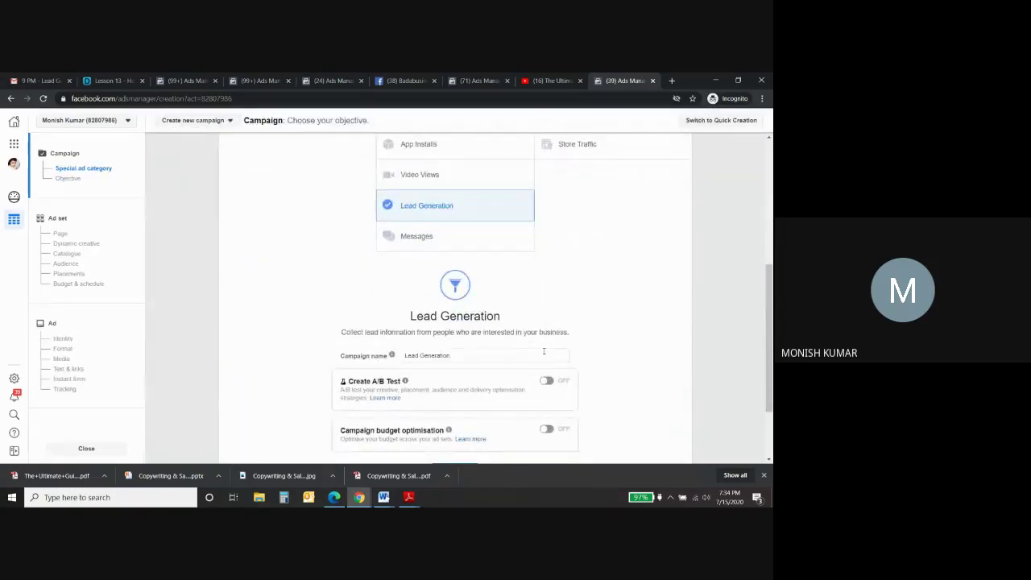
Step: Replace the default campaign name with EAE - LG
click(464, 358)
key(BackSpace)
key(BackSpace)
key(BackSpace)
key(BackSpace)
key(BackSpace)
key(BackSpace)
key(BackSpace)
key(BackSpace)
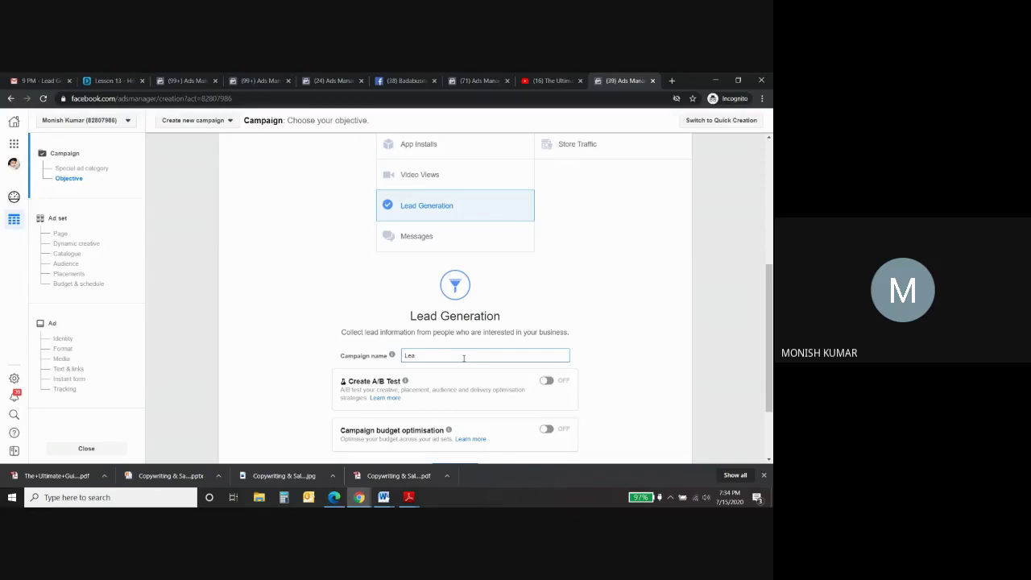
key(BackSpace)
key(BackSpace)
key(BackSpace)
text(EAE )
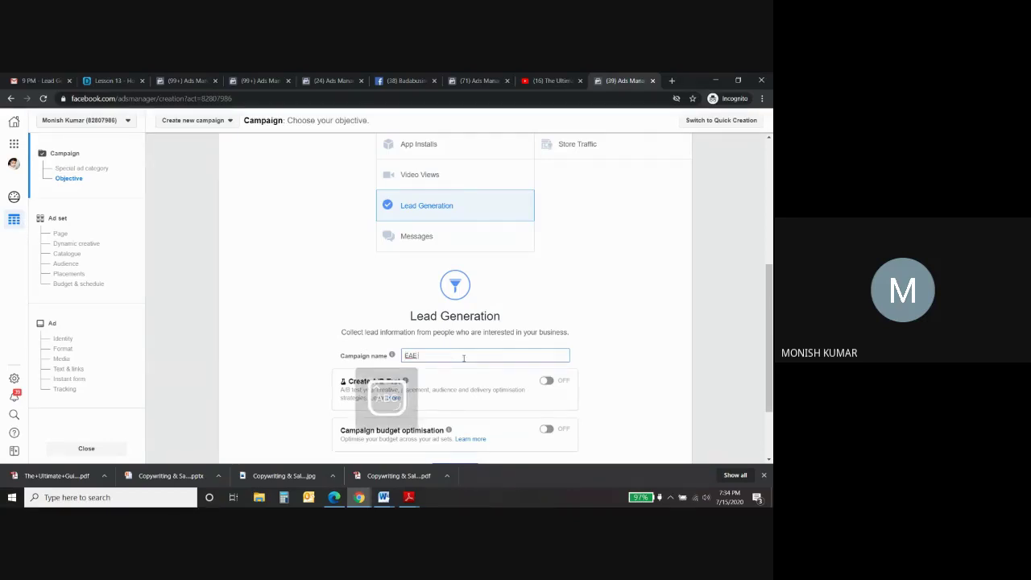
text(- LG)
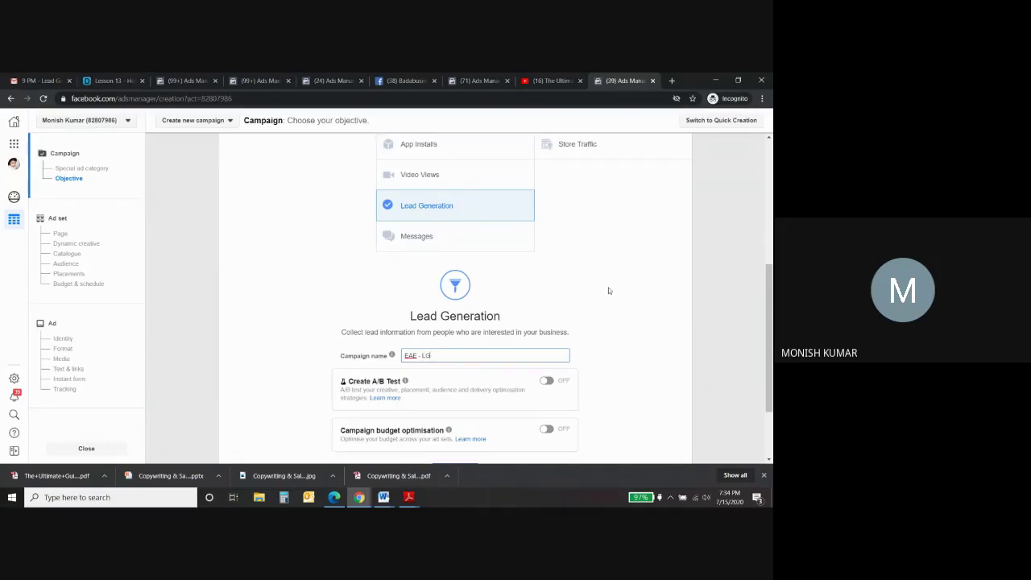
click(625, 303)
Step: Review the campaign settings and continue to the ad set setup
scroll(650, 322, down, 2)
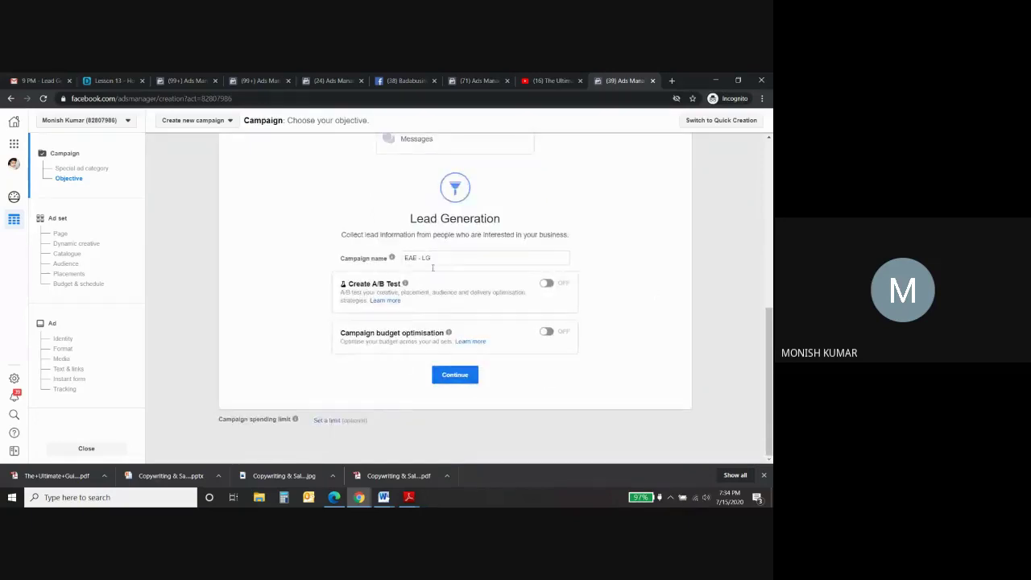
scroll(461, 310, up, 2)
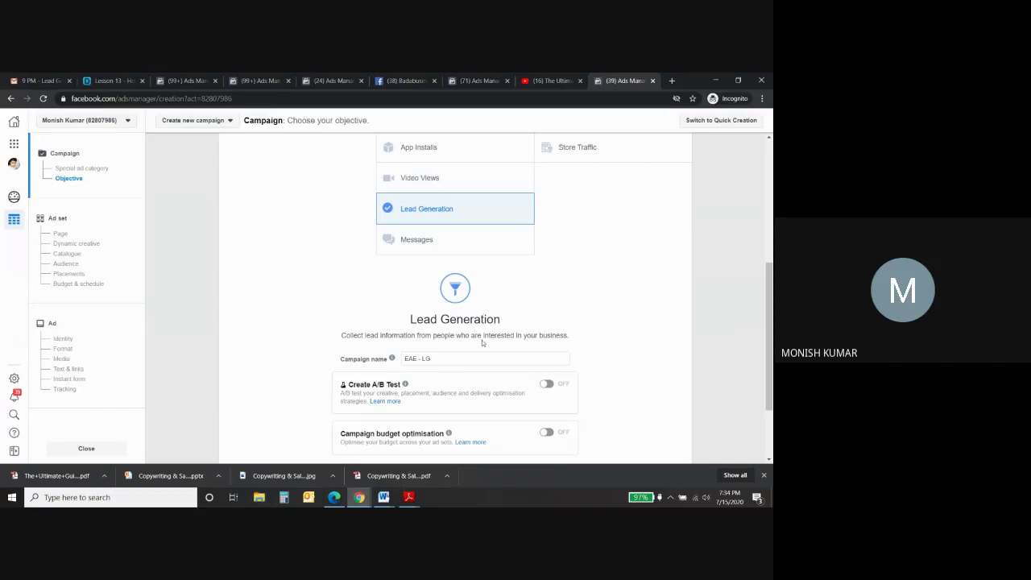
scroll(455, 372, down, 2)
click(455, 374)
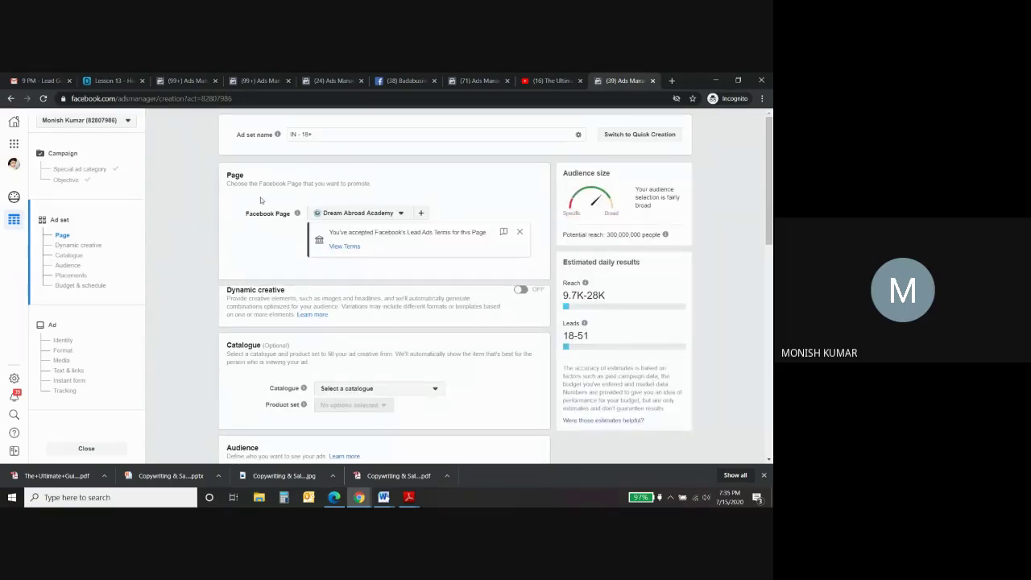
Step: Rename the ad set as EAE - AdSet
click(364, 134)
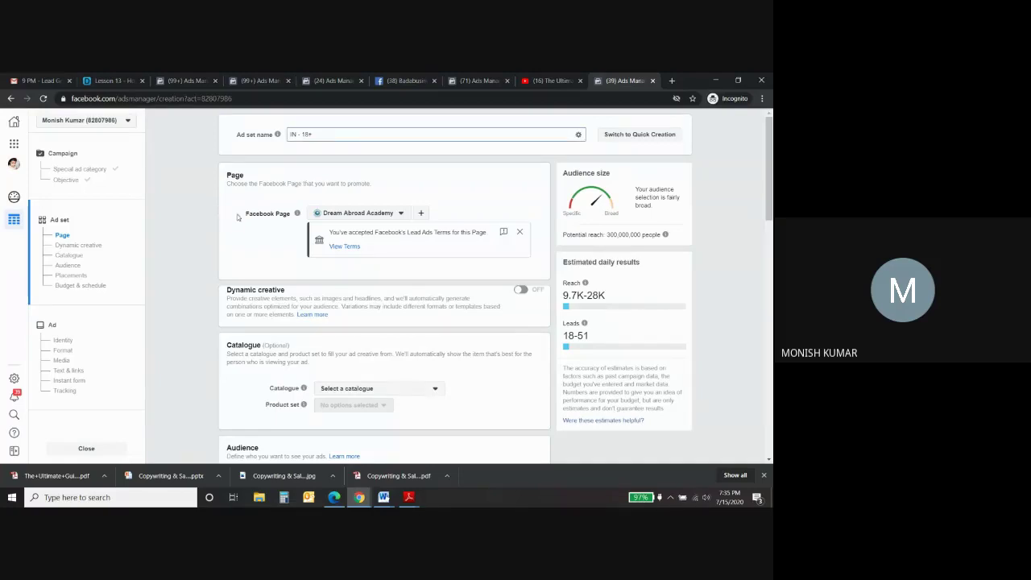
triple_click(242, 134)
click(303, 147)
click(319, 135)
key(BackSpace)
key(BackSpace)
key(BackSpace)
key(BackSpace)
text(- AdSEt)
click(387, 236)
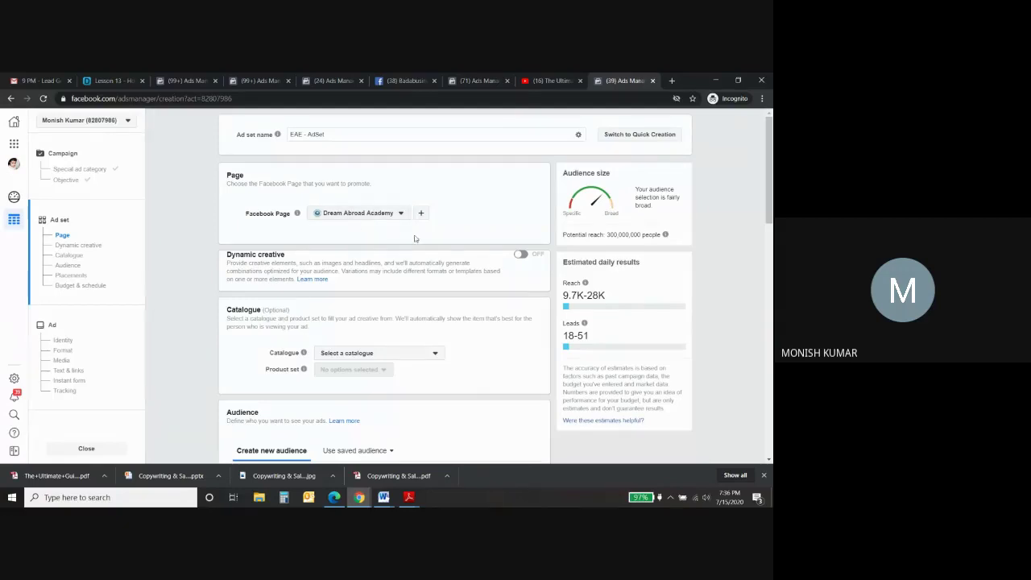
Step: Check the available Facebook Pages and keep Dream Abroad Academy as the page to promote
click(341, 213)
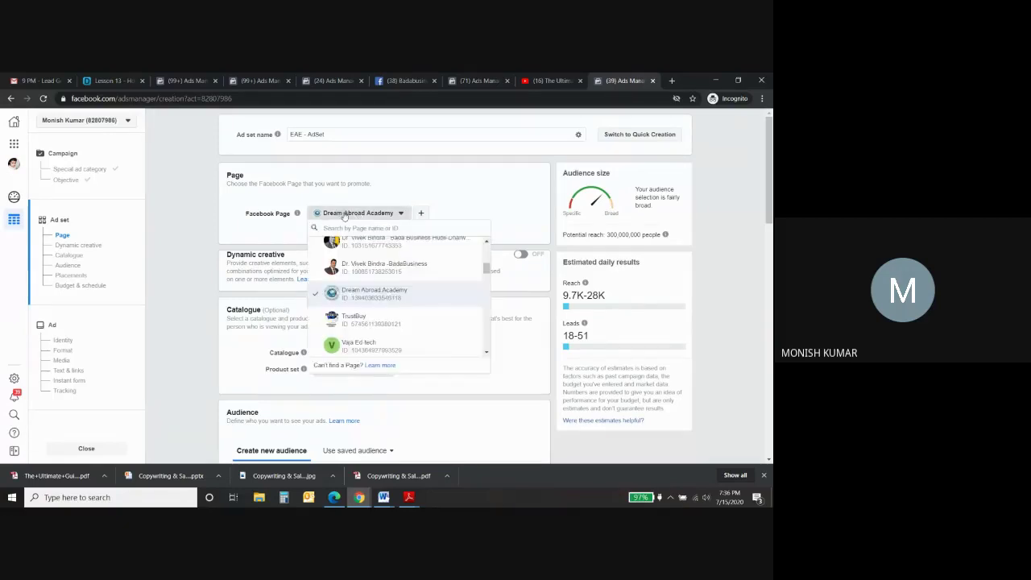
click(373, 298)
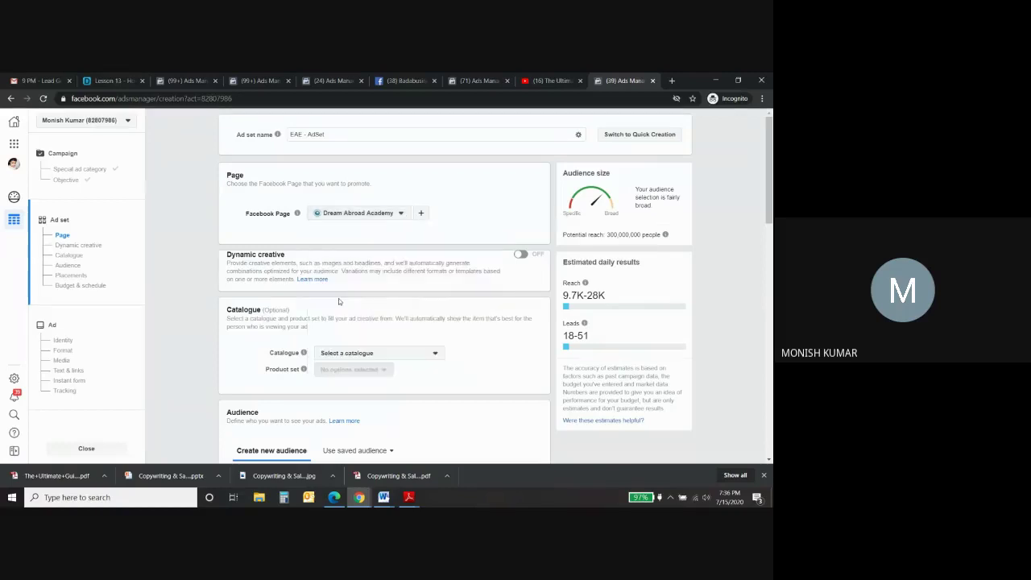
click(365, 214)
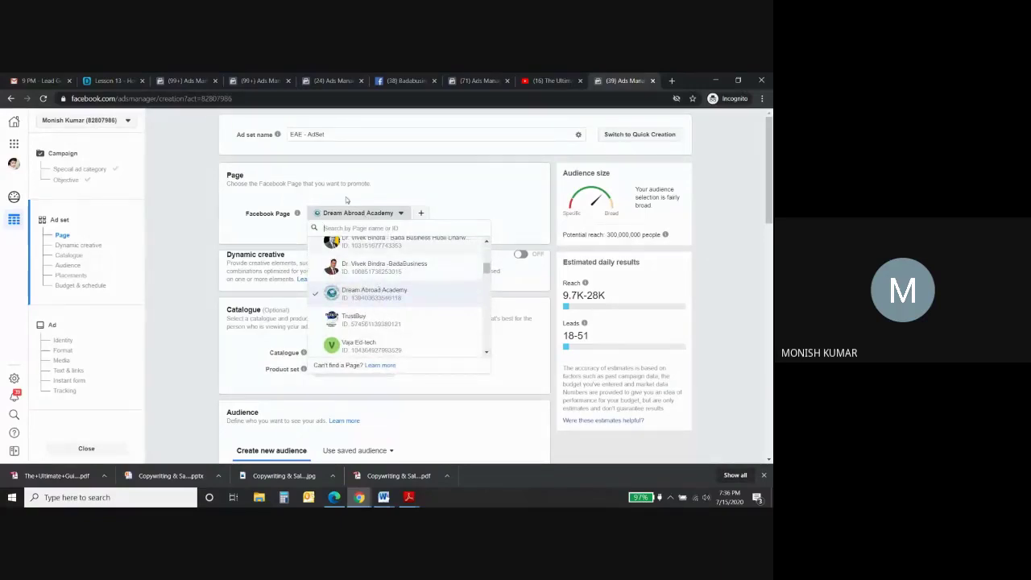
click(409, 292)
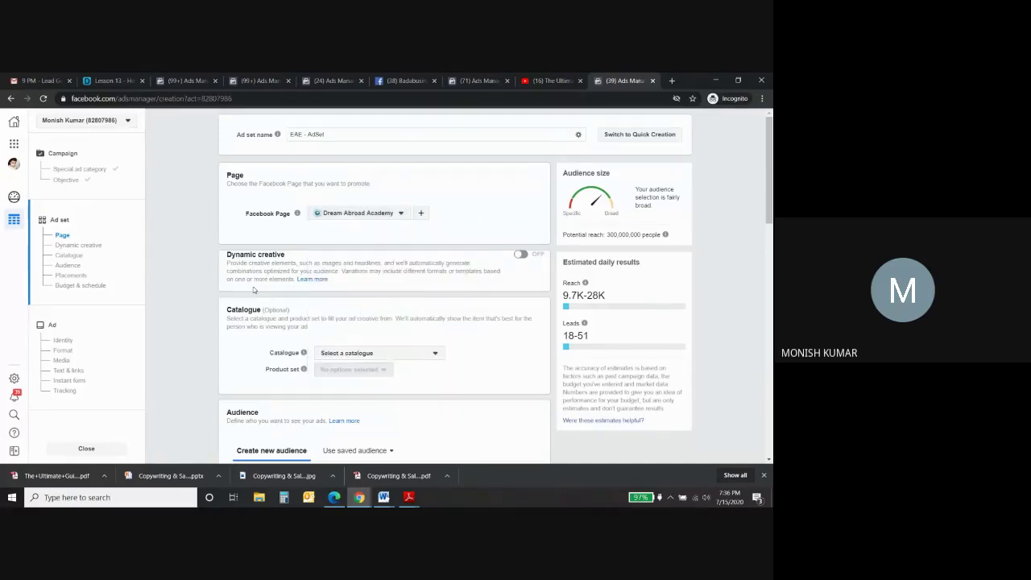
Step: Examine the ad set's audience settings for location, age, gender and detailed targeting
scroll(233, 281, down, 1)
scroll(234, 274, down, 3)
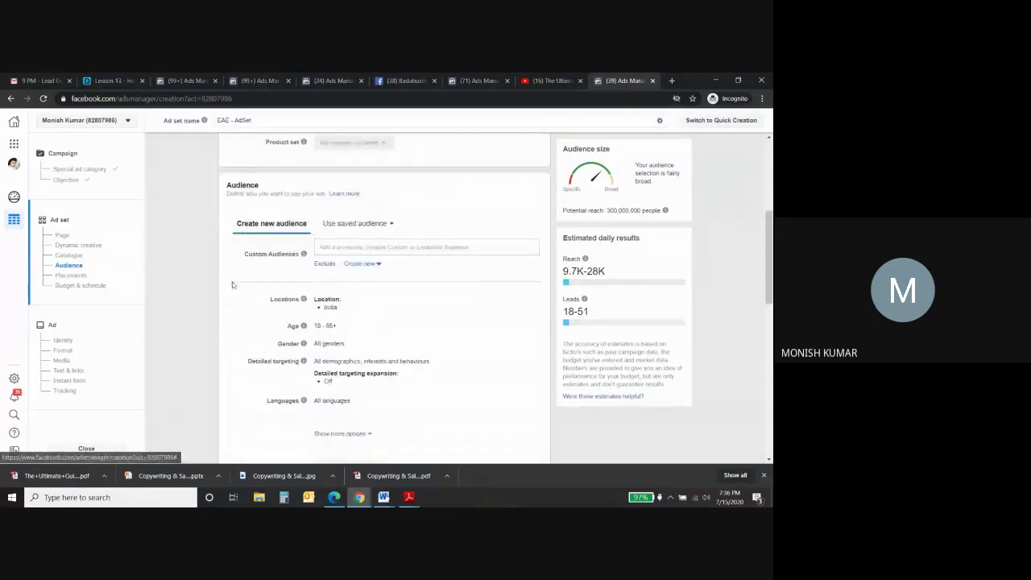
double_click(230, 187)
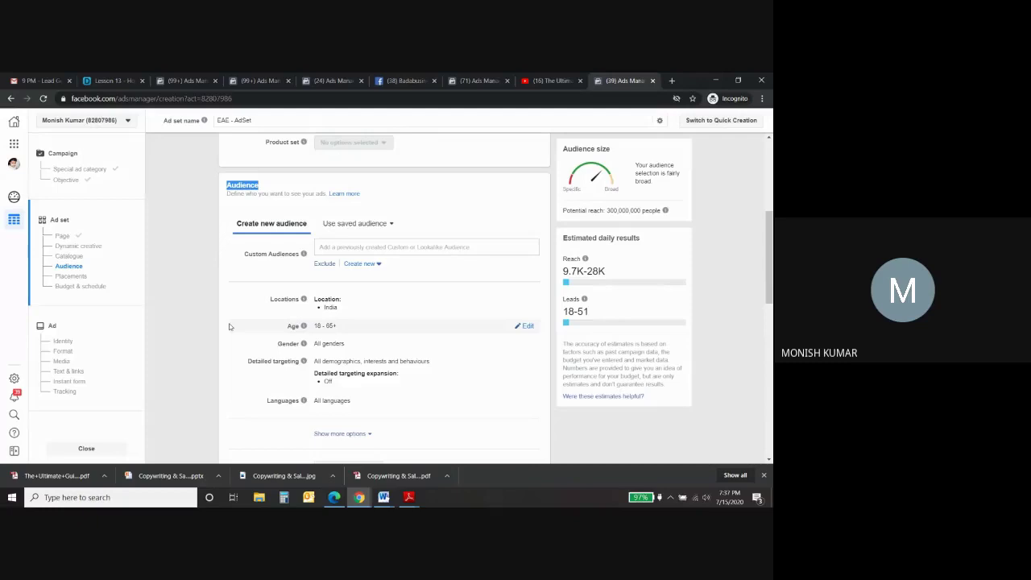
double_click(283, 299)
double_click(292, 325)
double_click(289, 343)
double_click(286, 361)
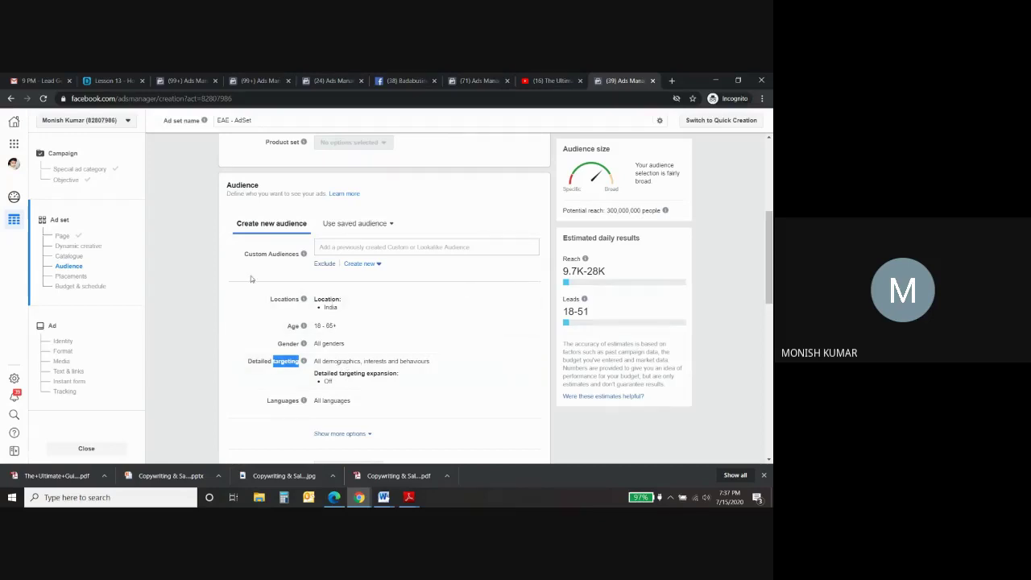
Step: Edit the audience locations and replace the country-wide targeting with Punjab, India
click(195, 297)
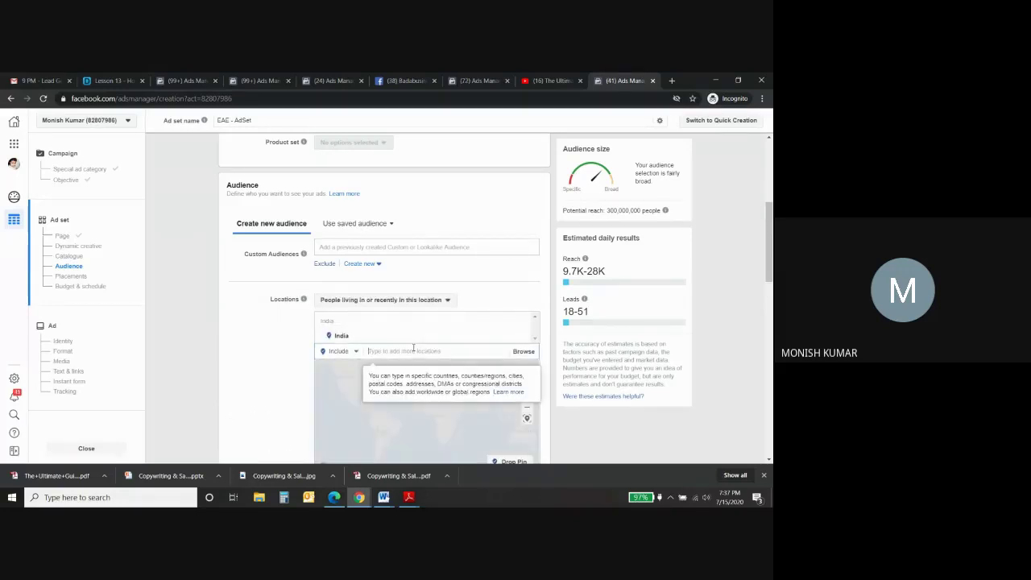
text(punjab)
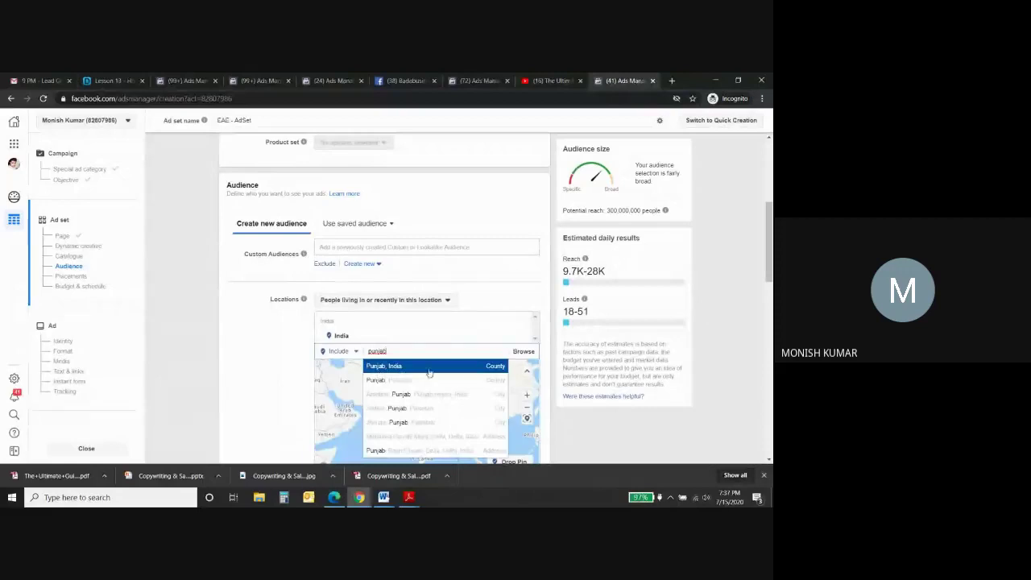
click(471, 368)
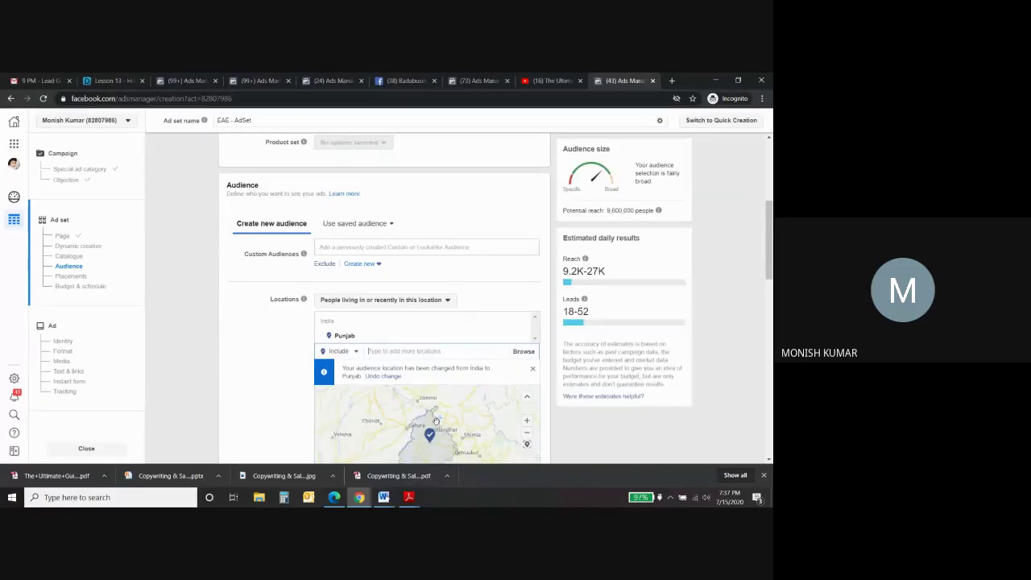
Step: Add West Bengal, India, as a second included audience location
scroll(436, 421, down, 2)
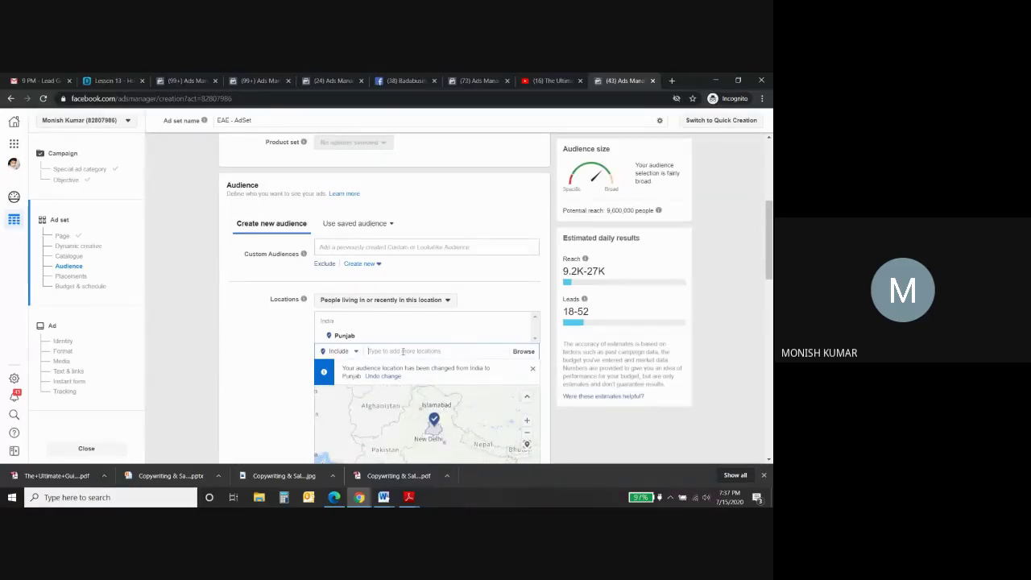
text(west be)
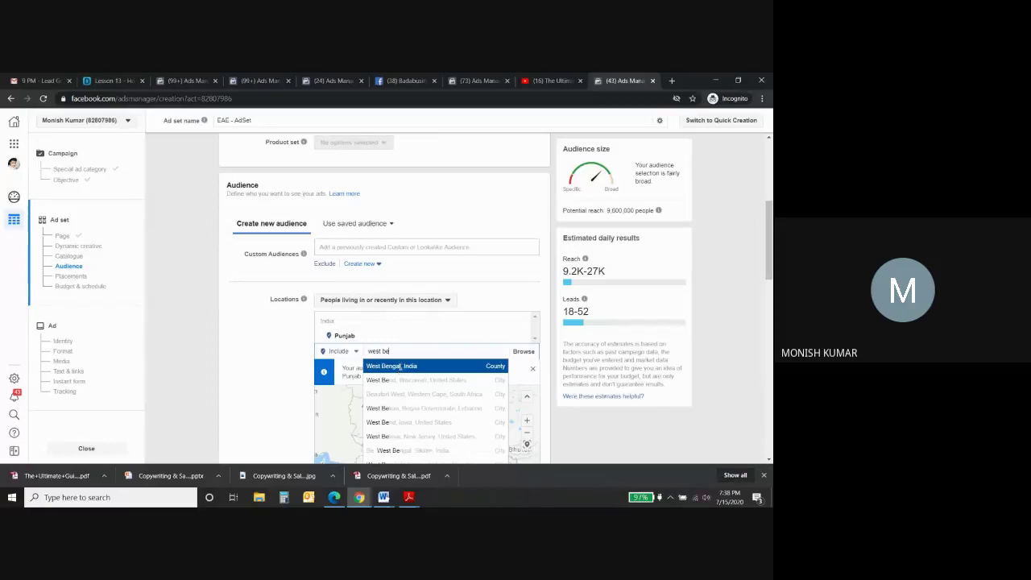
click(399, 368)
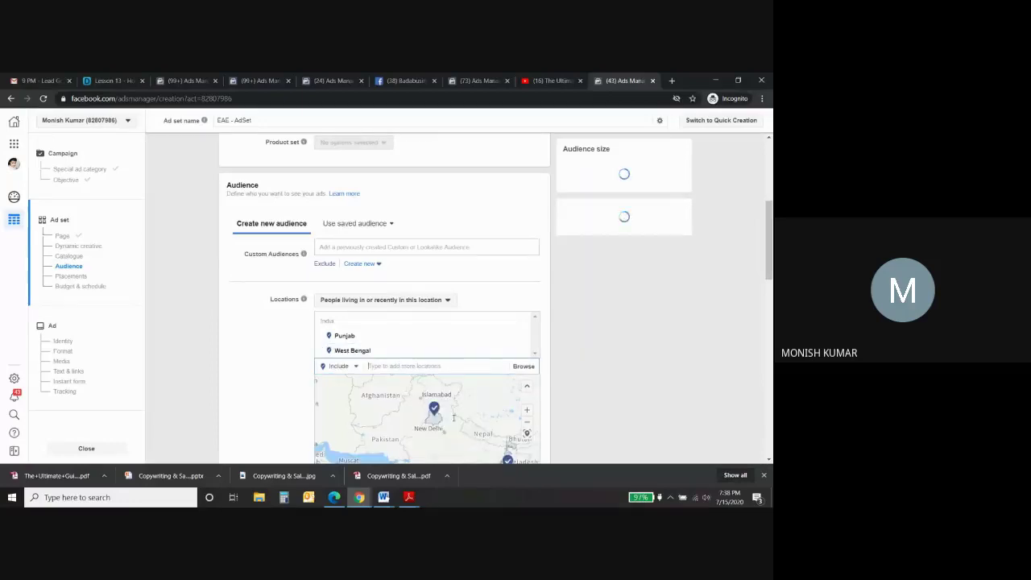
Step: Add Kolkata, West Bengal, as an included audience location in place of the state-wide West Bengal targeting
scroll(702, 353, down, 2)
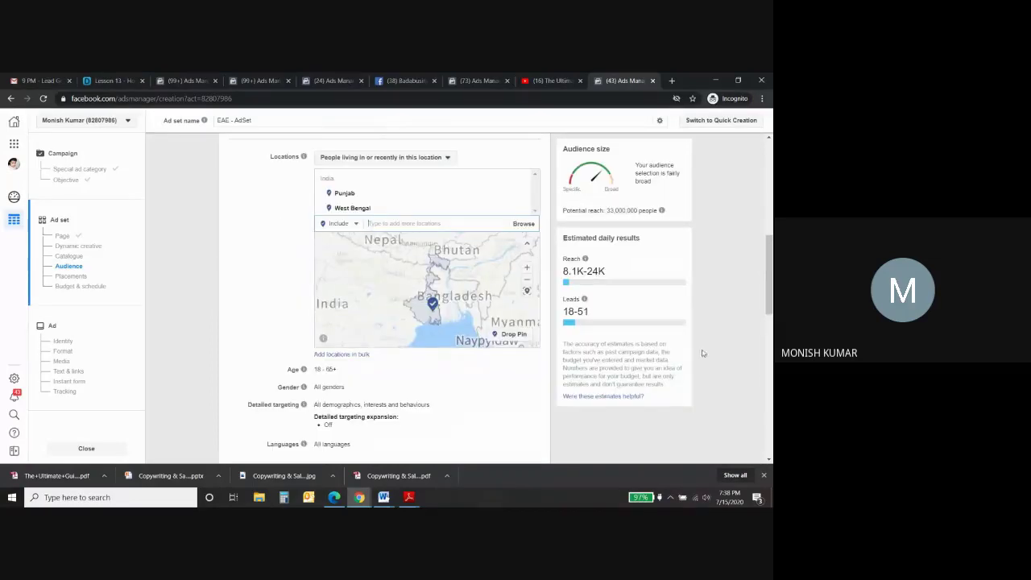
click(527, 278)
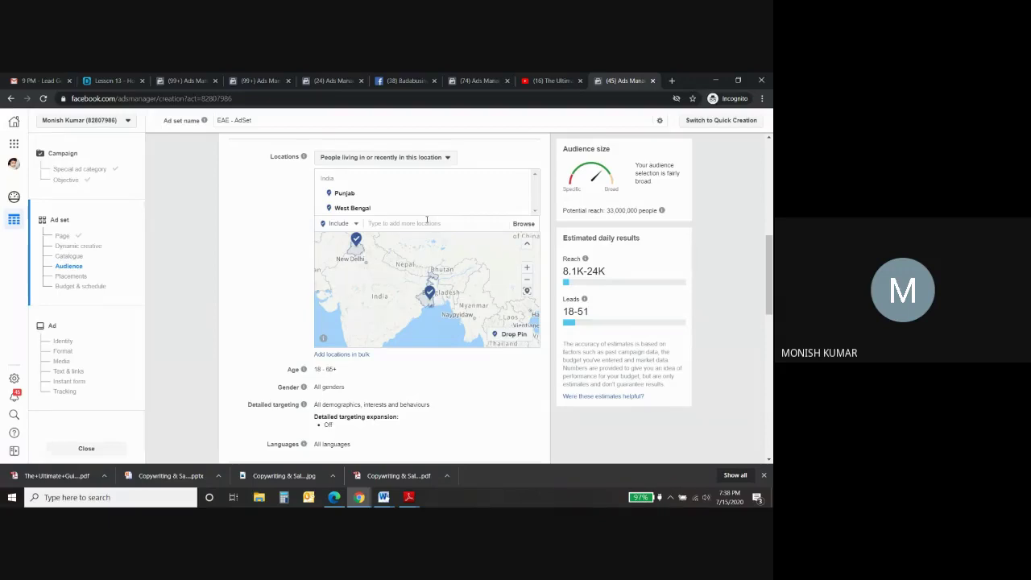
click(427, 220)
text(ko)
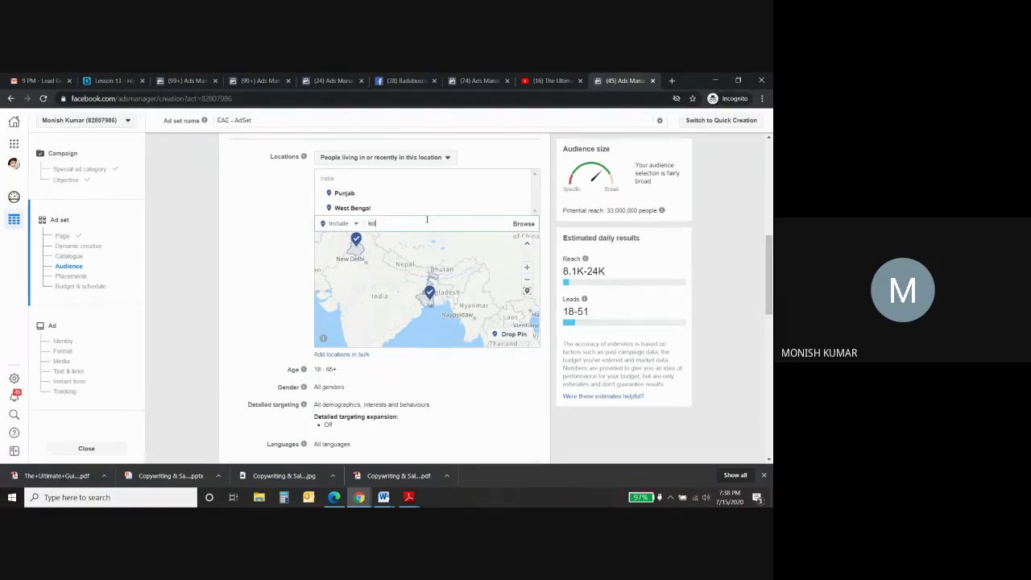
text(l)
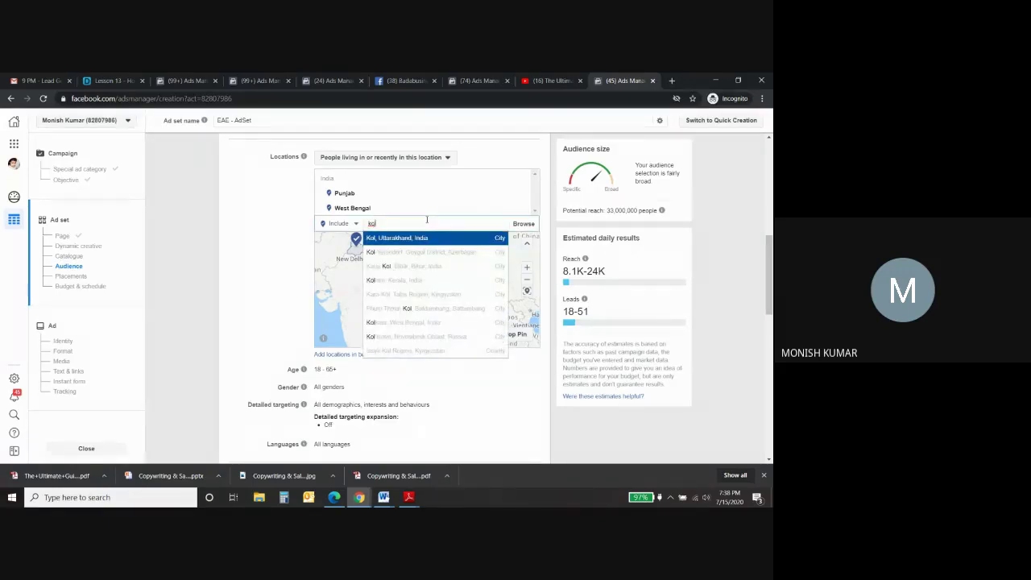
text(ka)
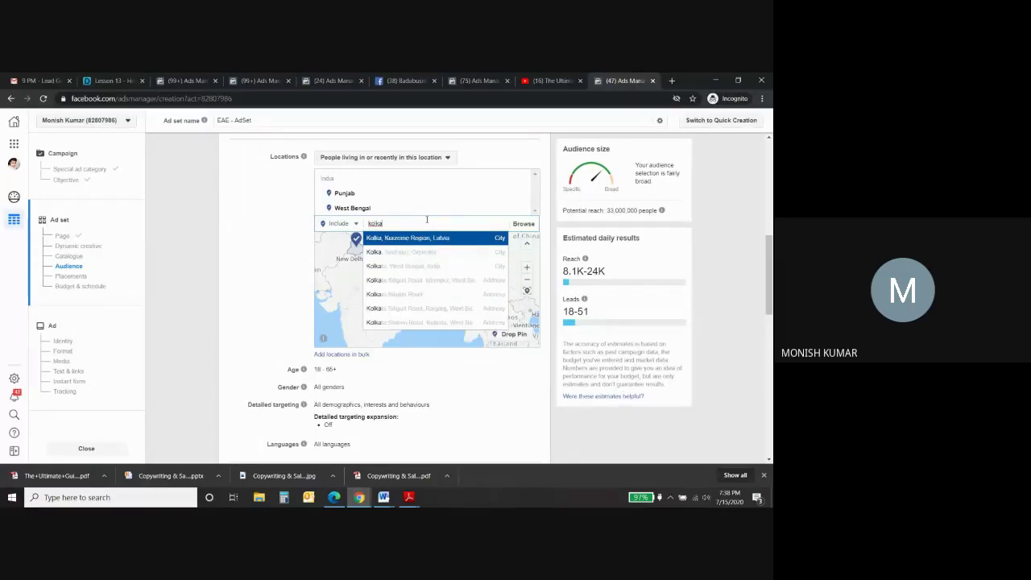
text(ta)
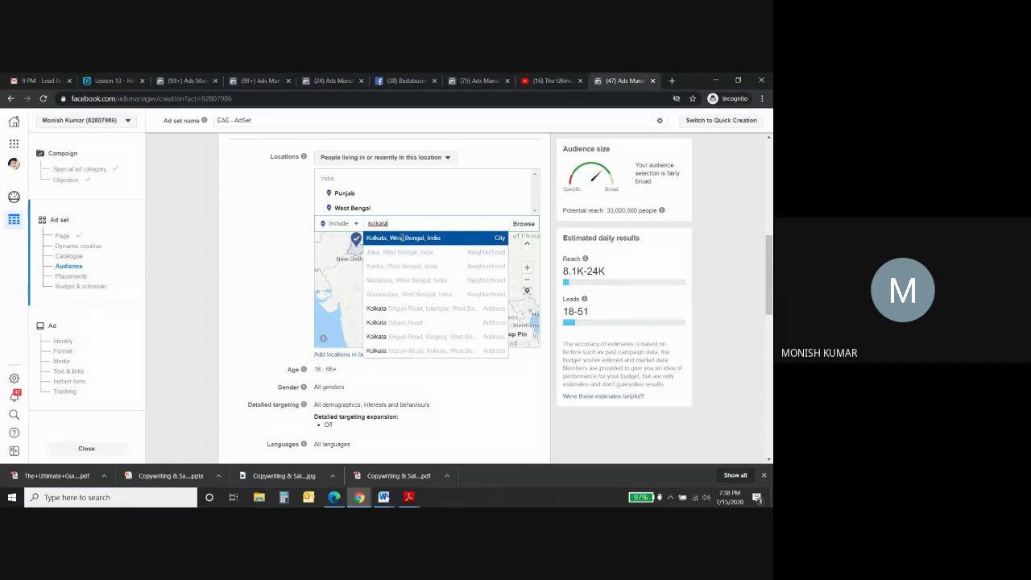
click(403, 238)
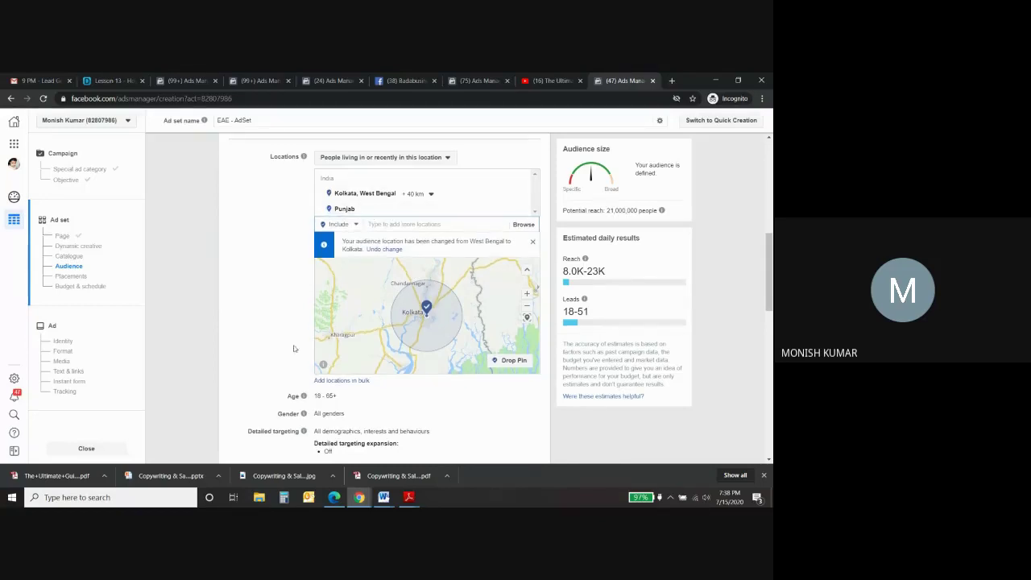
Step: Set the audience age range to 18–55
scroll(260, 355, down, 1)
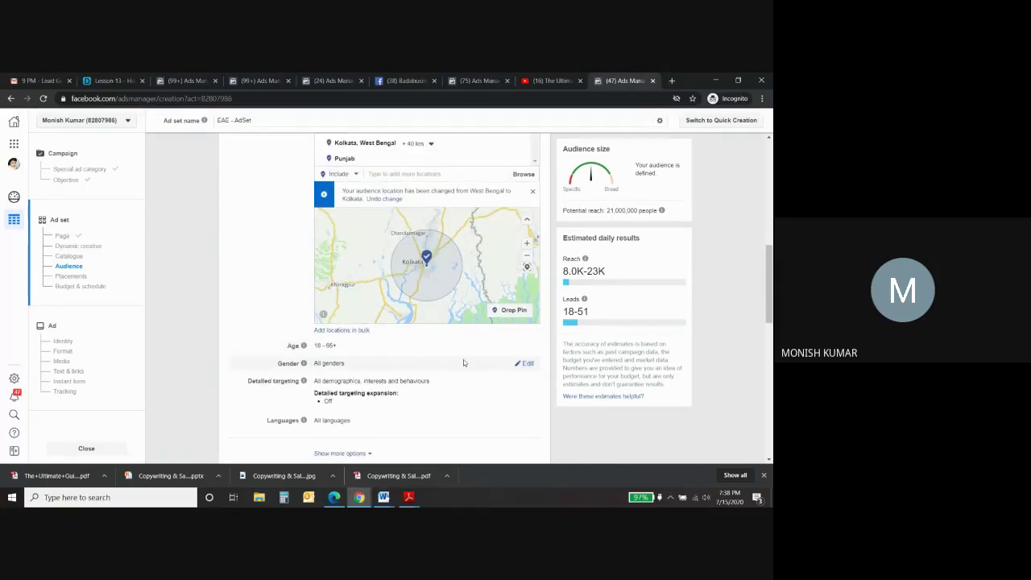
click(529, 346)
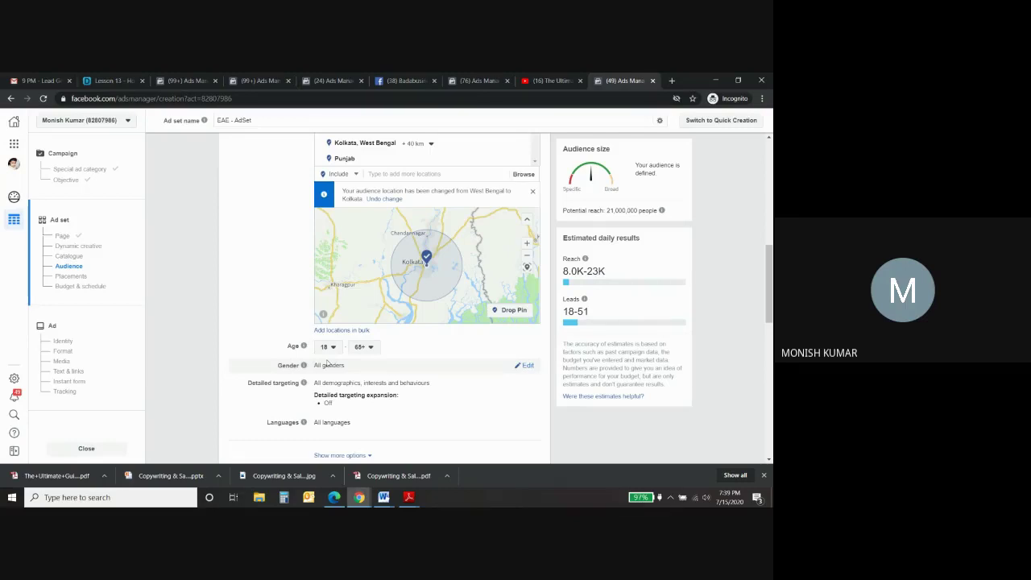
click(334, 348)
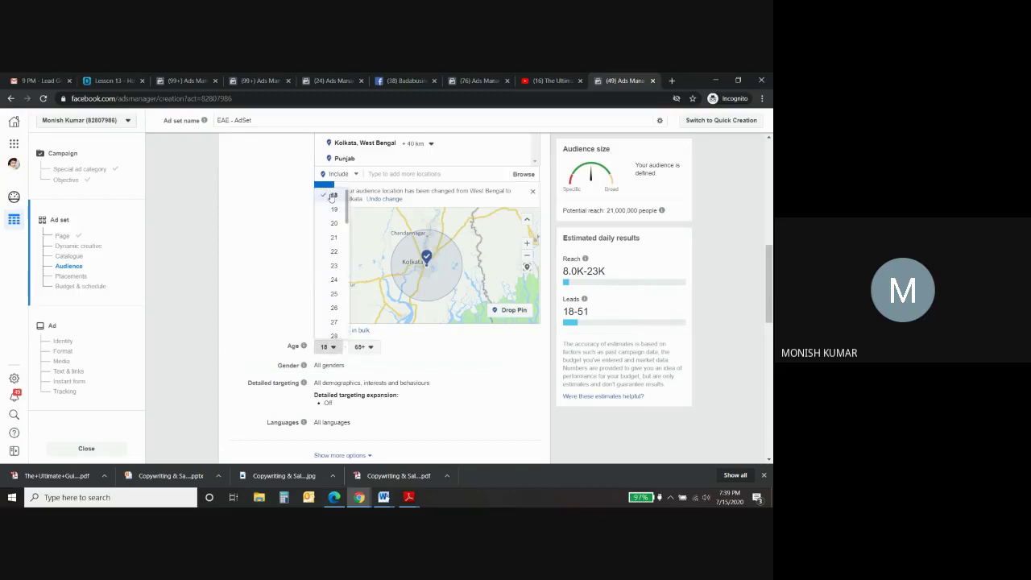
click(331, 197)
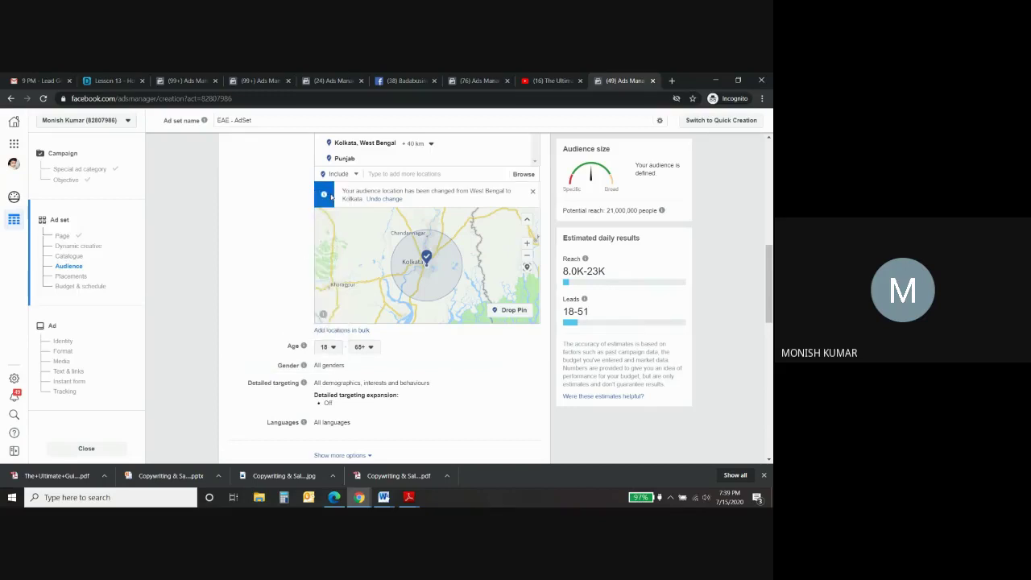
click(364, 347)
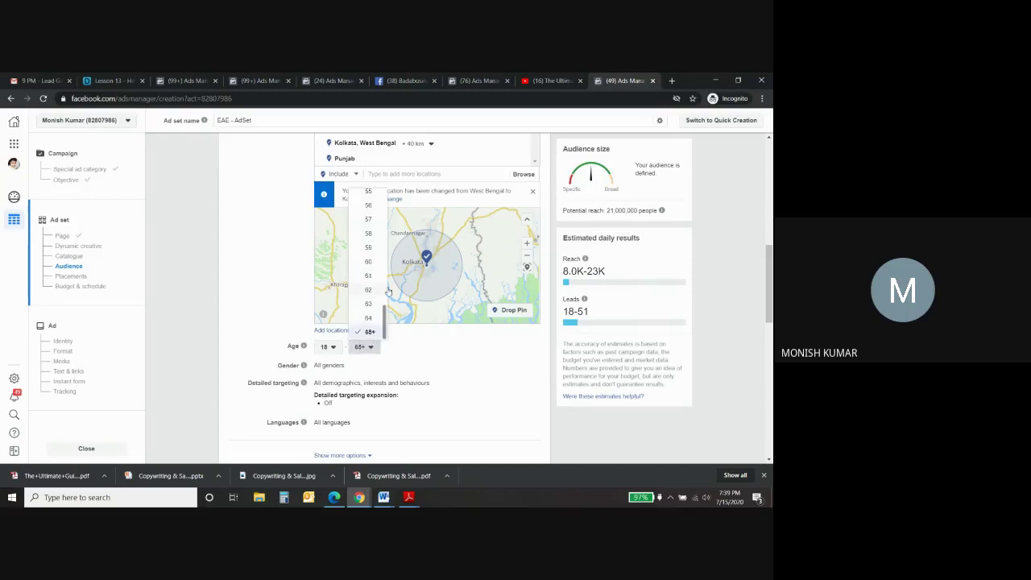
scroll(387, 292, up, 1)
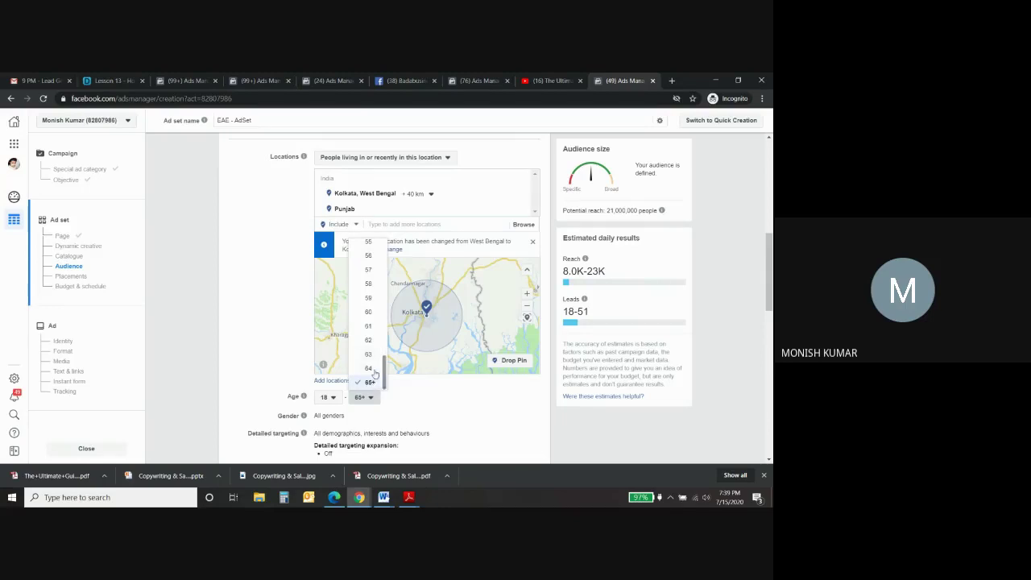
click(375, 244)
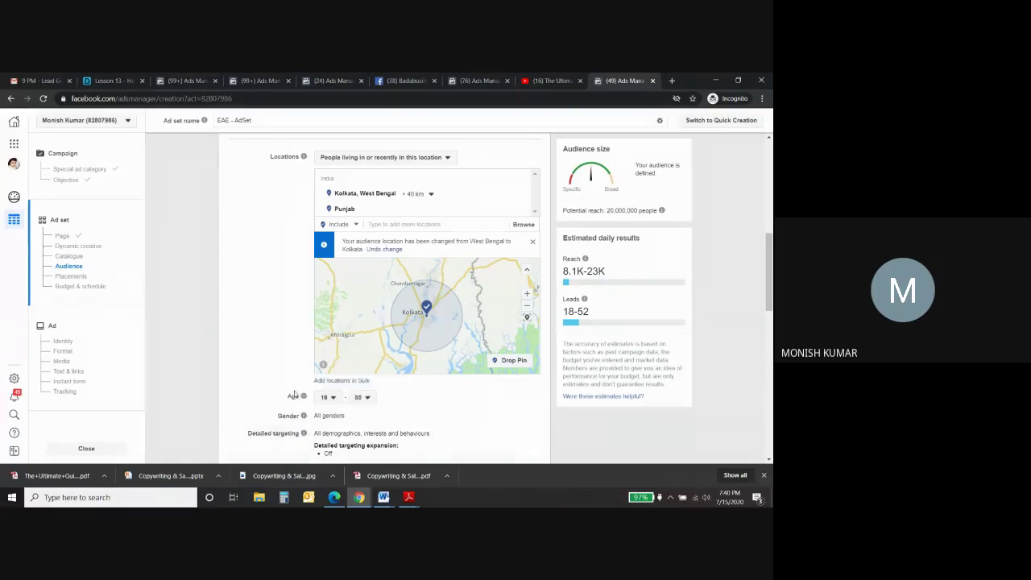
Step: Try the Men and Women gender options for the audience and return the selection to All
click(527, 415)
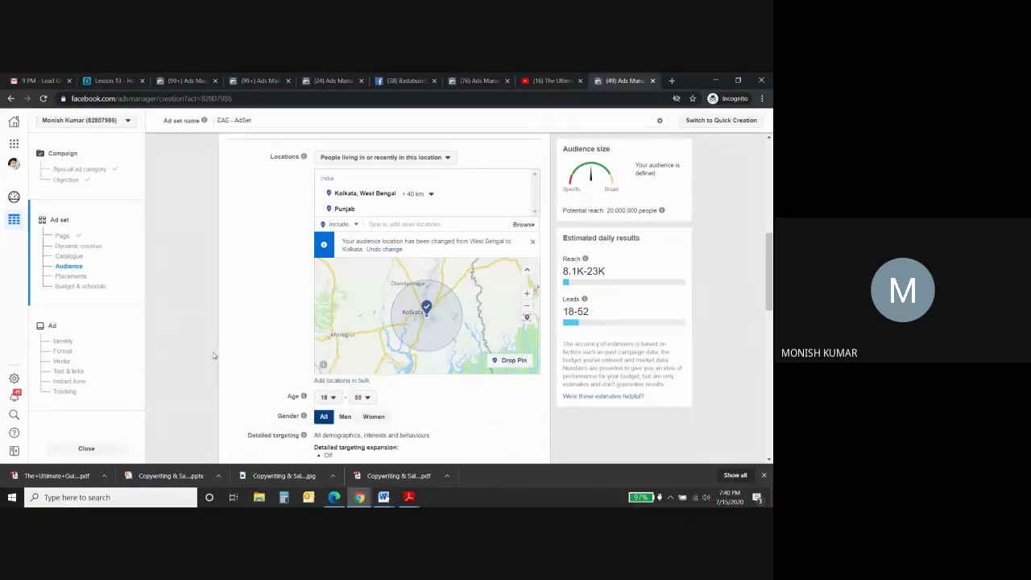
scroll(193, 342, down, 1)
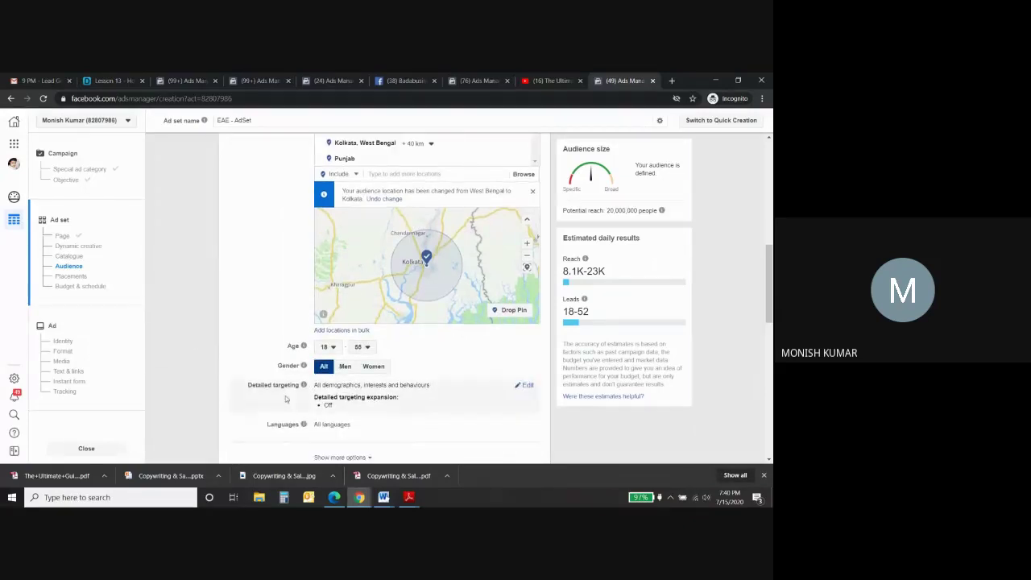
mouse_move(303, 385)
click(345, 366)
click(372, 367)
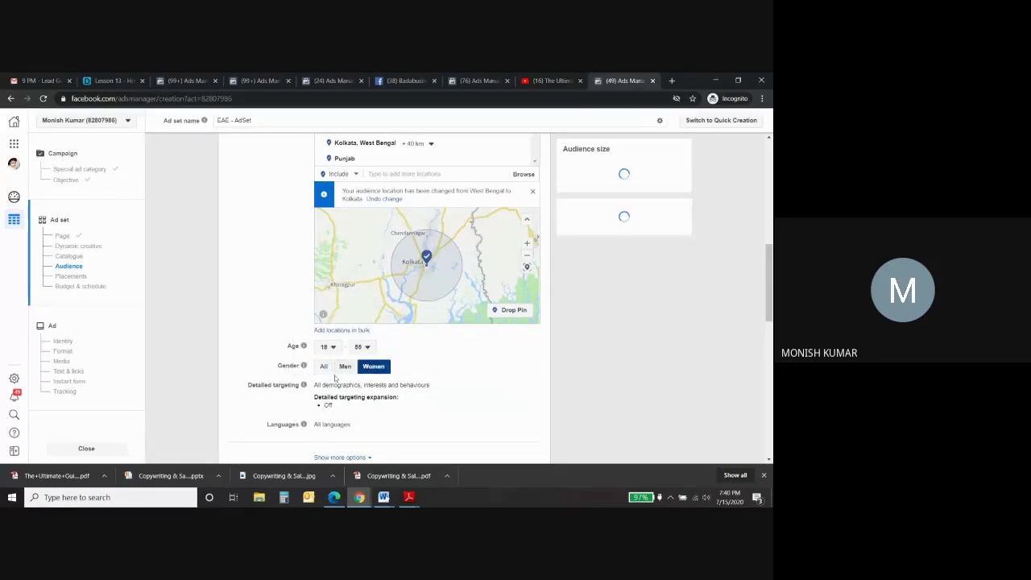
click(324, 367)
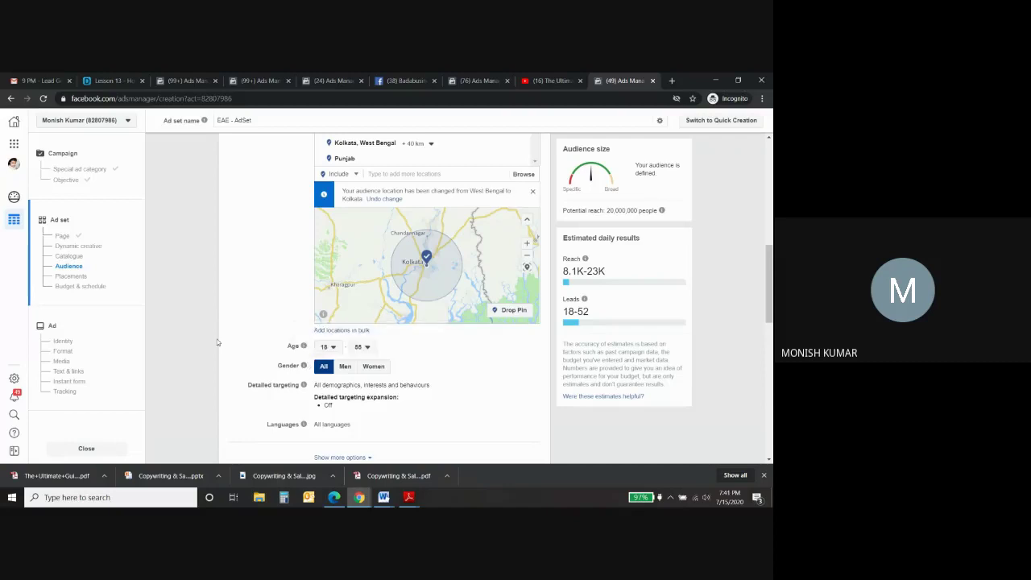
Step: Edit the detailed targeting and add the Business interest from the Business and industry category
scroll(484, 358, down, 1)
click(527, 335)
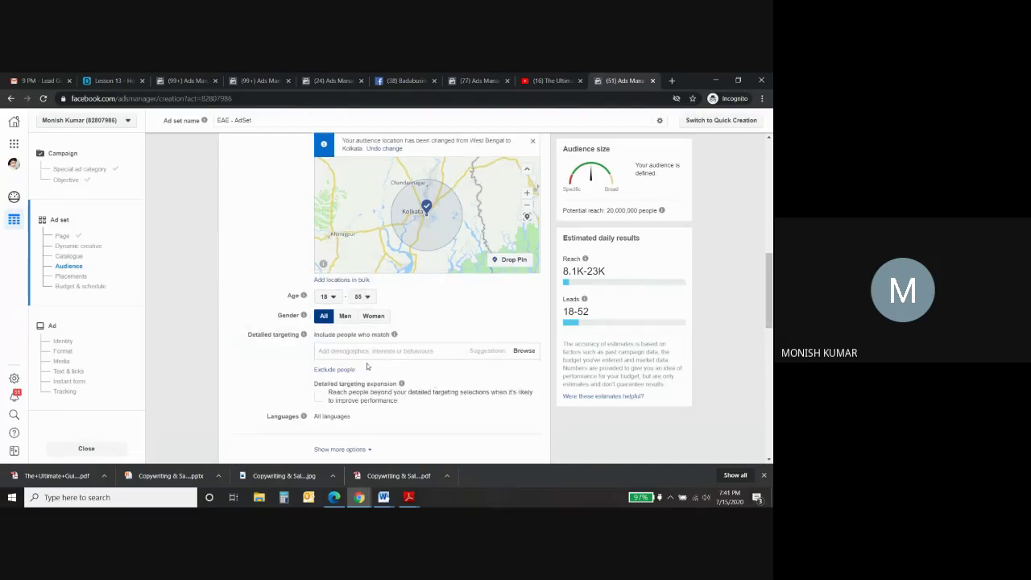
click(402, 353)
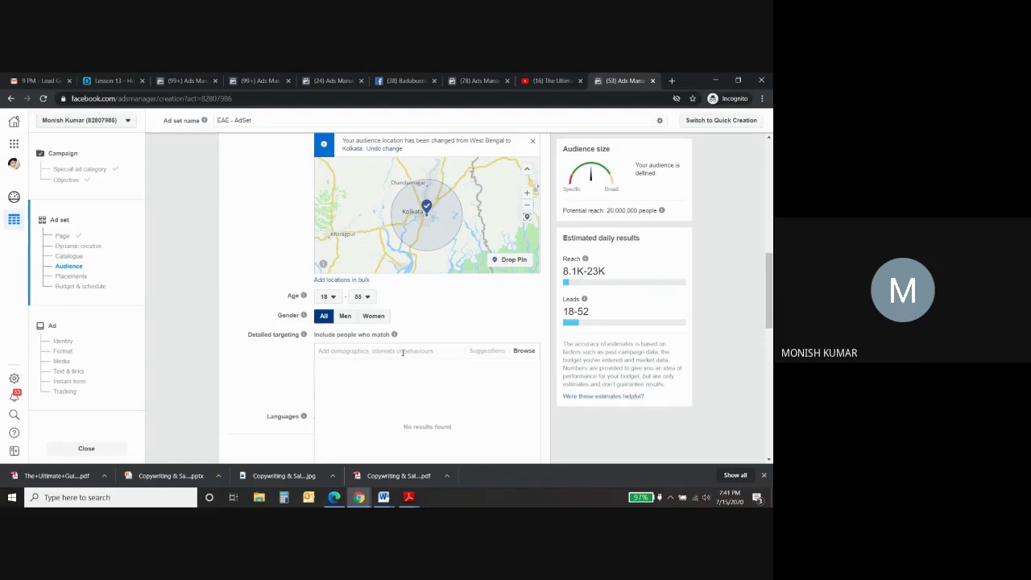
text(business)
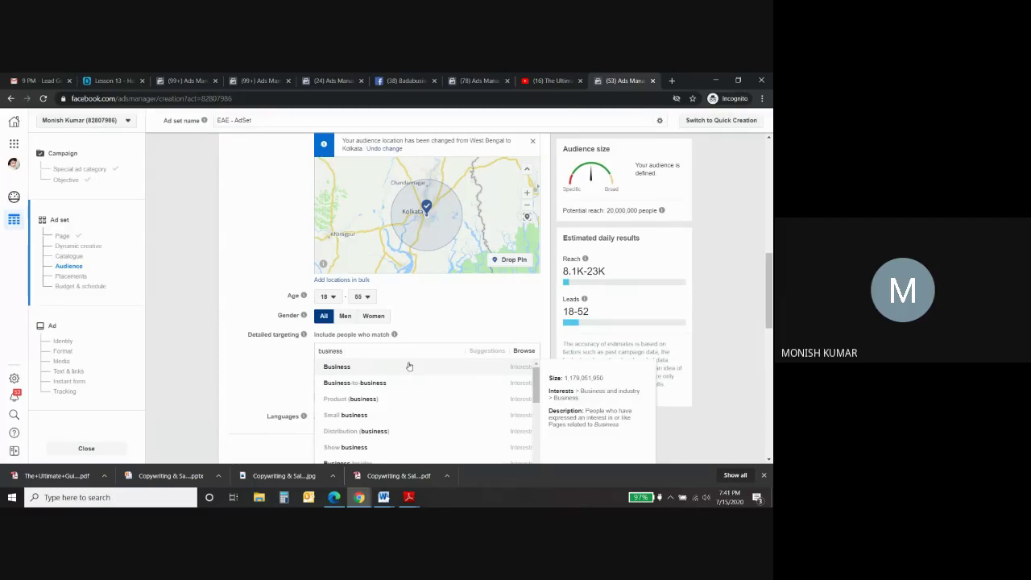
click(408, 366)
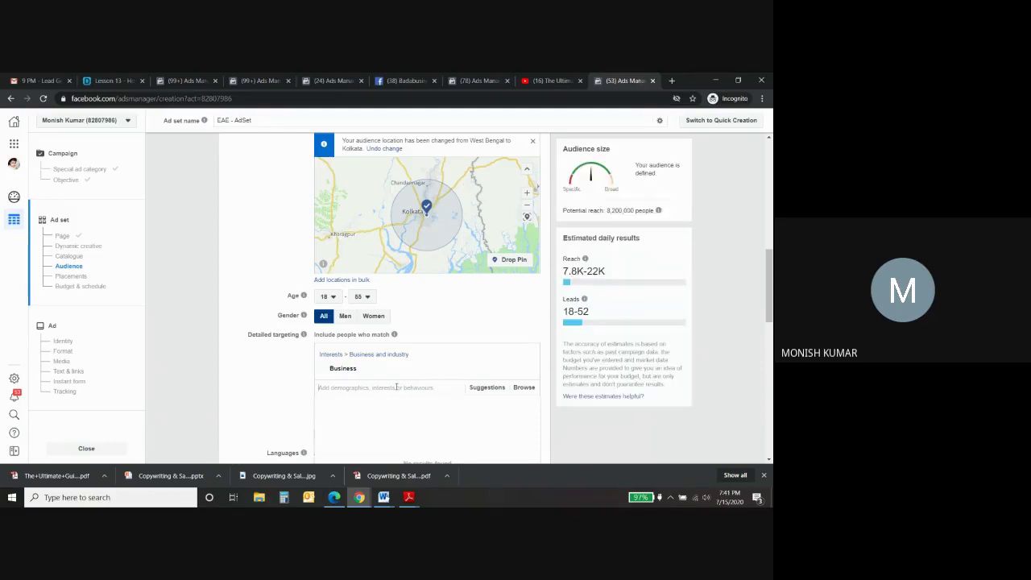
Step: Search the detailed targeting options for sales and view the suggestions related to the Business interest
text(sales)
scroll(351, 368, down, 1)
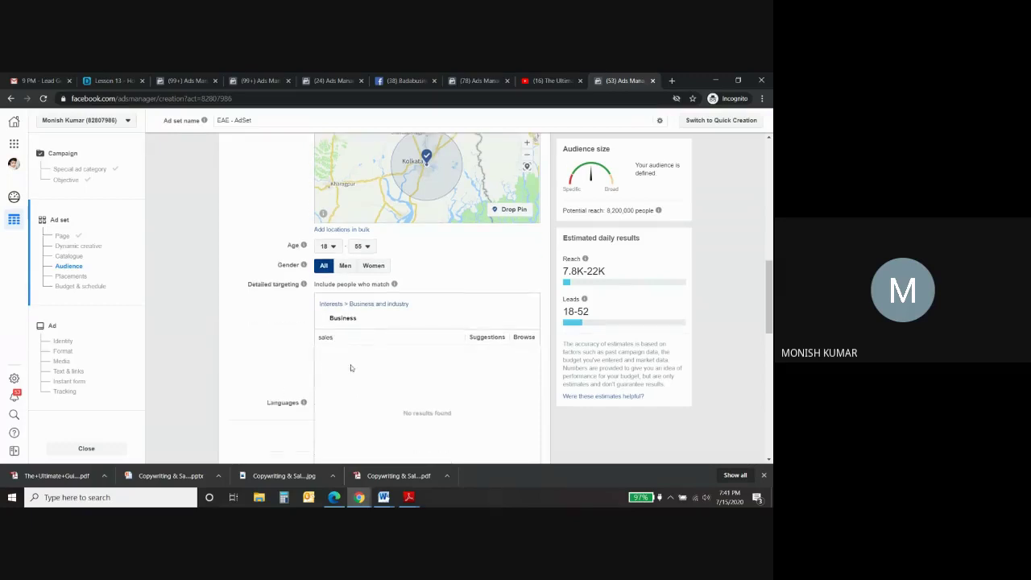
key(BackSpace)
key(BackSpace)
key(BackSpace)
key(BackSpace)
key(BackSpace)
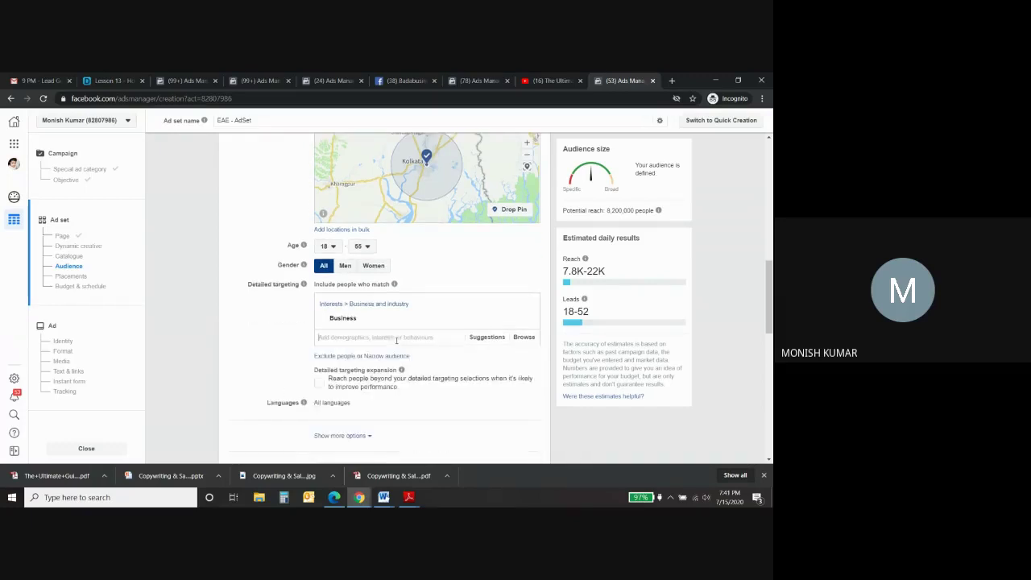
text(sales)
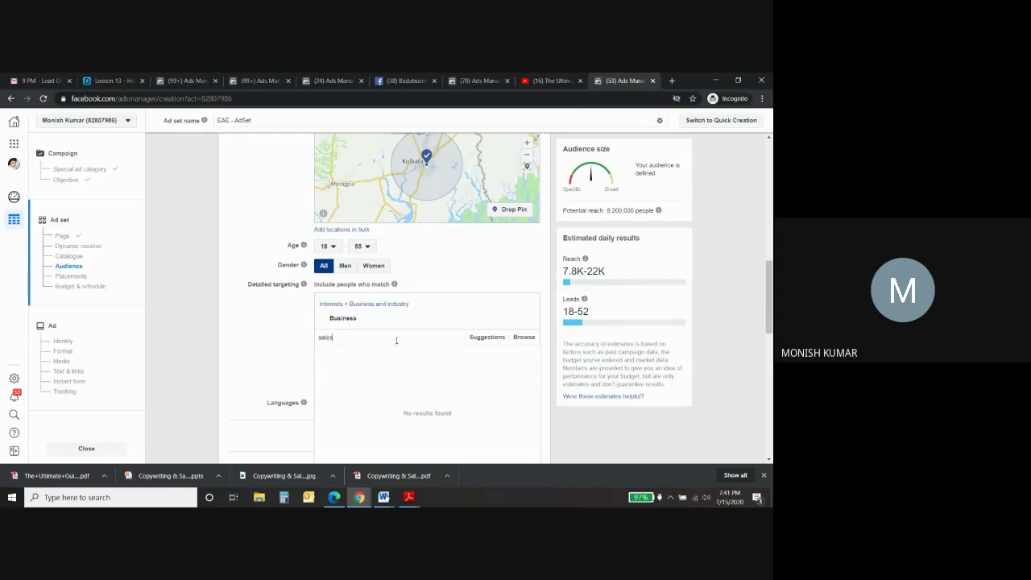
click(486, 337)
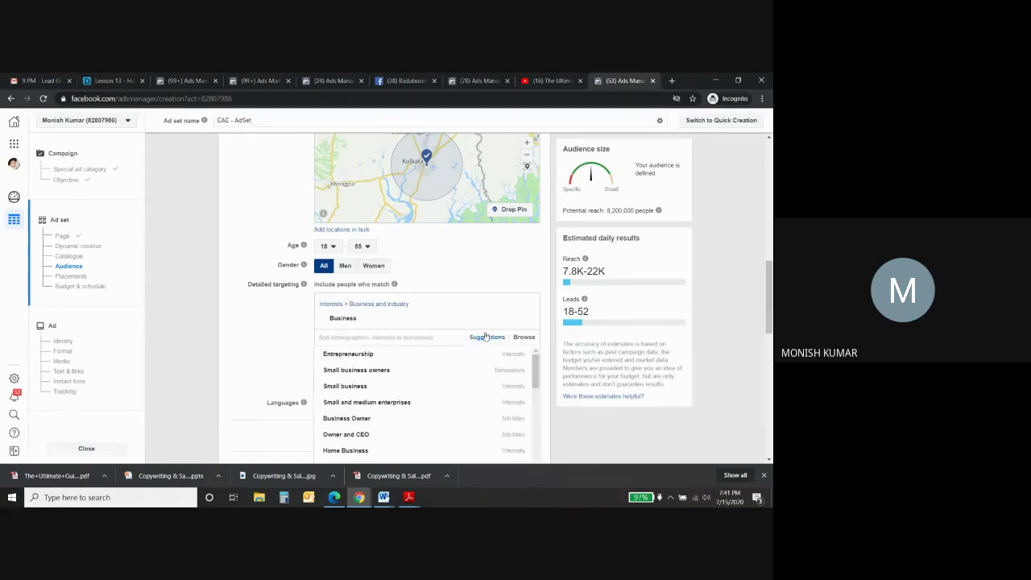
click(284, 336)
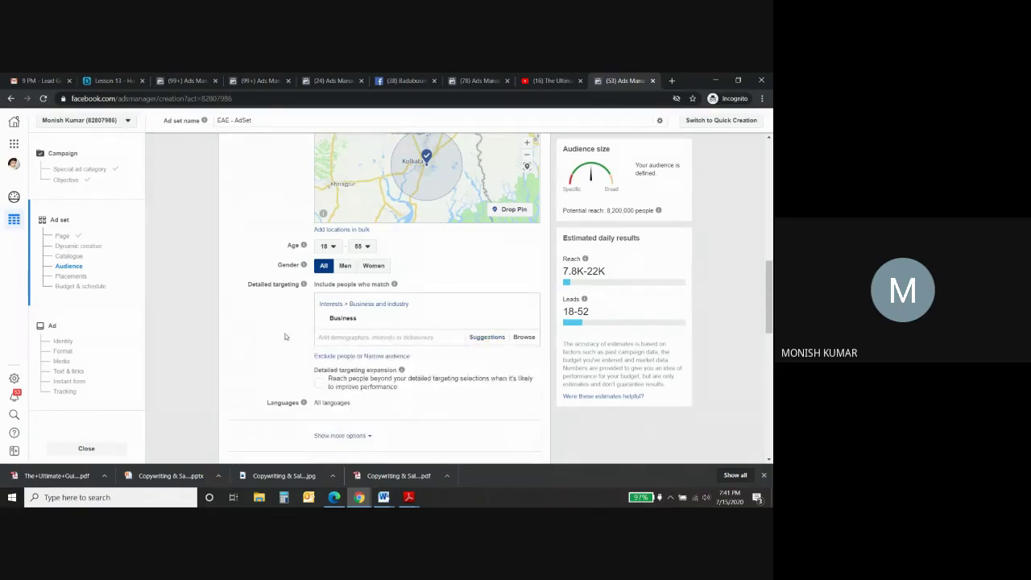
Step: Search the detailed targeting options for msme and dismiss the search
click(353, 337)
text(msme)
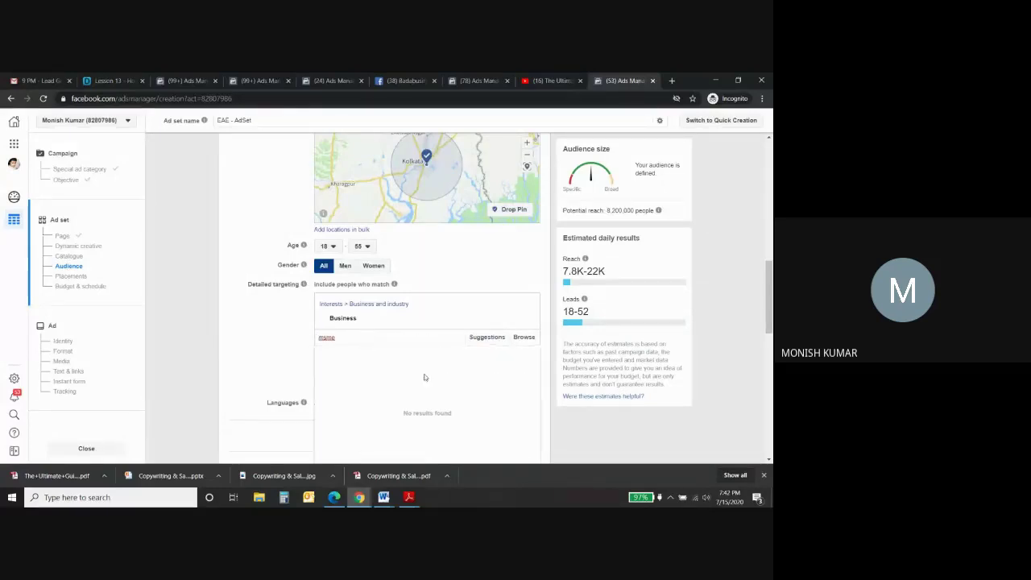
click(172, 346)
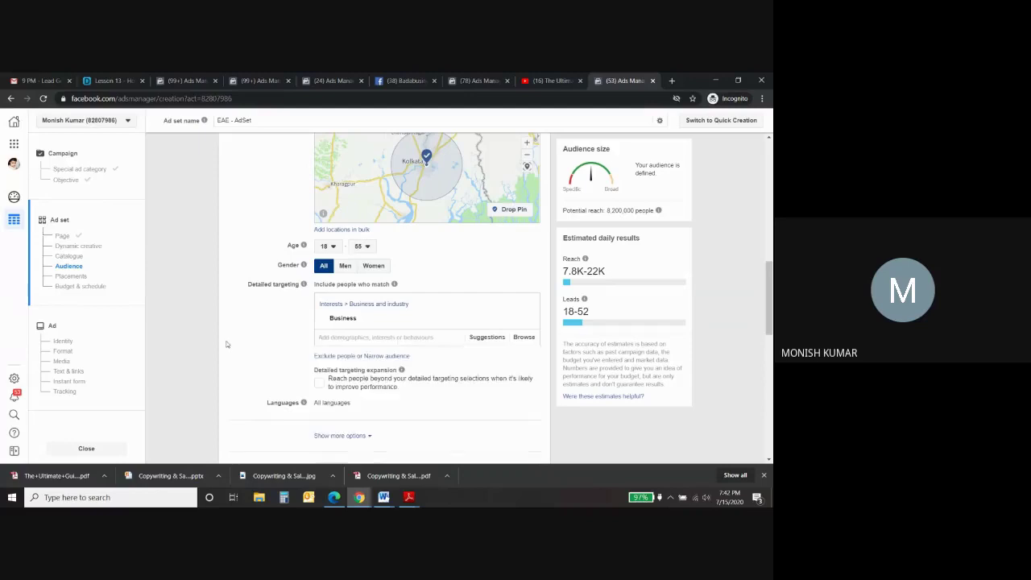
Step: Add the Sales demographic under Work > Industries to the detailed targeting
scroll(229, 345, down, 1)
click(443, 285)
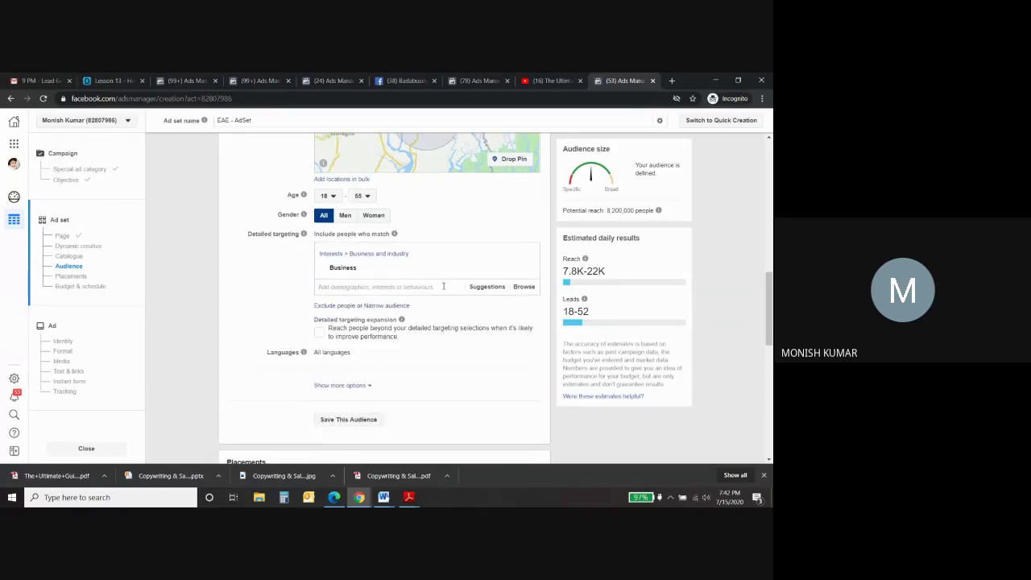
text(sales)
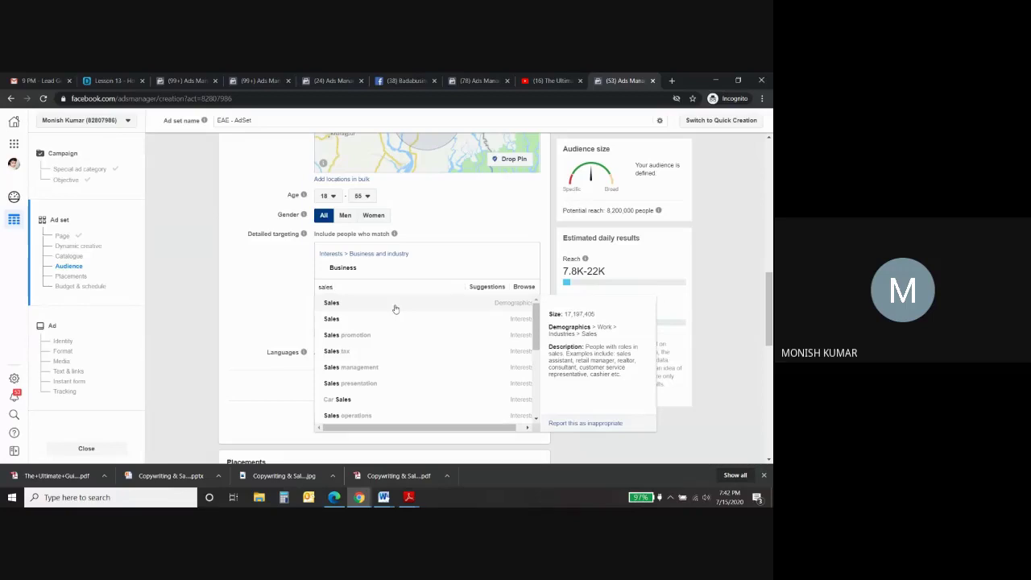
click(395, 306)
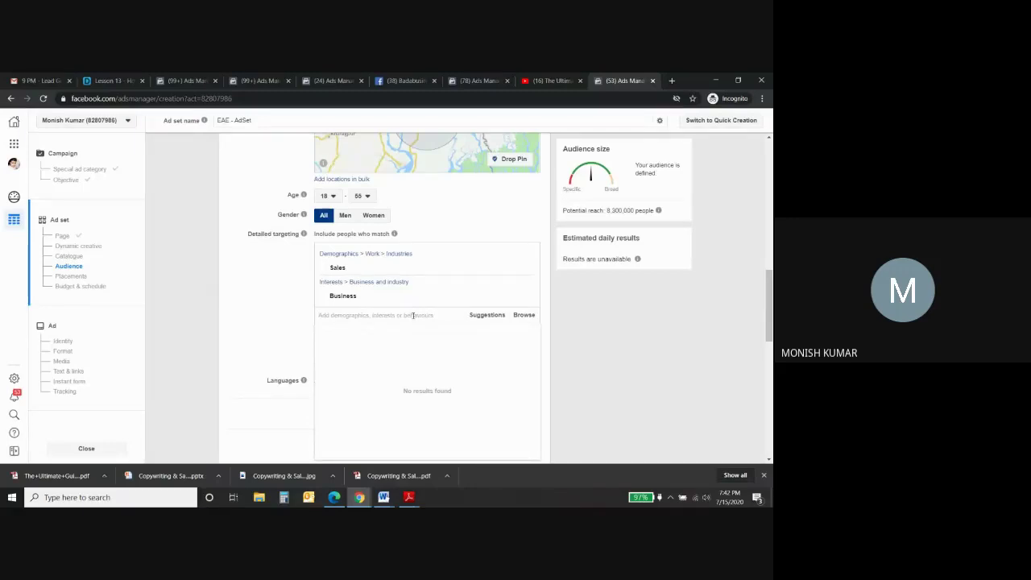
click(237, 346)
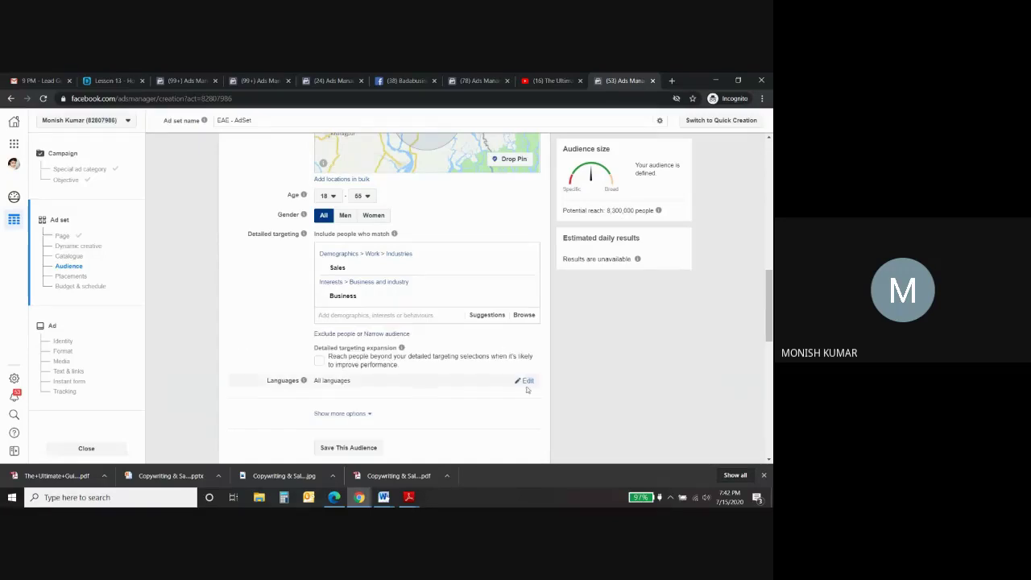
Step: Examine the ad set's Placements section with its automatic and manual options
scroll(644, 353, down, 1)
scroll(567, 336, down, 3)
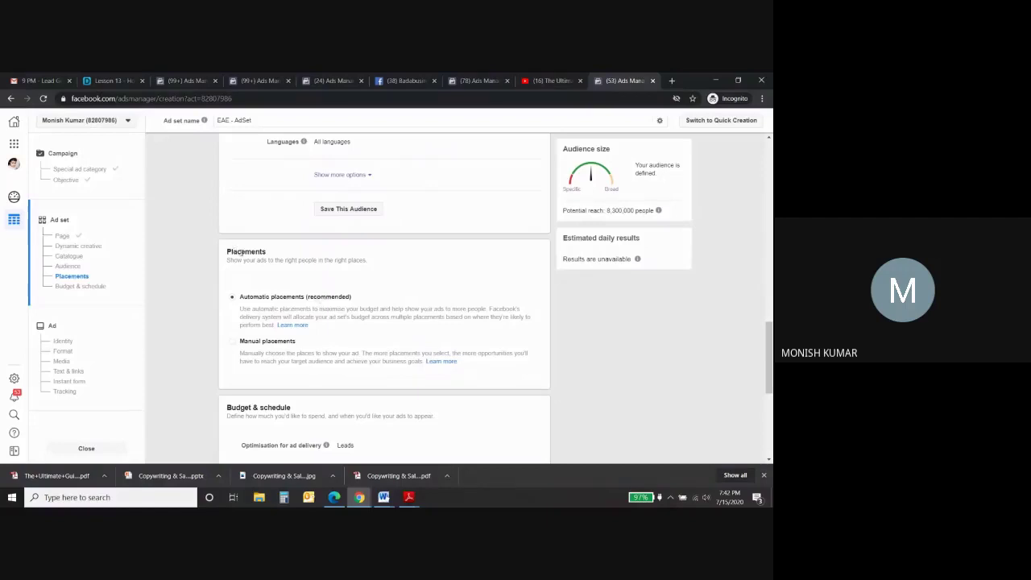
double_click(241, 253)
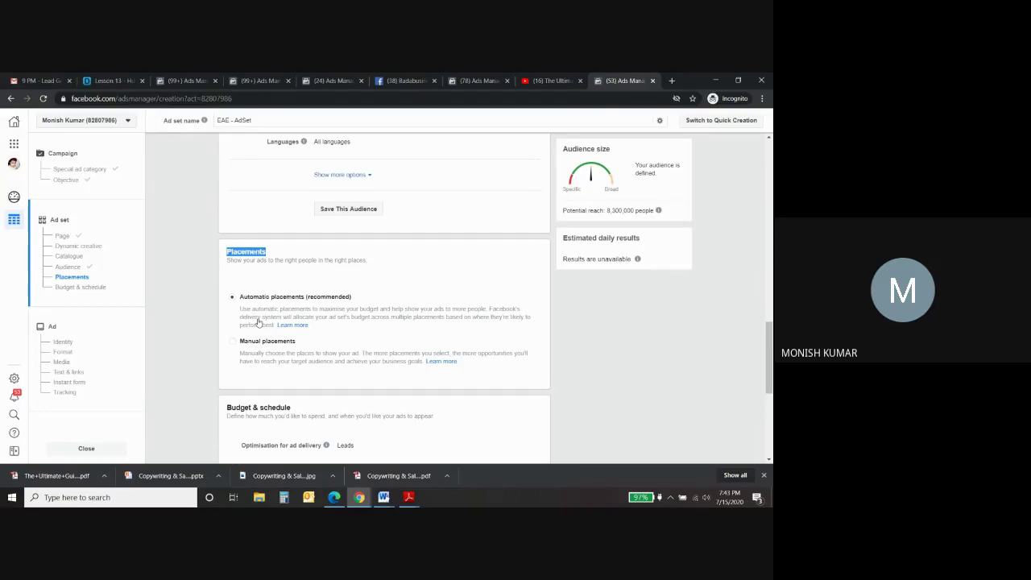
Step: Review the budget type options in the Budget & schedule section and keep Daily budget selected
click(175, 326)
scroll(175, 326, down, 2)
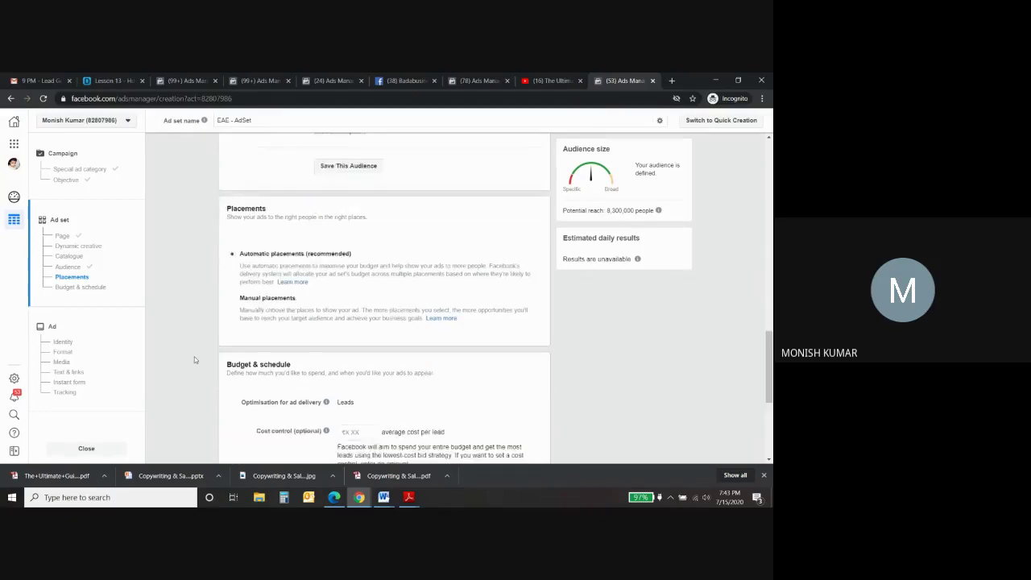
scroll(194, 360, down, 2)
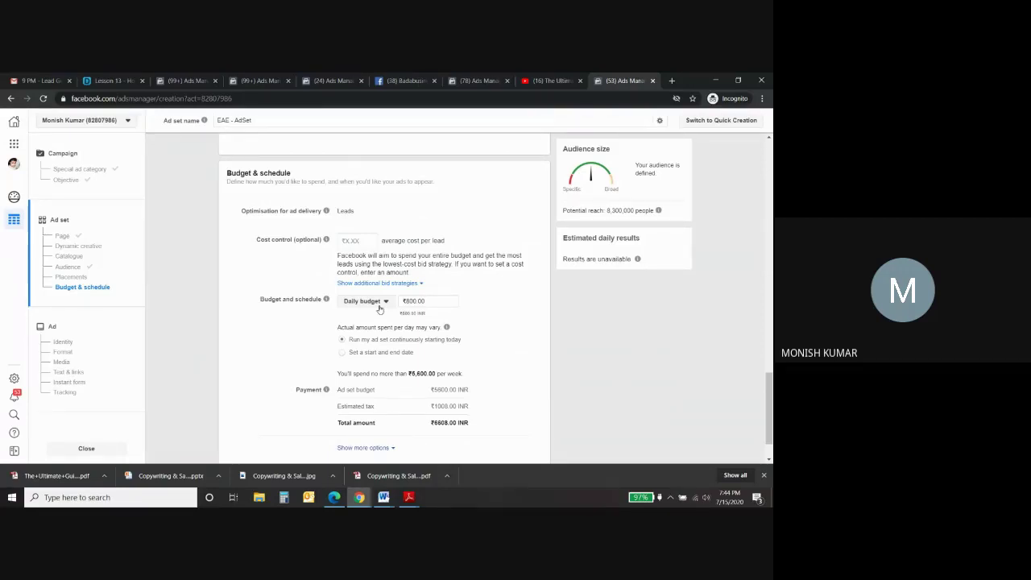
click(379, 309)
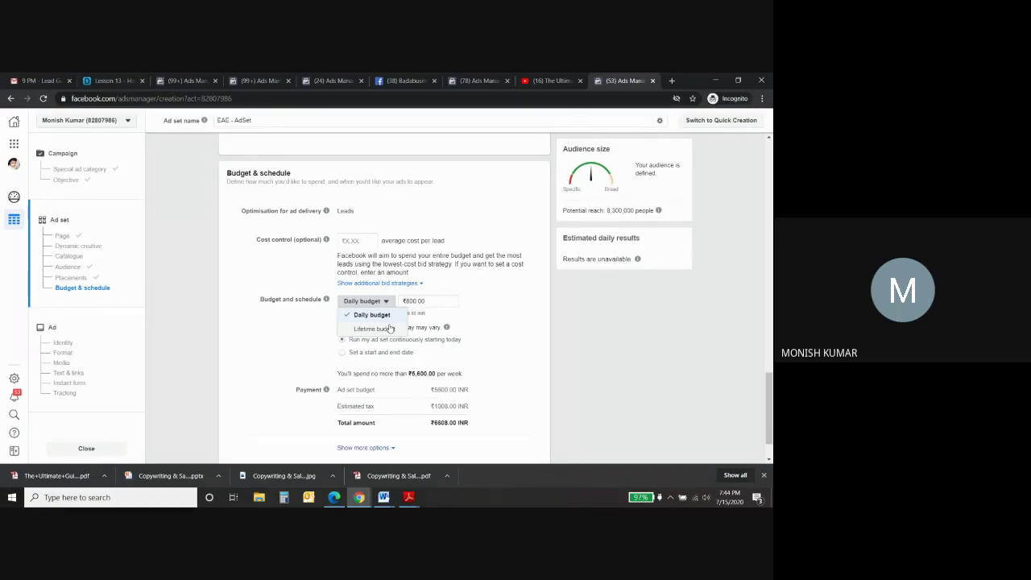
click(389, 315)
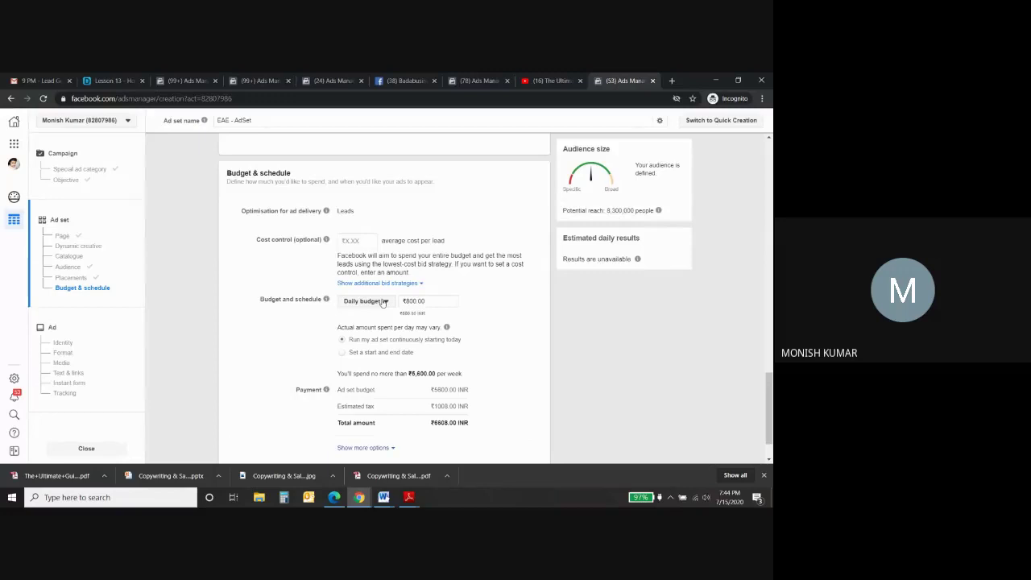
Step: Try the Lifetime budget type for the ad set
click(384, 301)
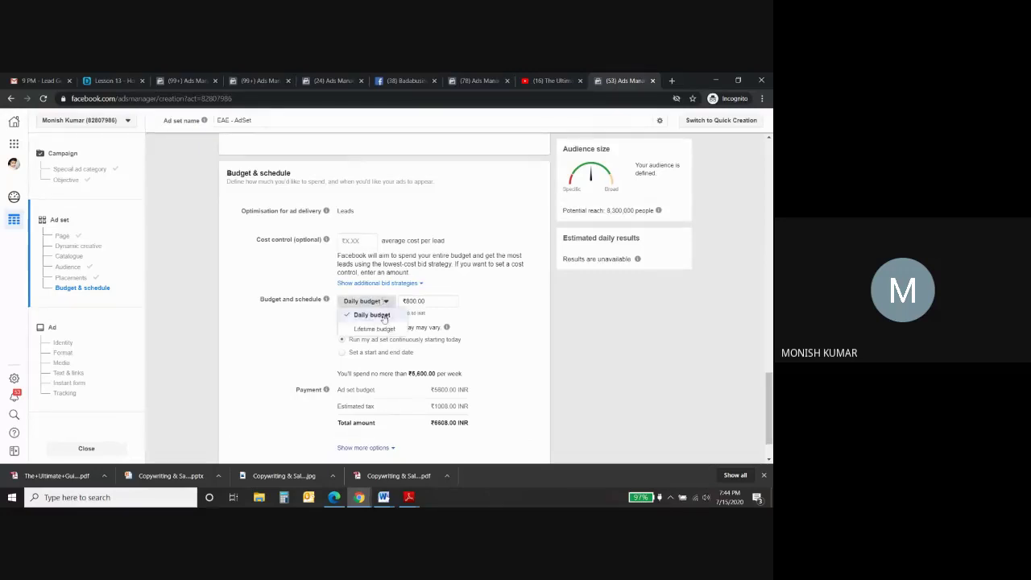
click(395, 327)
click(411, 303)
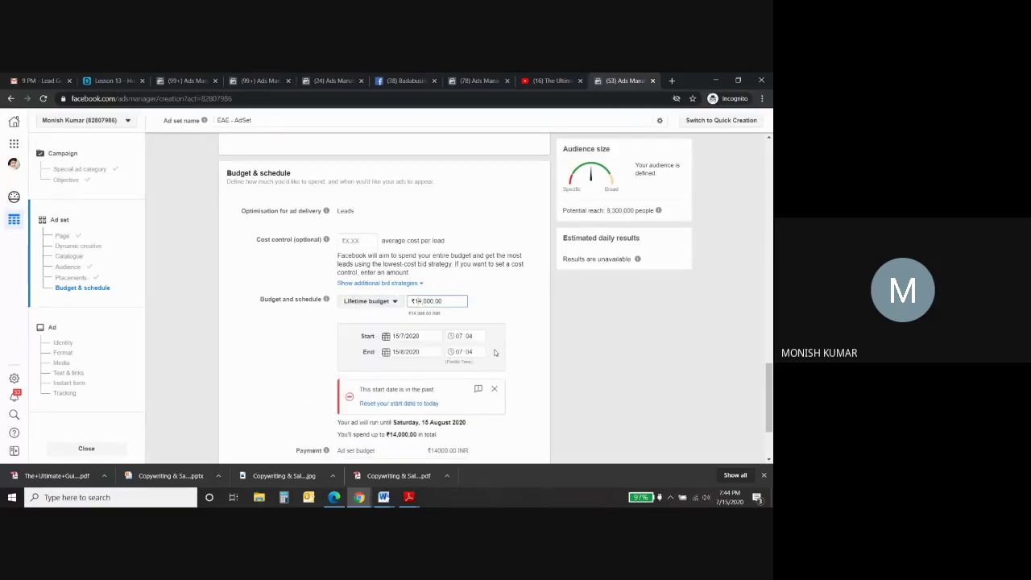
click(581, 304)
Step: Return the ad set to Daily budget and have it run continuously starting today
click(381, 303)
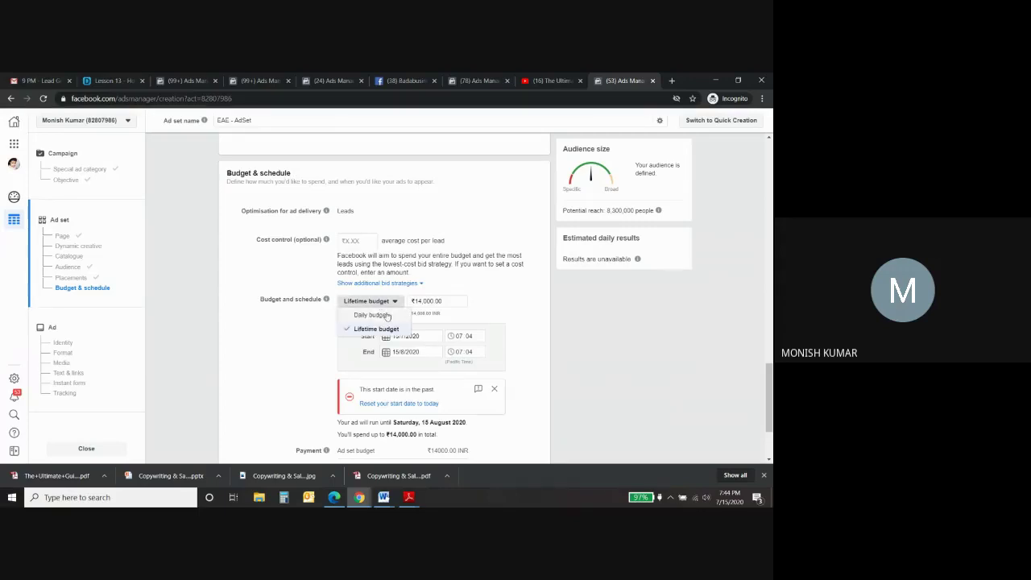
click(371, 315)
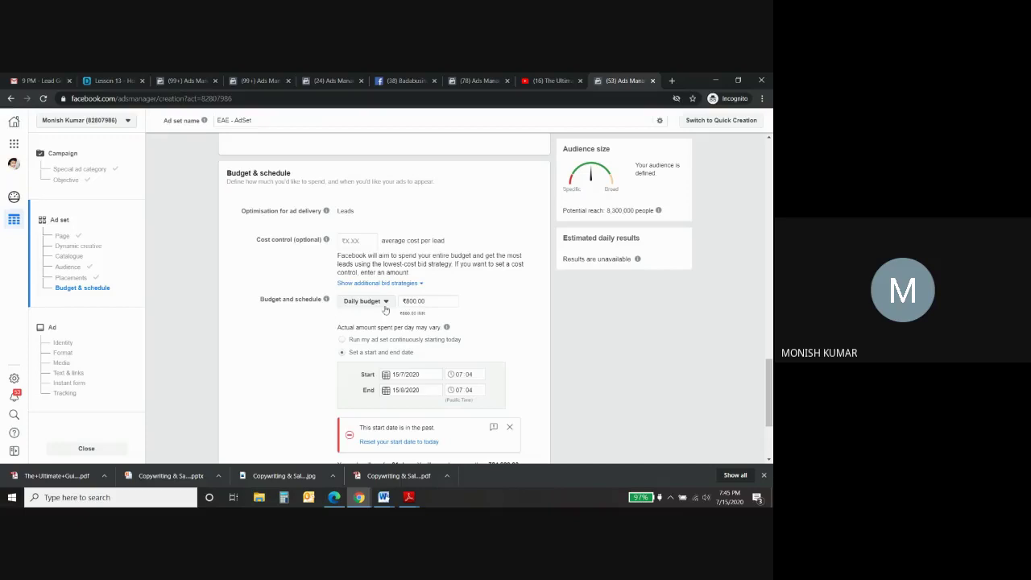
click(406, 301)
click(510, 365)
scroll(541, 361, down, 1)
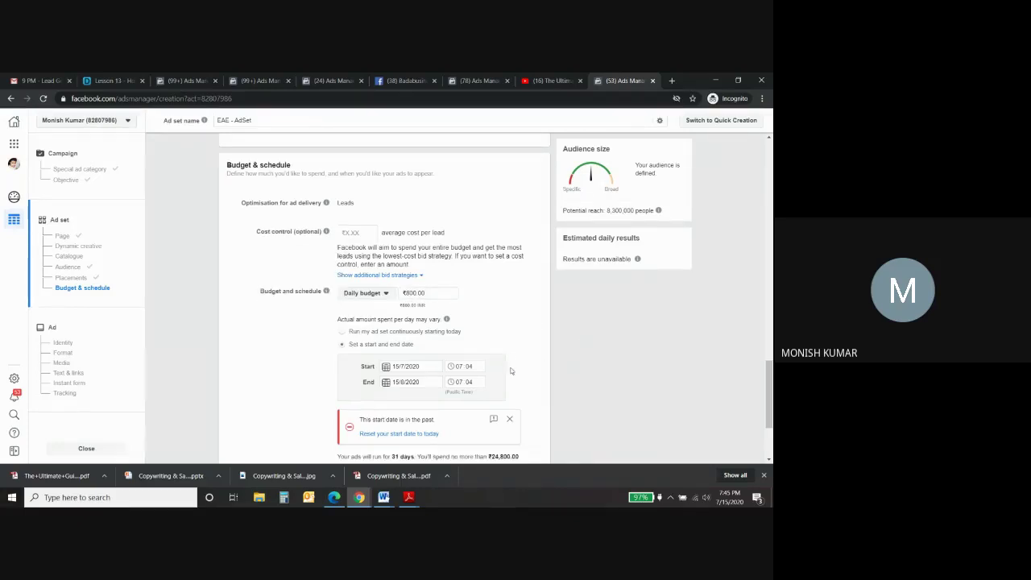
click(428, 288)
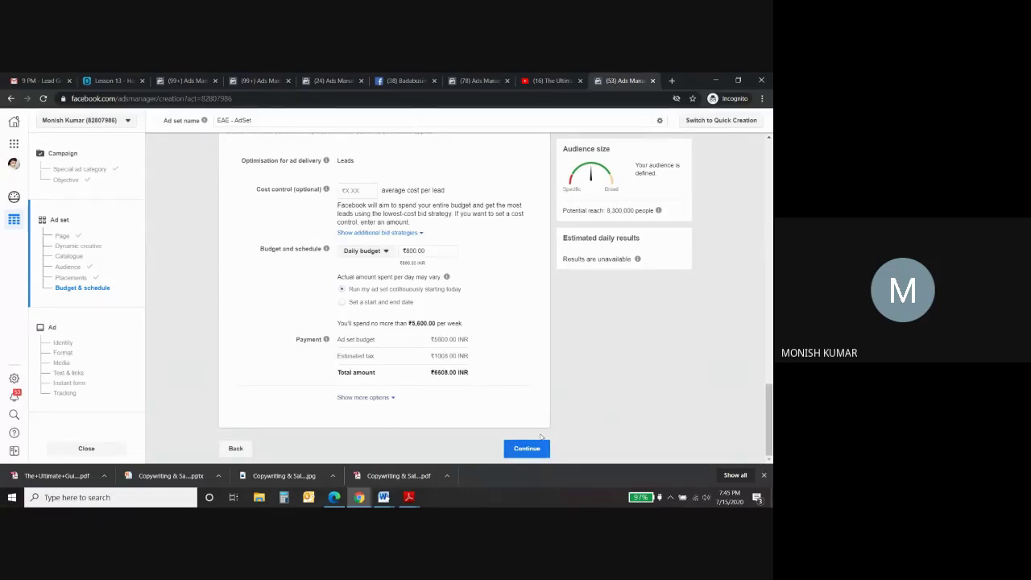
Step: Continue from the ad set to the ad setup and name the ad EAE - AdName
click(540, 450)
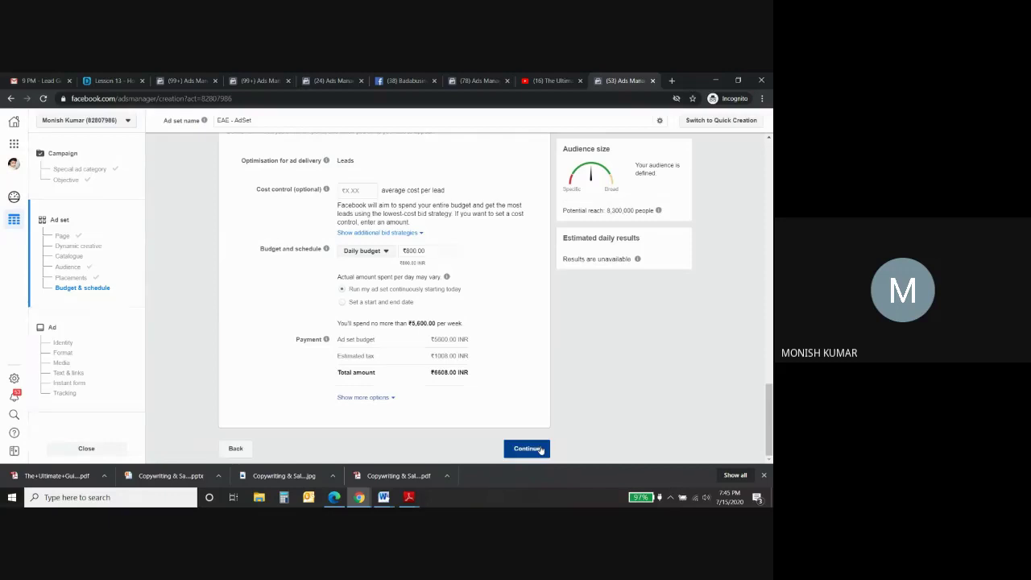
click(527, 449)
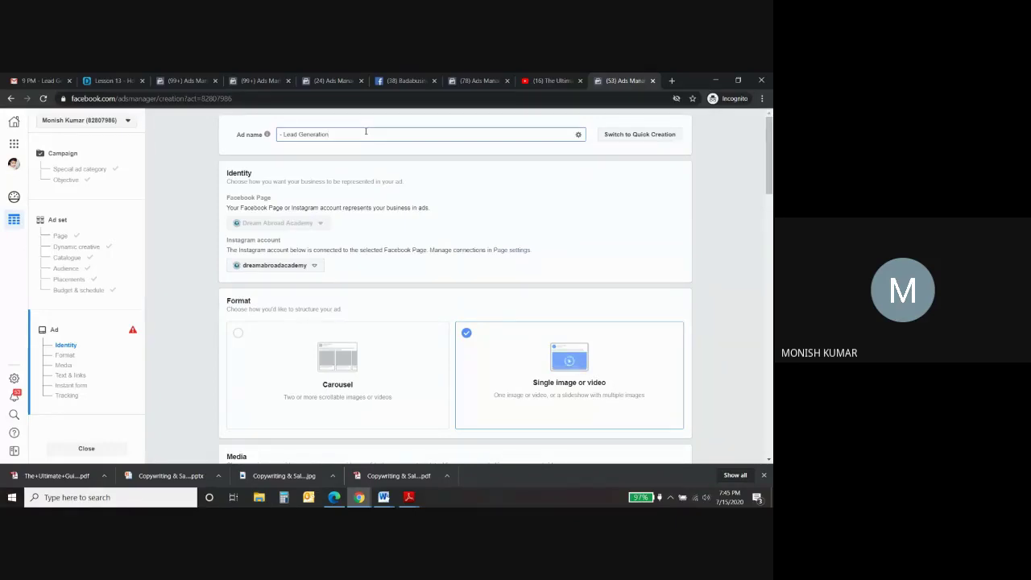
triple_click(366, 132)
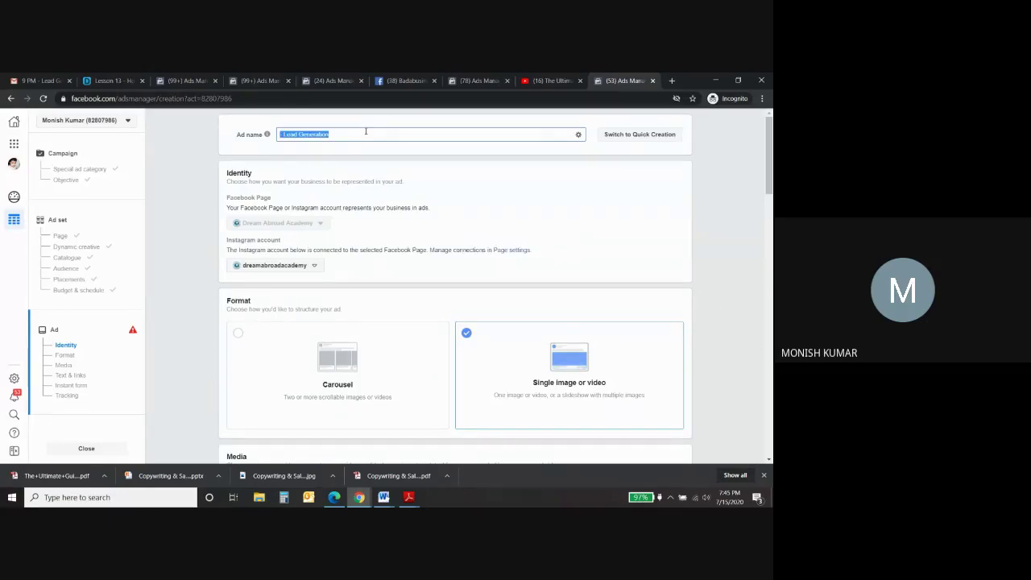
key(Caps_Lock)
text(A)
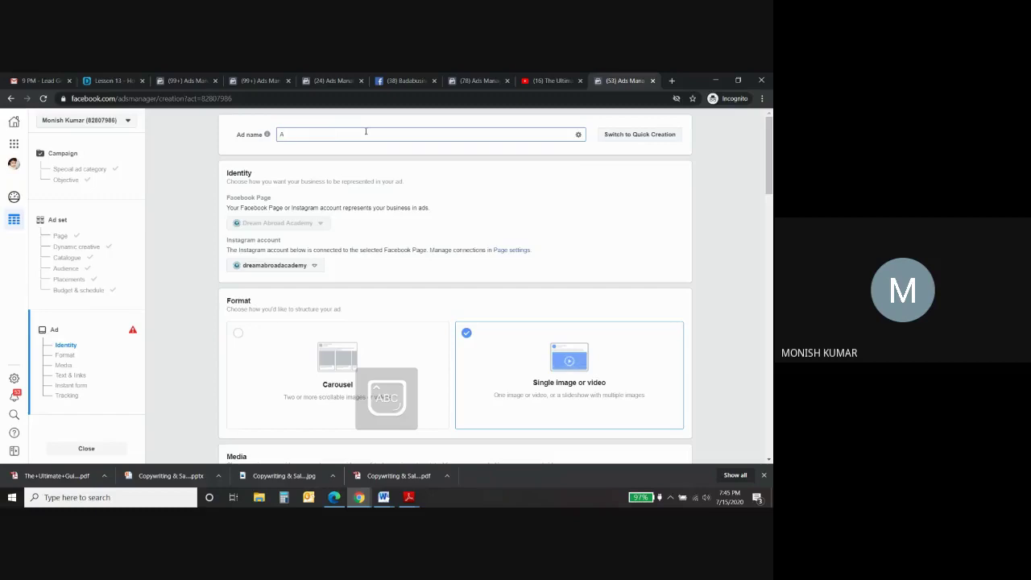
key(BackSpace)
text(EAE -)
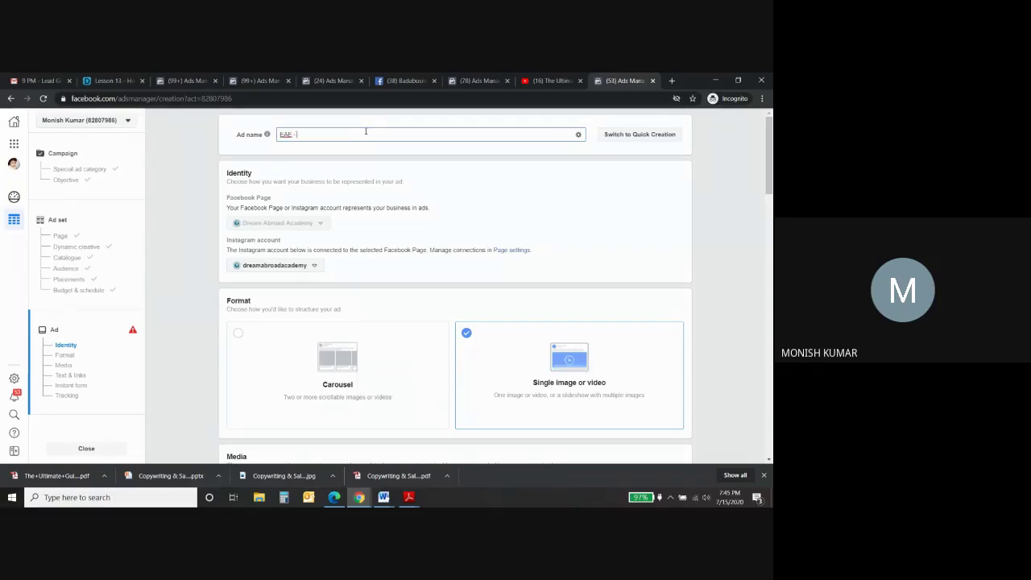
key(Caps_Lock)
text(Ad)
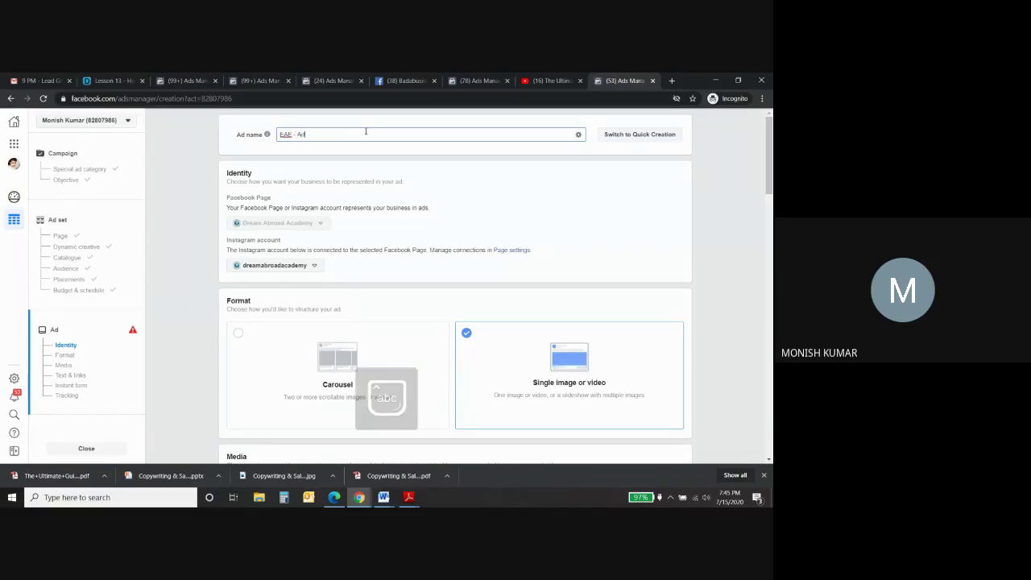
text(Name)
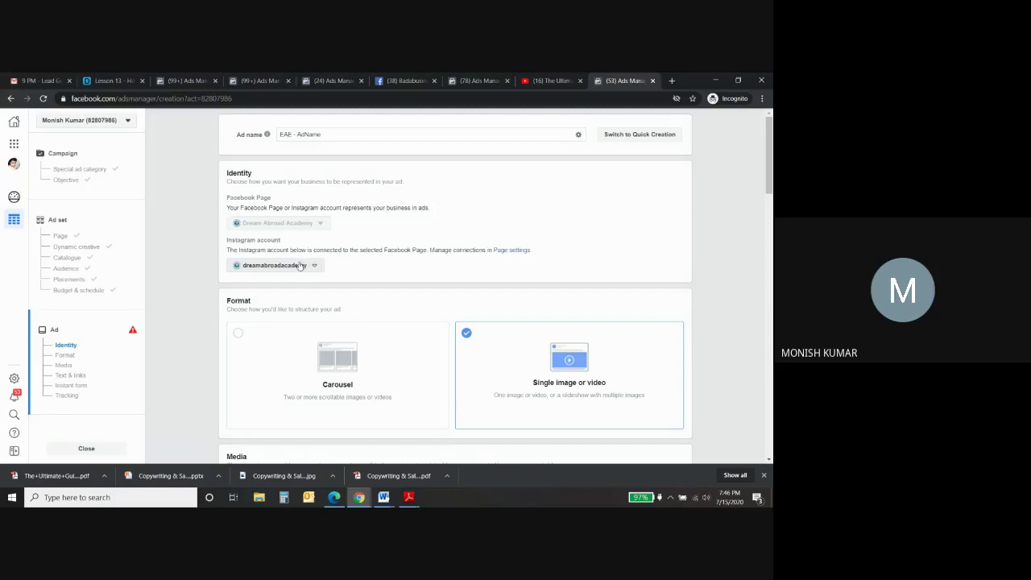
Step: Select dreamabroadacademy as the ad's Instagram account and review the Carousel and Single image or video formats
click(300, 265)
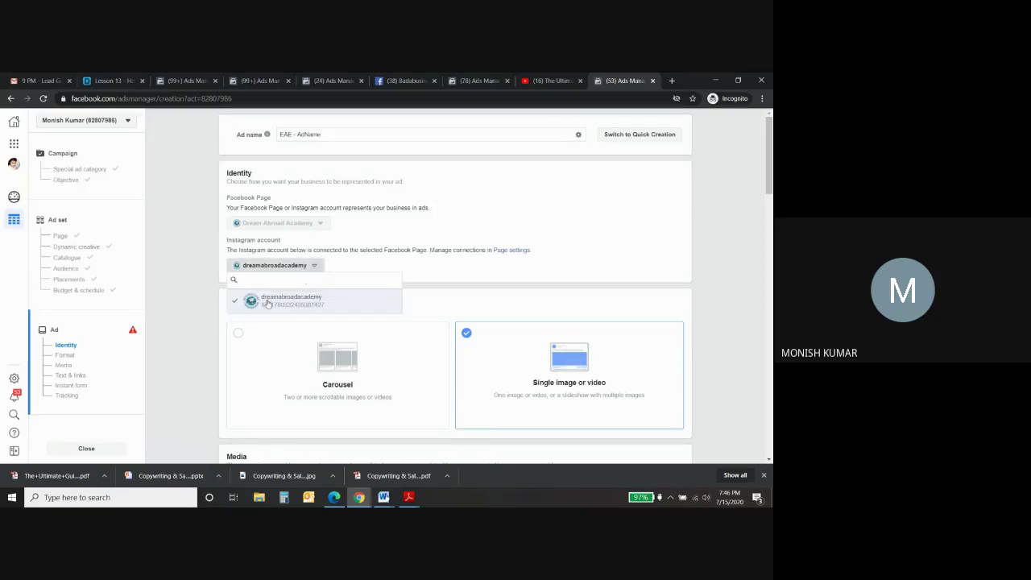
click(310, 307)
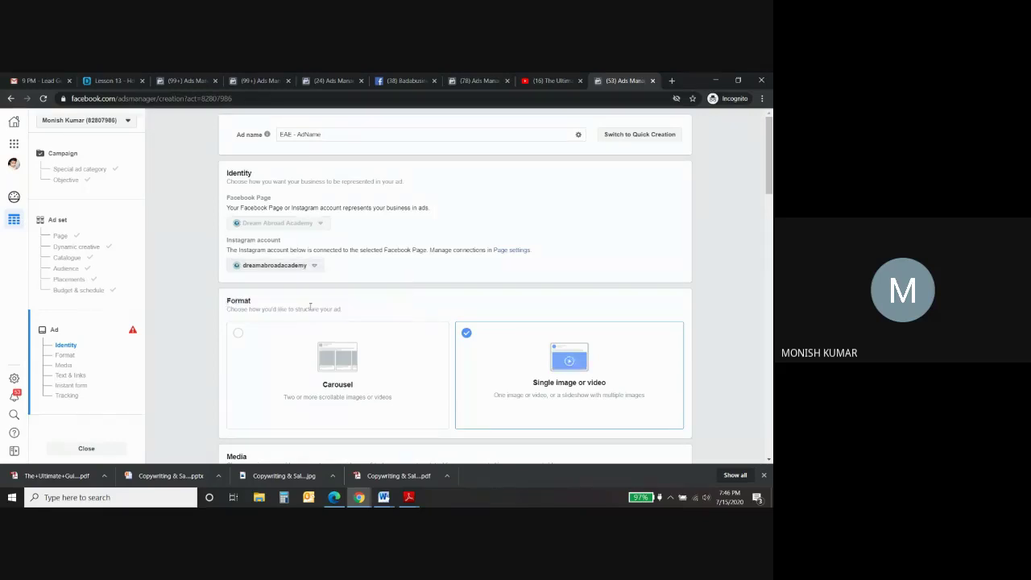
click(75, 354)
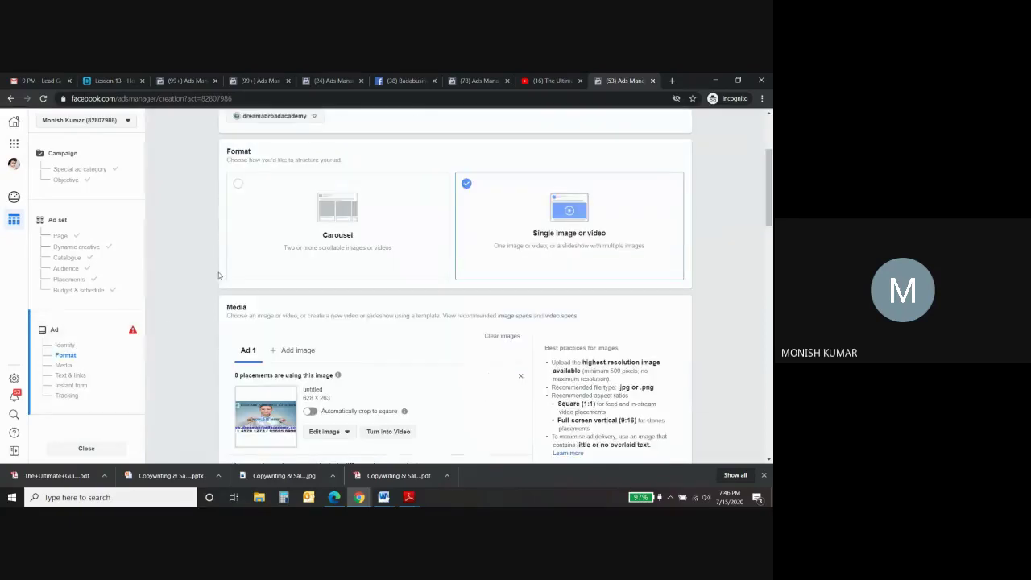
scroll(204, 250, up, 2)
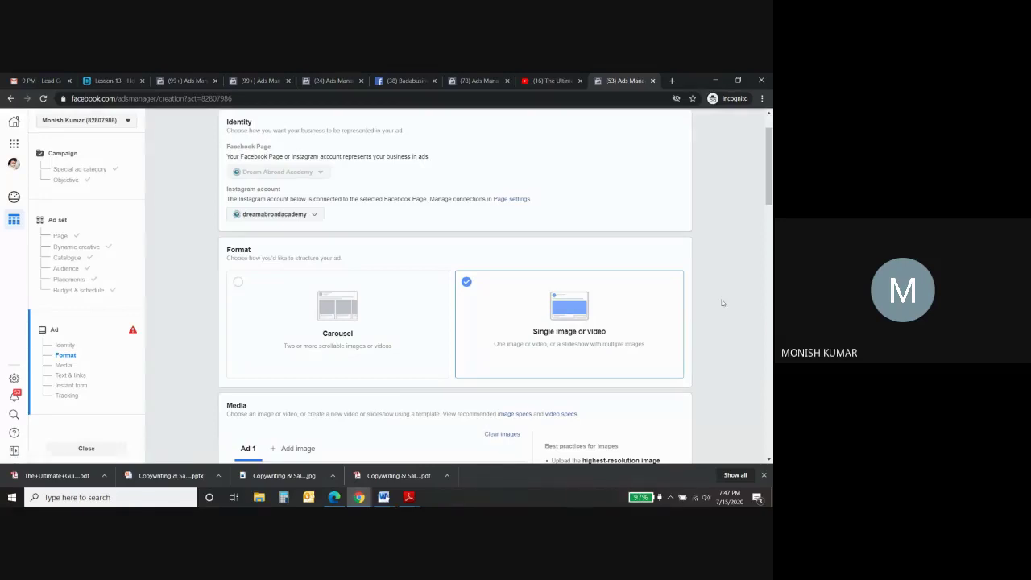
scroll(722, 303, down, 1)
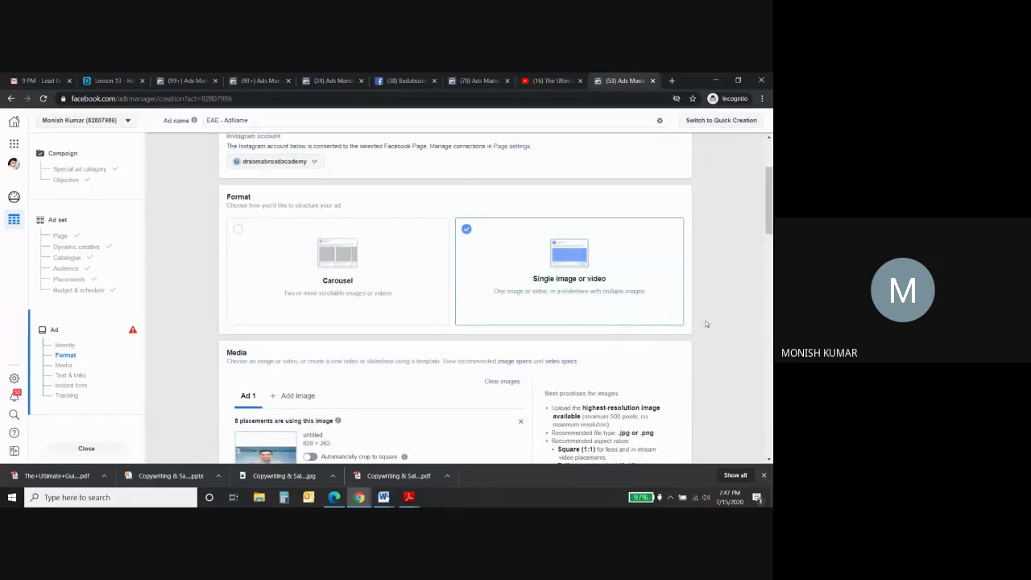
Step: Replace the ad's image with the 1280 × 1280 WhatsApp image of the sales training webinar from the account images
scroll(657, 344, down, 1)
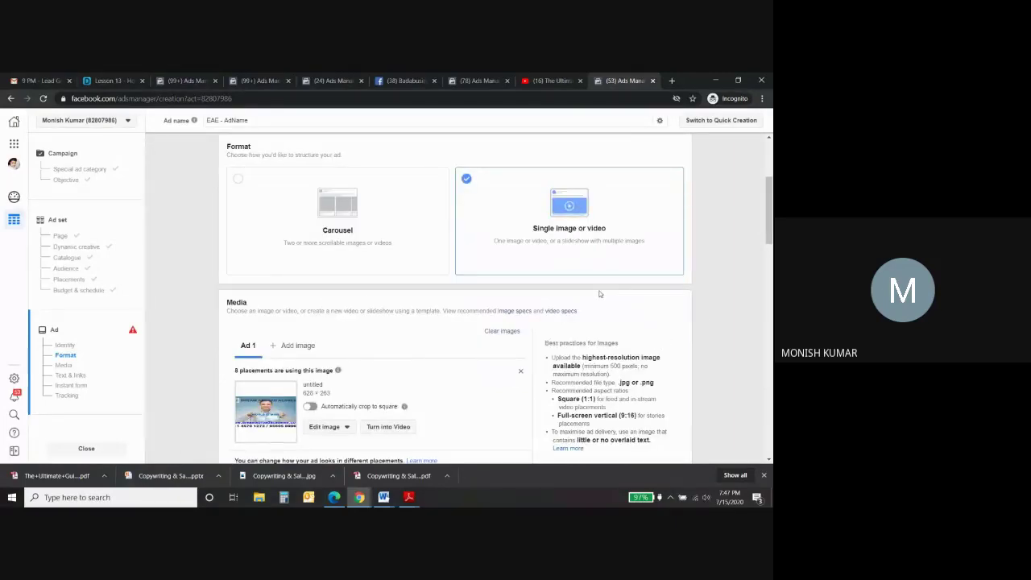
scroll(342, 350, down, 1)
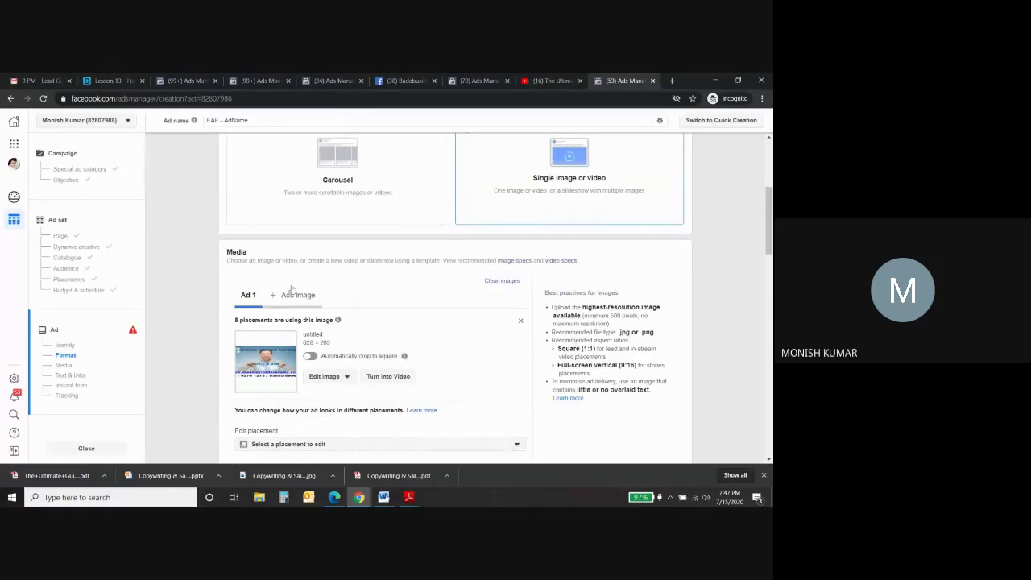
scroll(199, 322, down, 1)
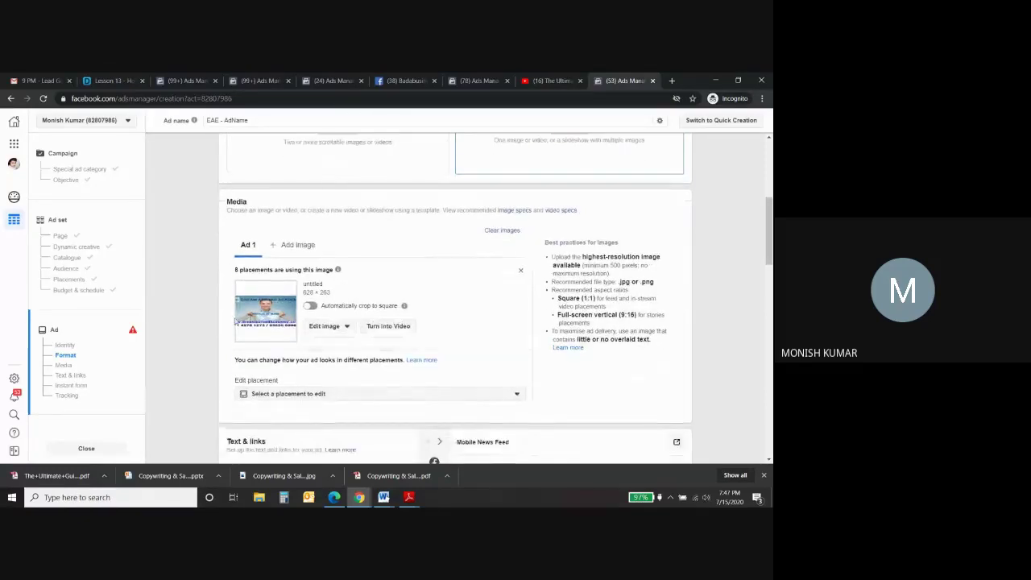
click(336, 327)
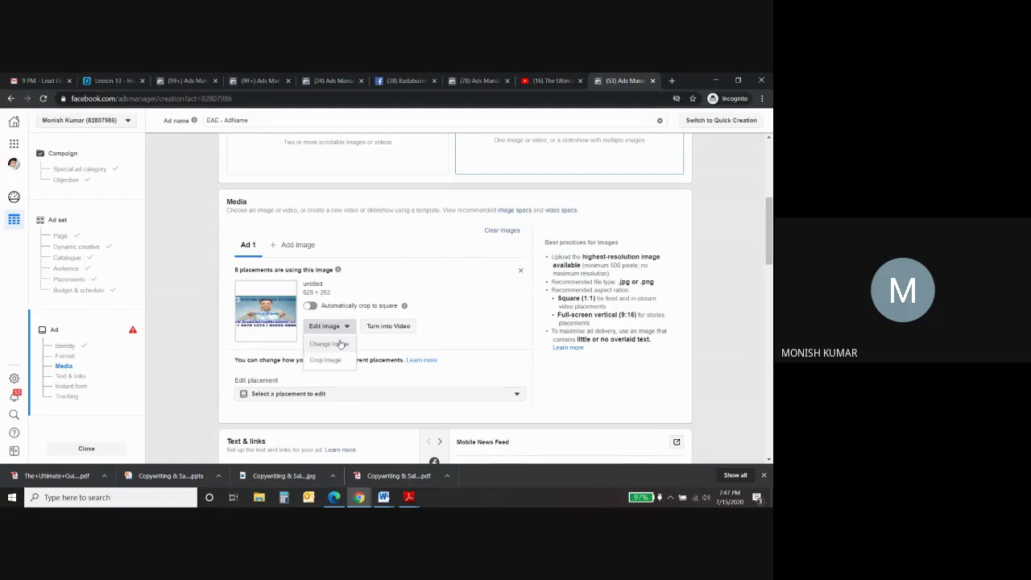
click(348, 325)
click(348, 325)
click(341, 344)
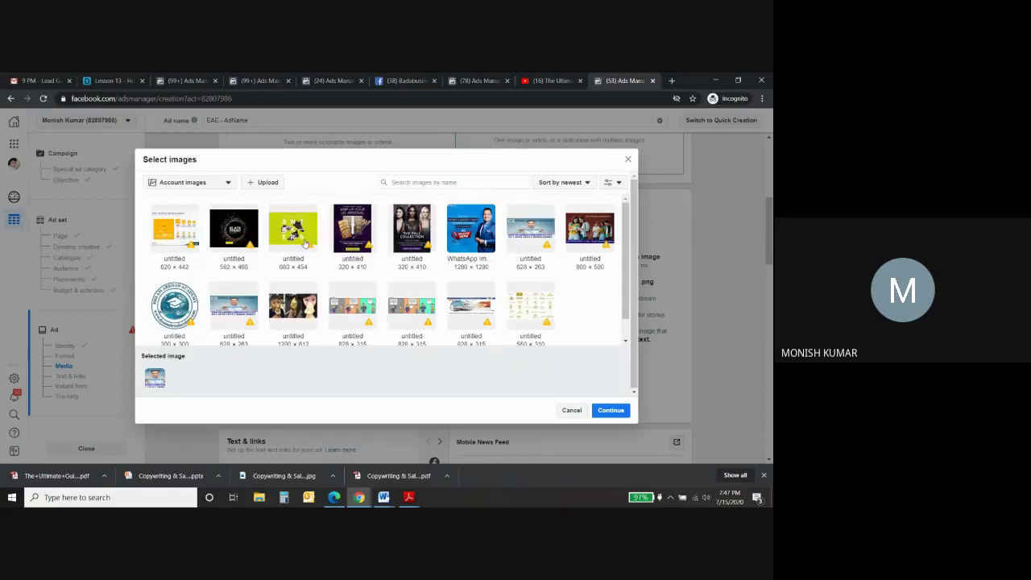
click(268, 182)
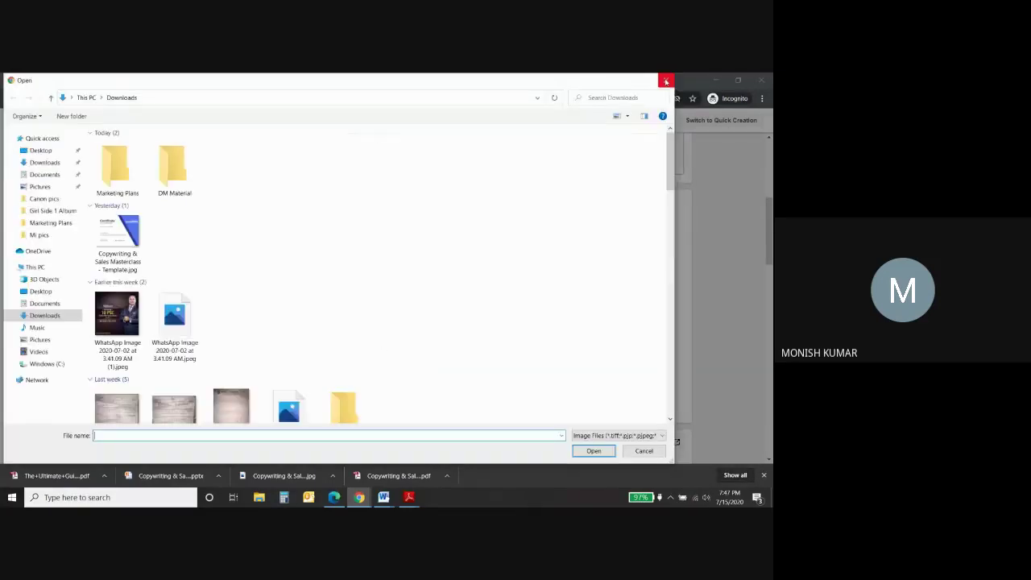
click(666, 80)
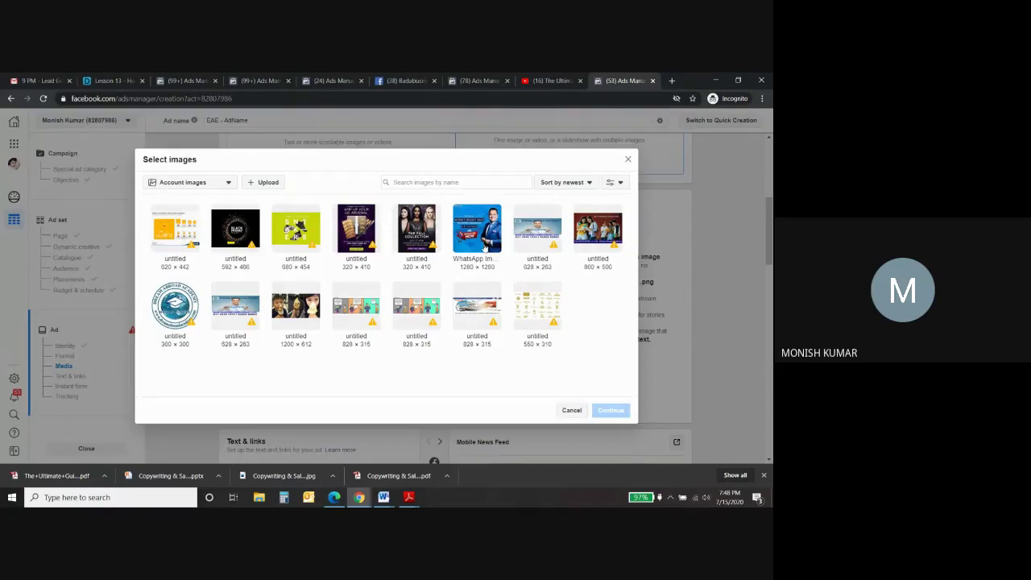
click(485, 249)
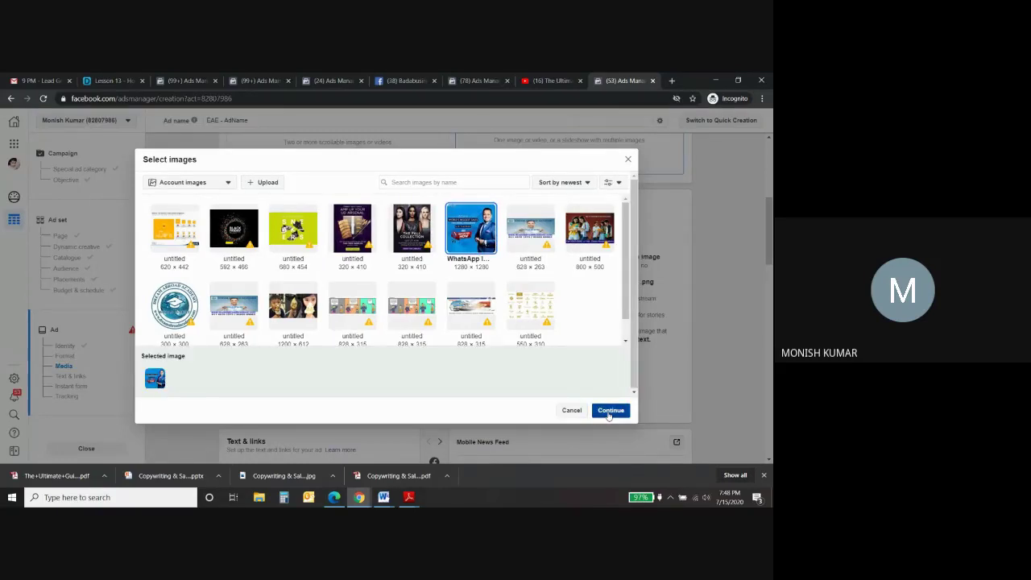
click(610, 411)
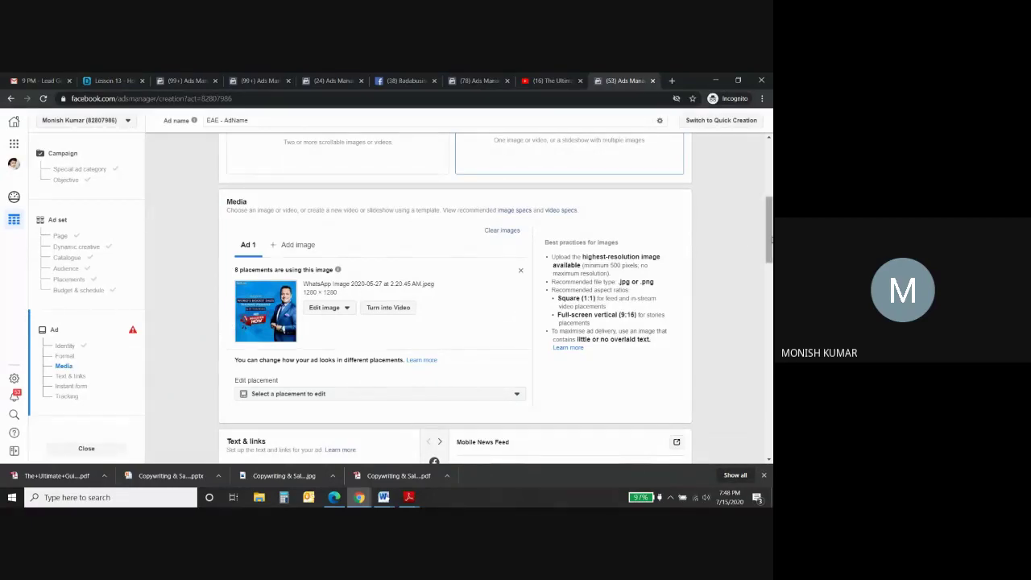
Step: Enter "Everything Anout Entrepreneurship!!" as the ad's primary text under Text & links
scroll(758, 274, down, 1)
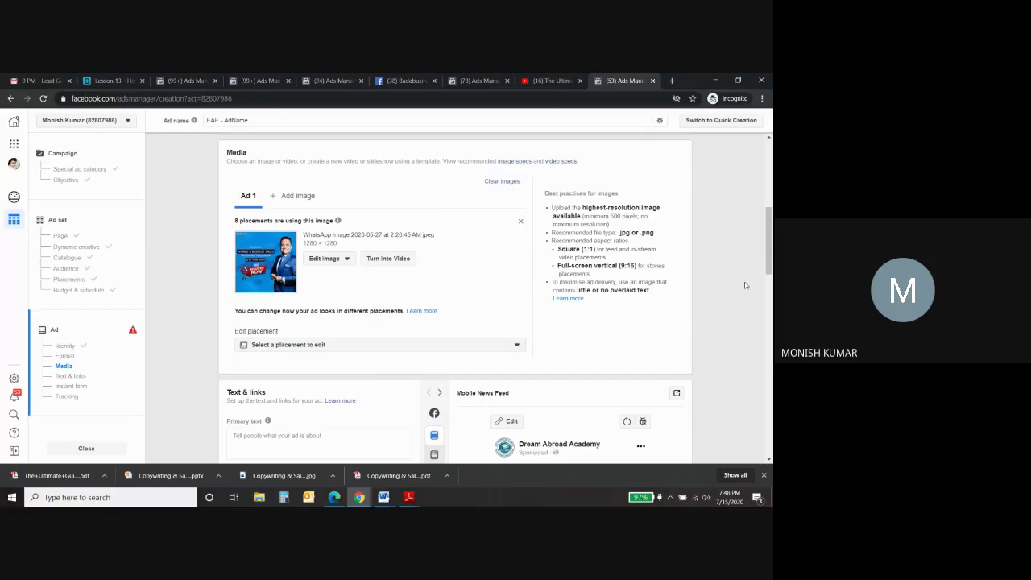
scroll(745, 285, down, 5)
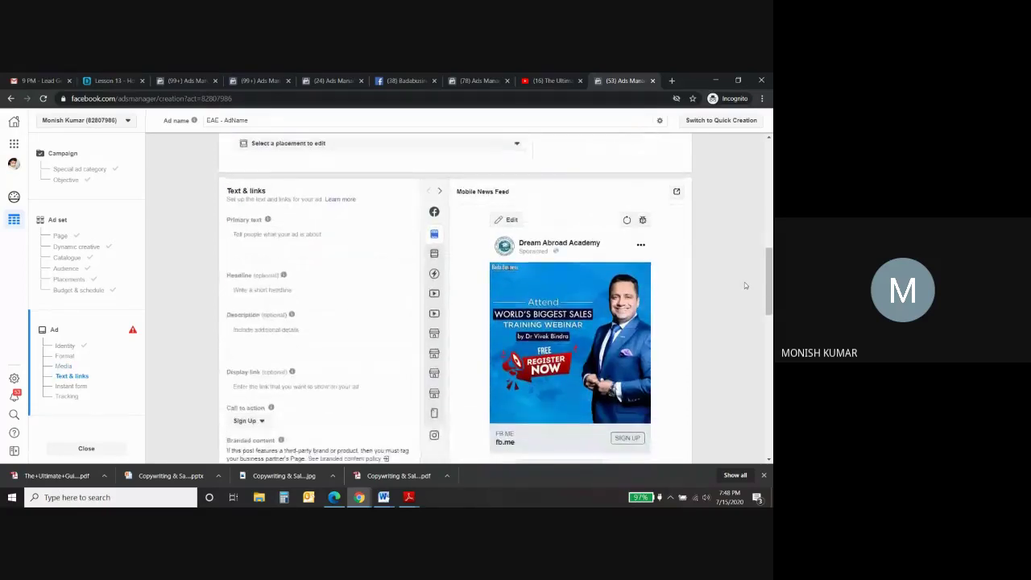
scroll(304, 221, down, 1)
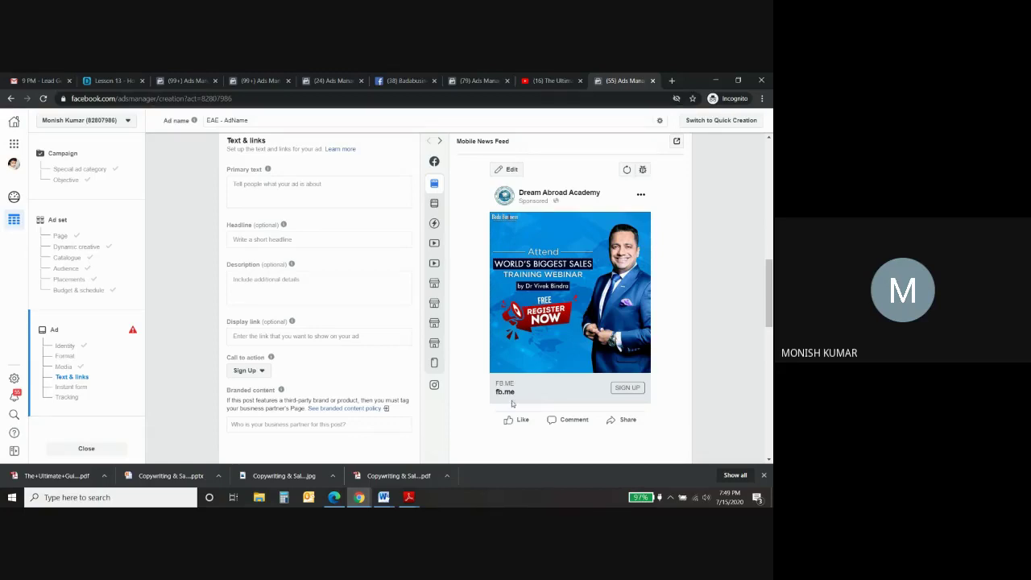
click(395, 199)
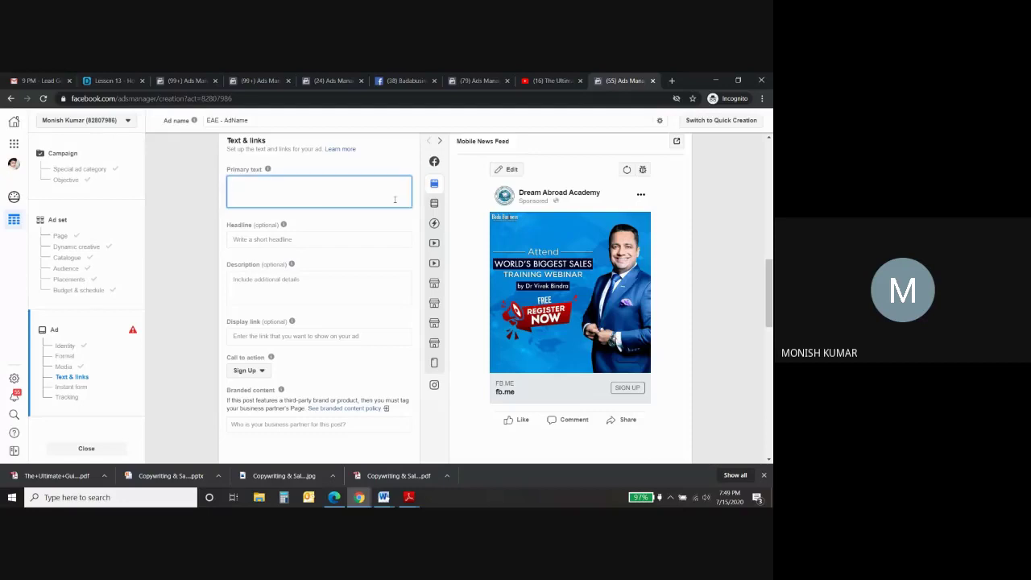
text(Everything About)
key(BackSpace)
key(BackSpace)
key(BackSpace)
key(BackSpace)
text(nout Entrepre)
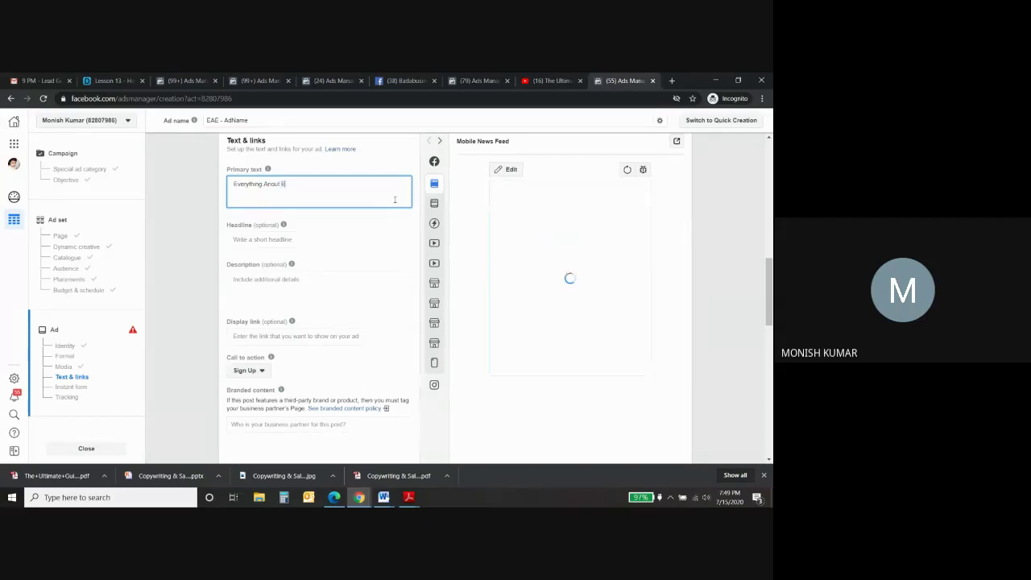
text(neurship!!)
Step: Correct the misspelled word "Anout" to "About" in the ad's primary text
right_click(271, 184)
click(290, 193)
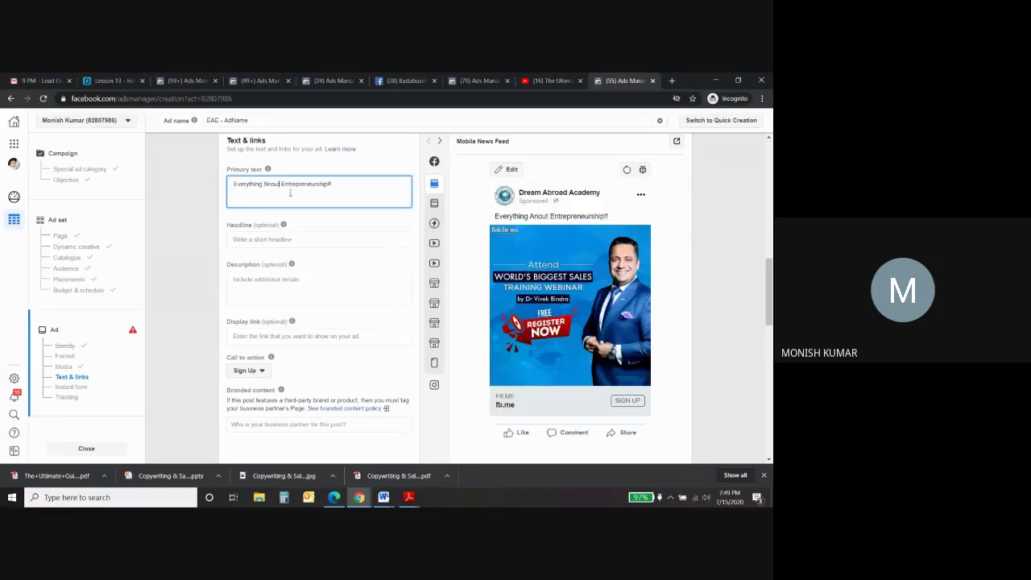
mouse_move(445, 264)
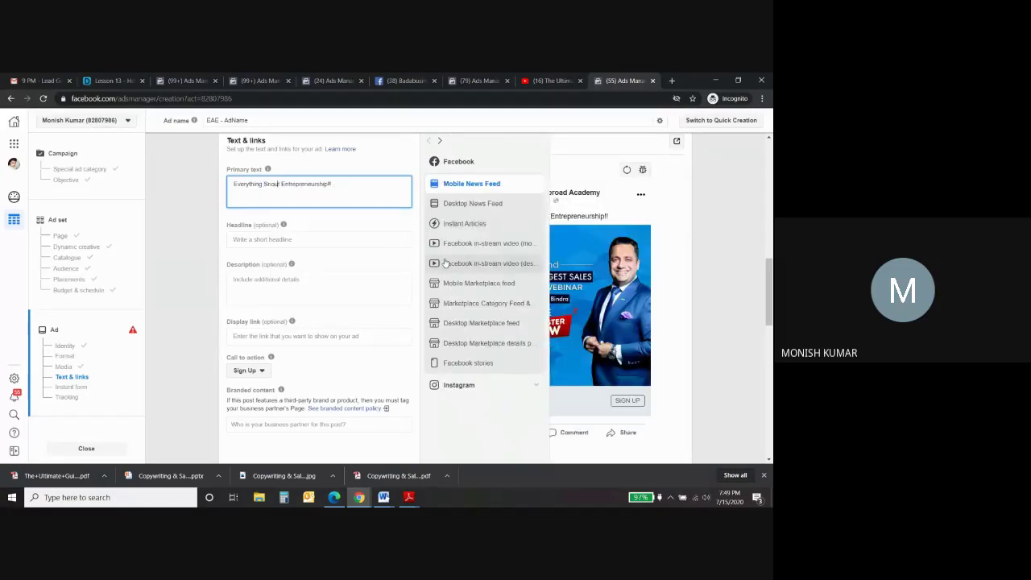
key(Left)
key(Left)
key(BackSpace)
key(BackSpace)
text(Ab)
click(171, 274)
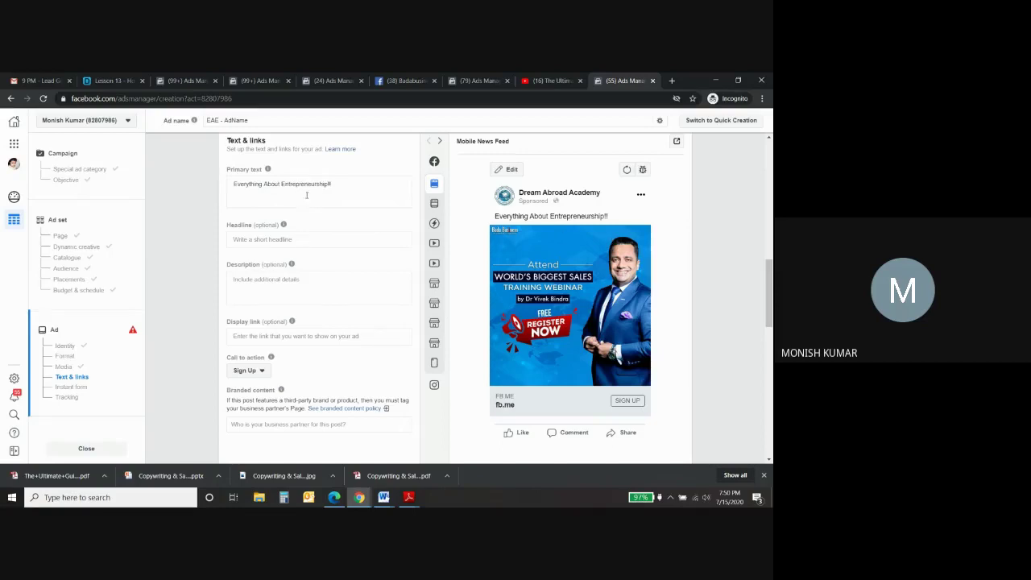
triple_click(250, 182)
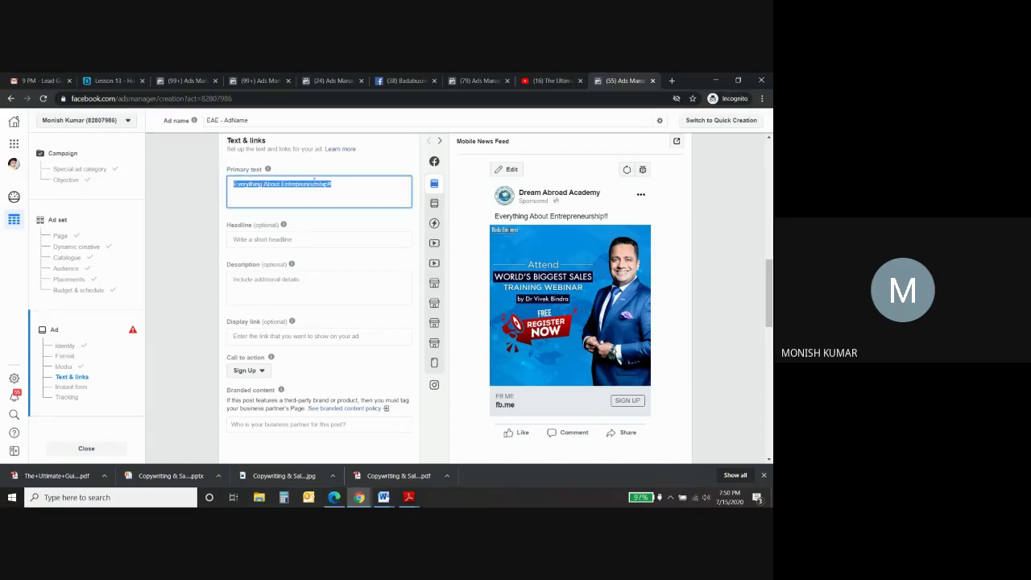
click(557, 220)
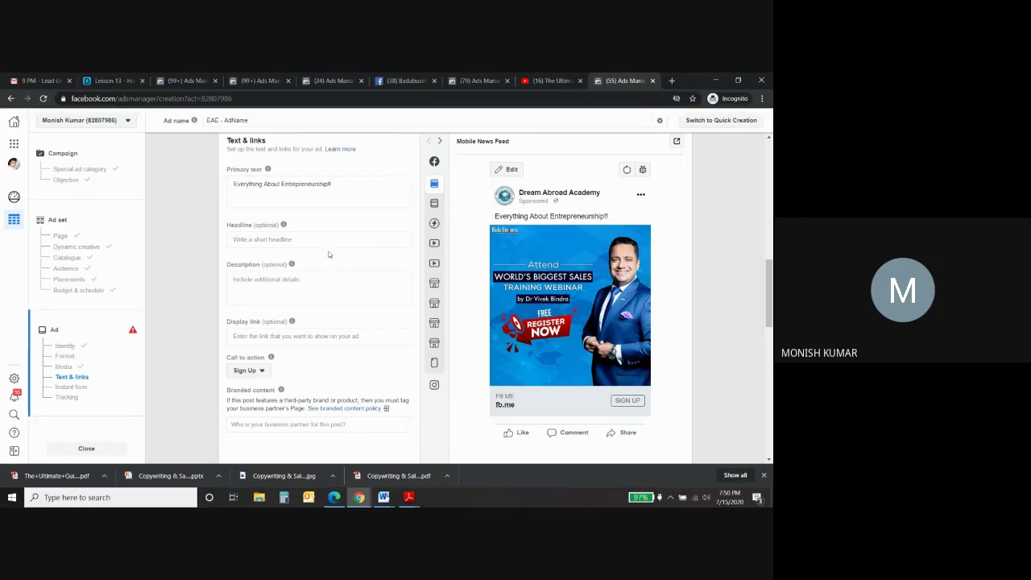
Step: Set the ad's headline to Bada Business and its display link to BadaBusiness.com
click(281, 240)
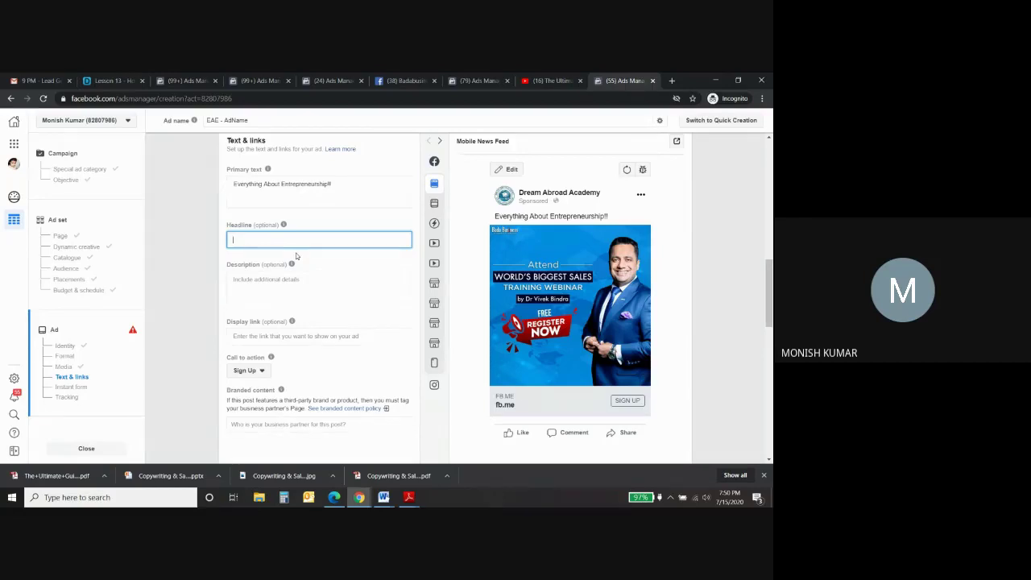
text(Bada Business)
click(220, 273)
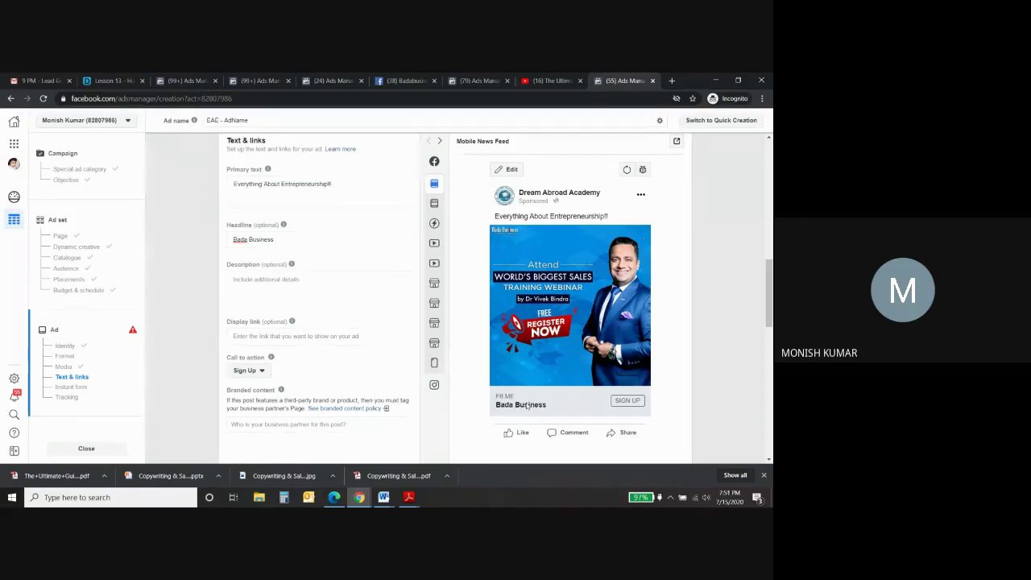
mouse_move(293, 259)
click(302, 281)
click(291, 335)
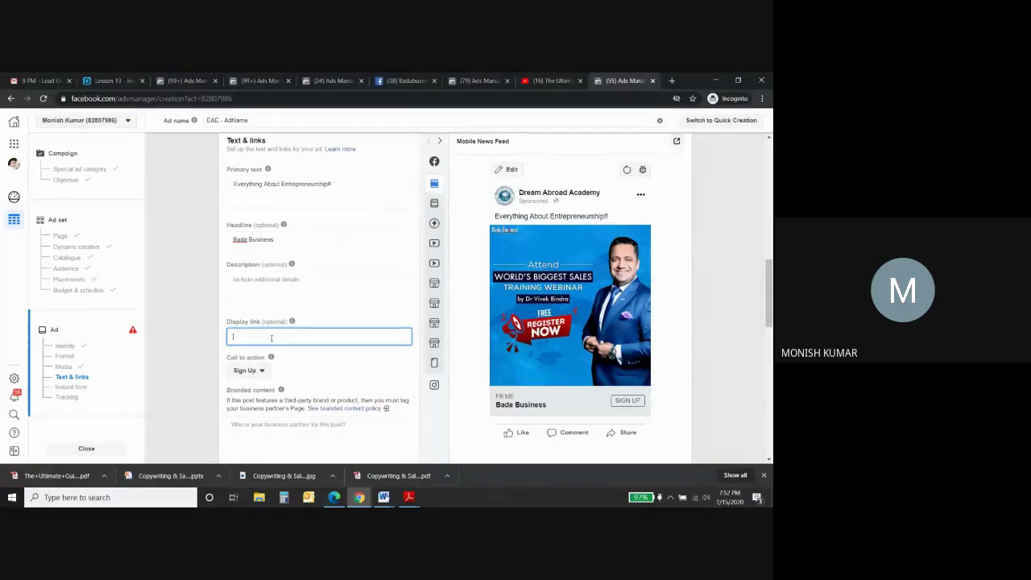
text(BadaBusiness.com)
click(205, 365)
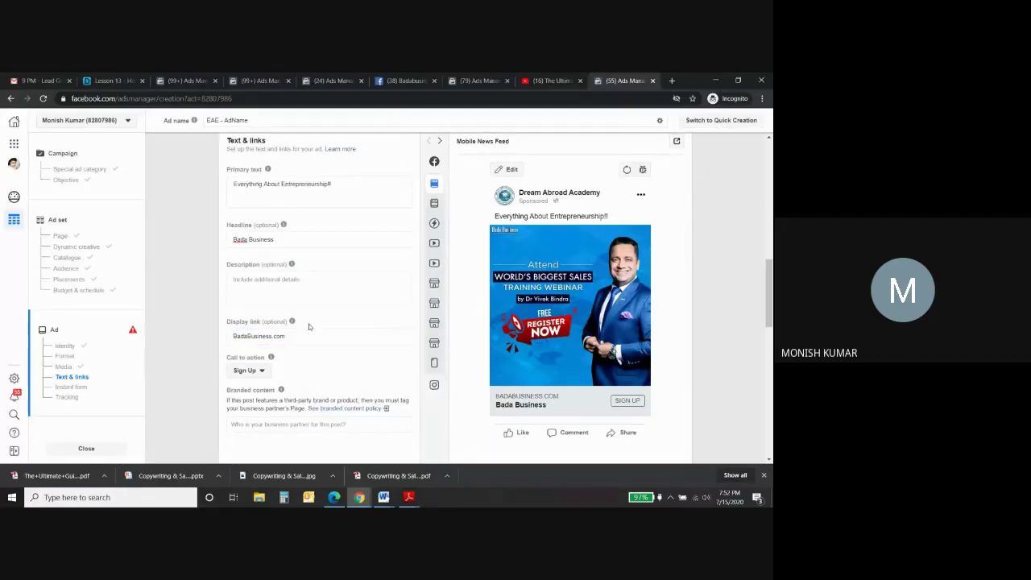
click(268, 291)
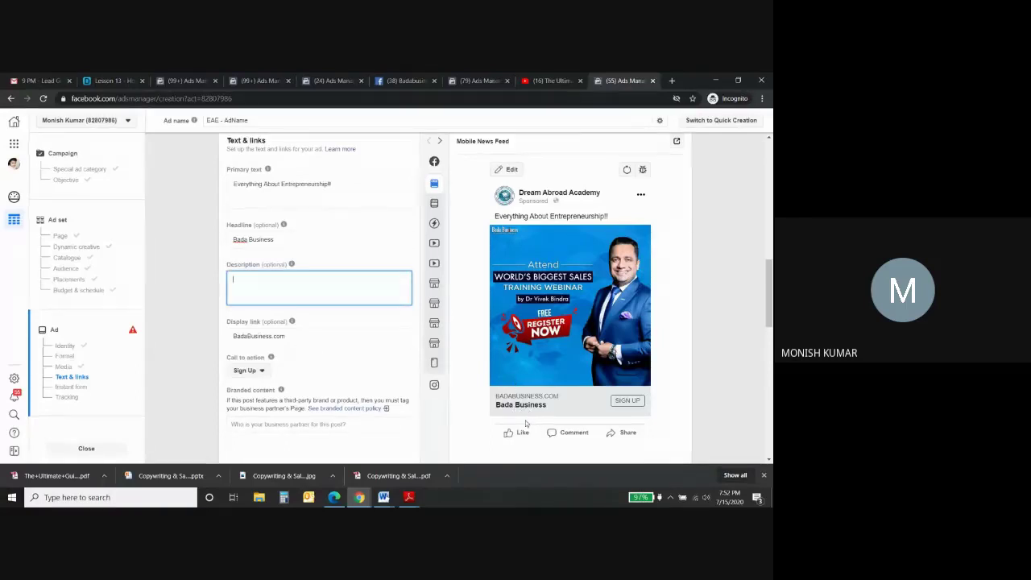
click(197, 298)
Step: Start creating a new instant form for the ad
scroll(198, 300, down, 1)
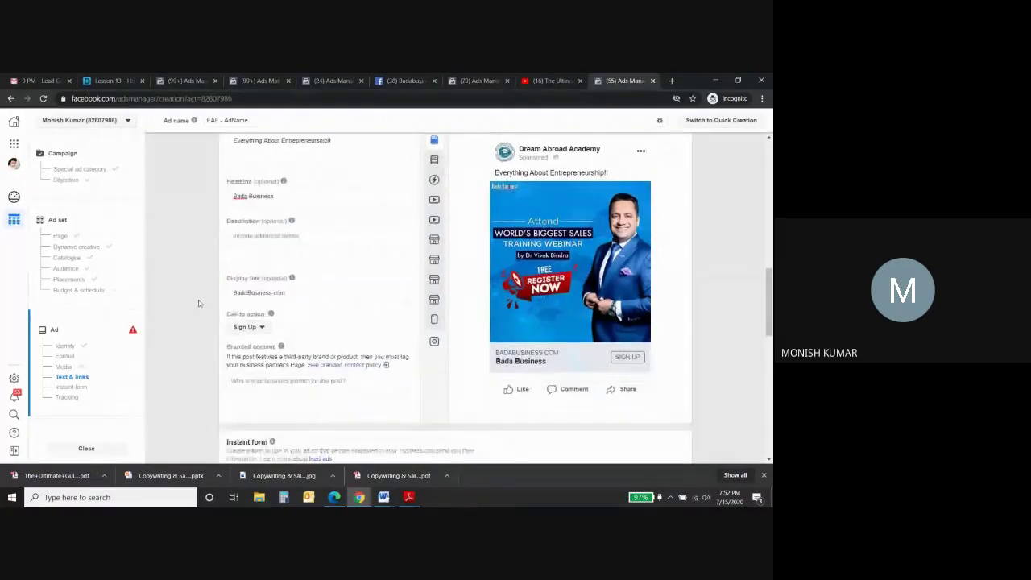
scroll(199, 303, up, 3)
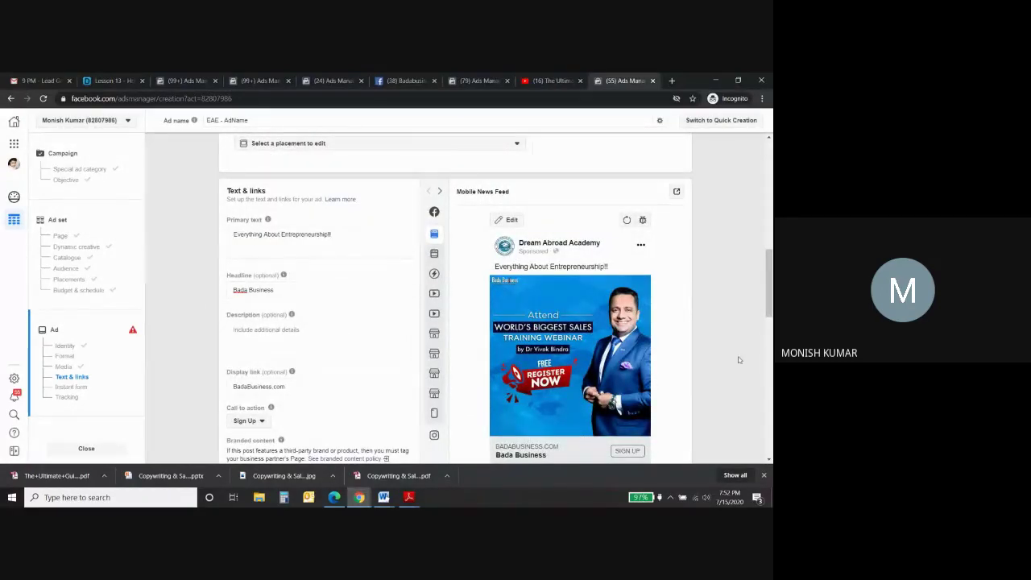
scroll(728, 364, down, 5)
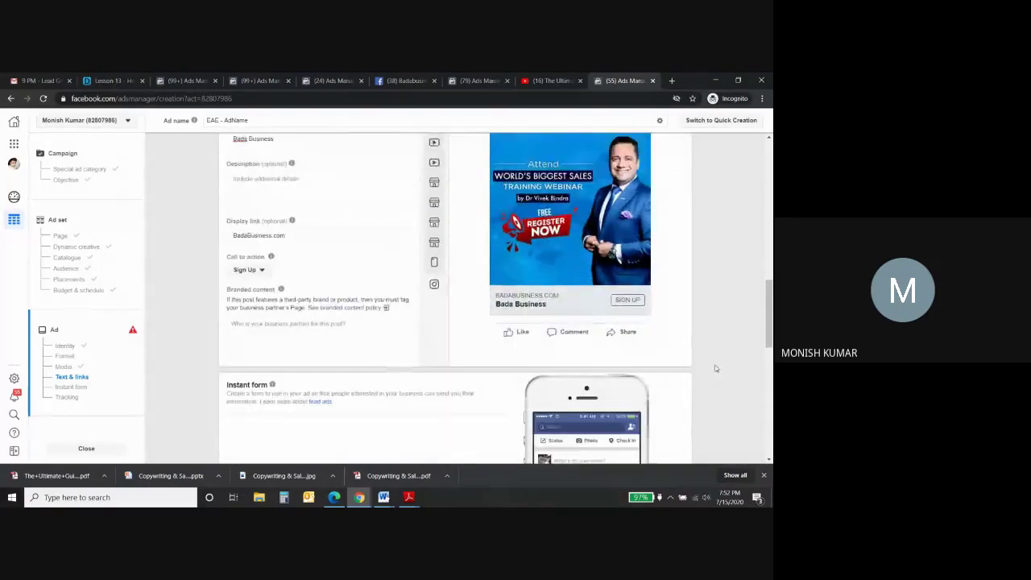
scroll(715, 368, down, 3)
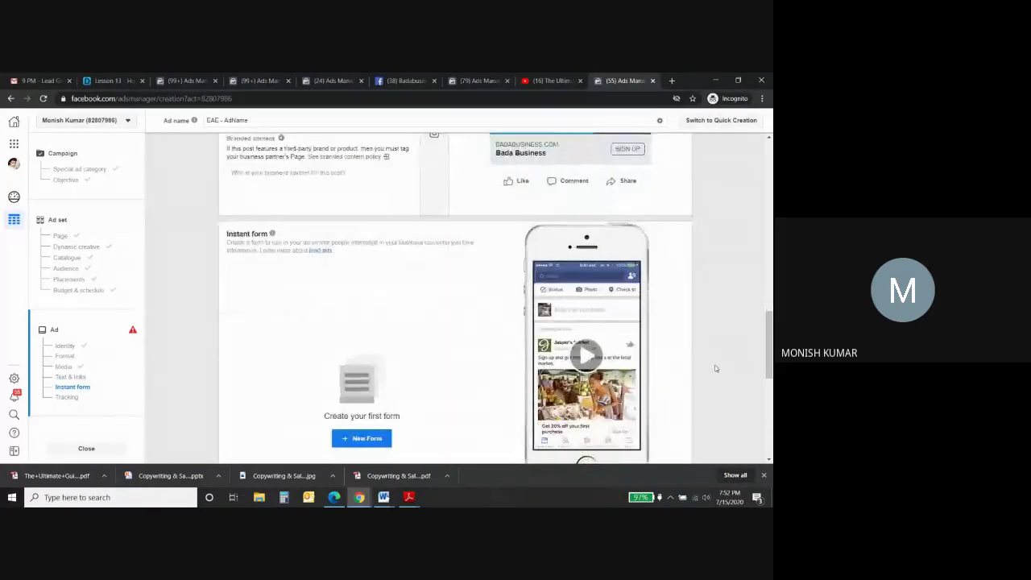
scroll(716, 368, down, 3)
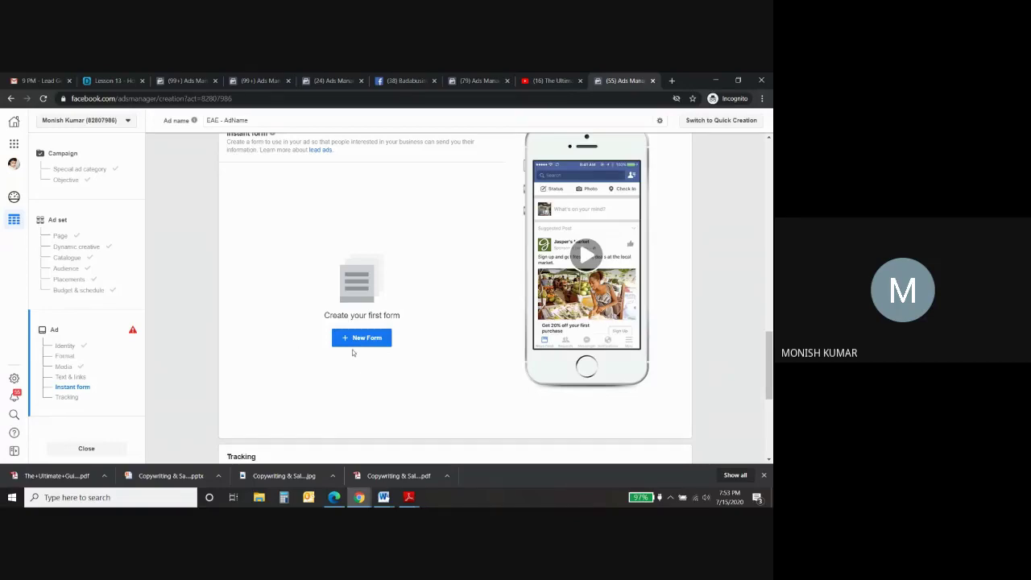
scroll(350, 358, up, 1)
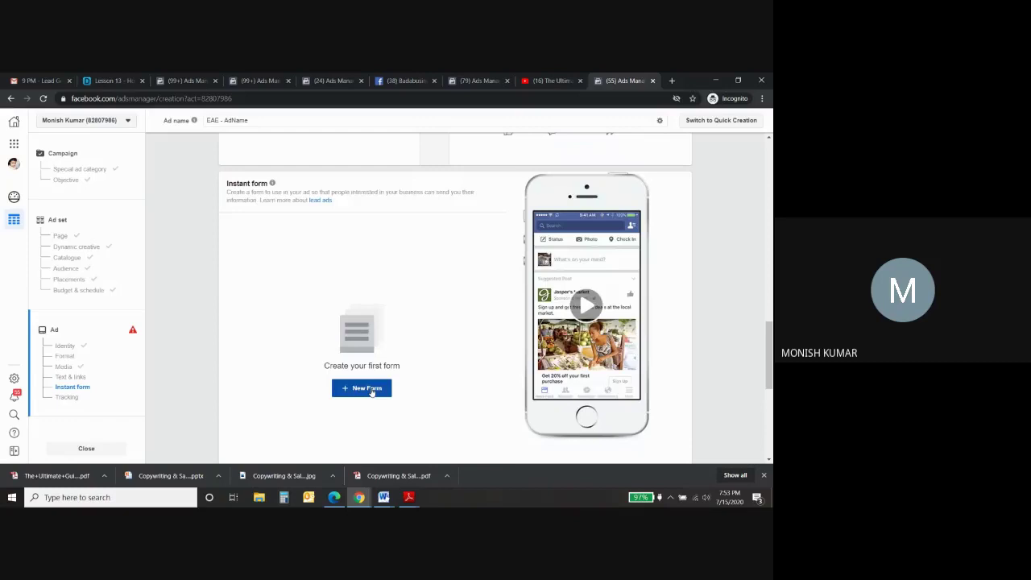
click(373, 391)
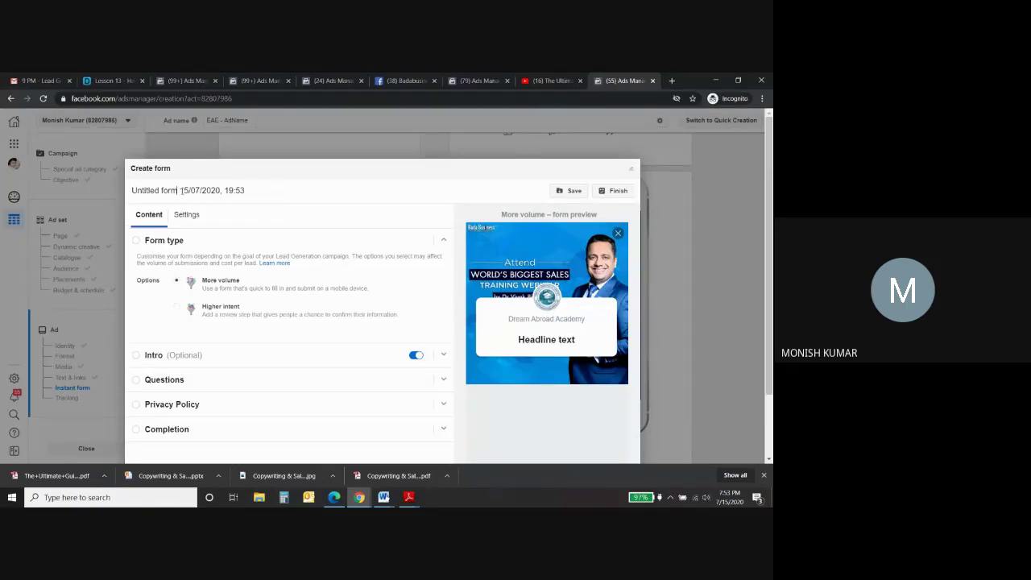
Step: Replace the "Untitled form" part of the new form's name with "EAE Form", ahead of the date and time
click(171, 190)
key(BackSpace)
key(BackSpace)
key(BackSpace)
key(BackSpace)
key(BackSpace)
key(BackSpace)
key(BackSpace)
key(BackSpace)
key(BackSpace)
key(BackSpace)
key(BackSpace)
key(BackSpace)
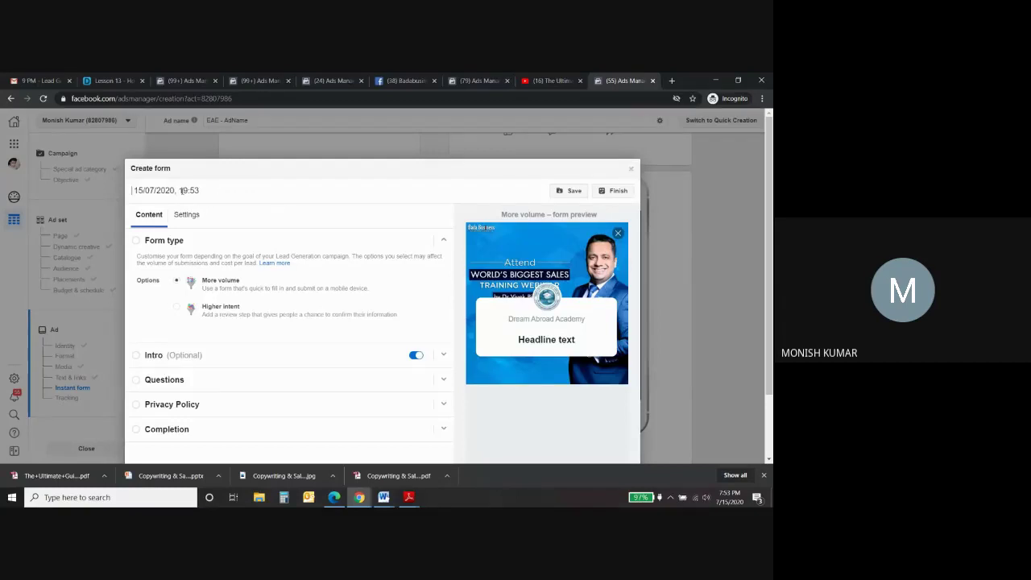
key(Caps_Lock)
text(EAE)
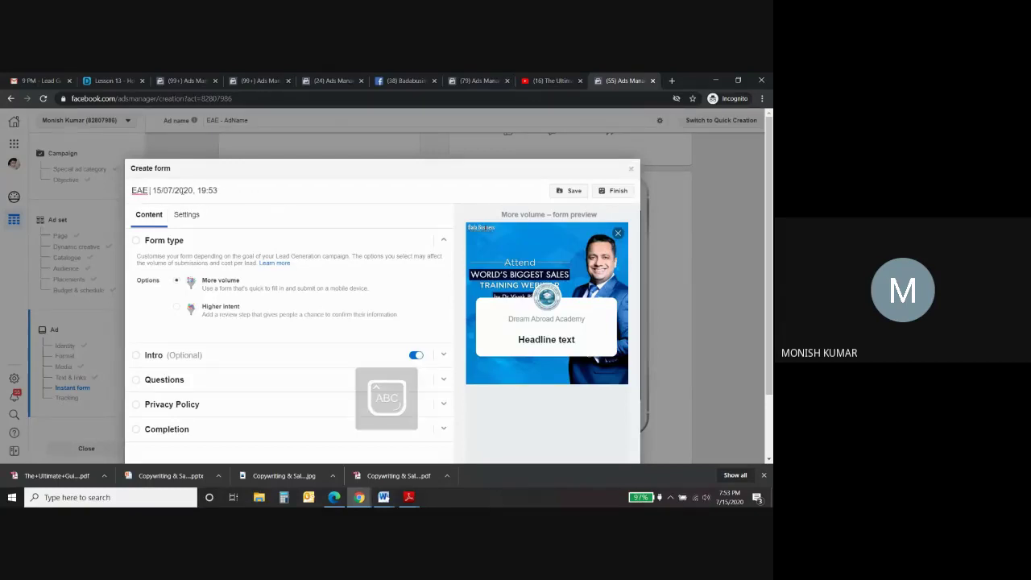
key(Caps_Lock)
text(Form)
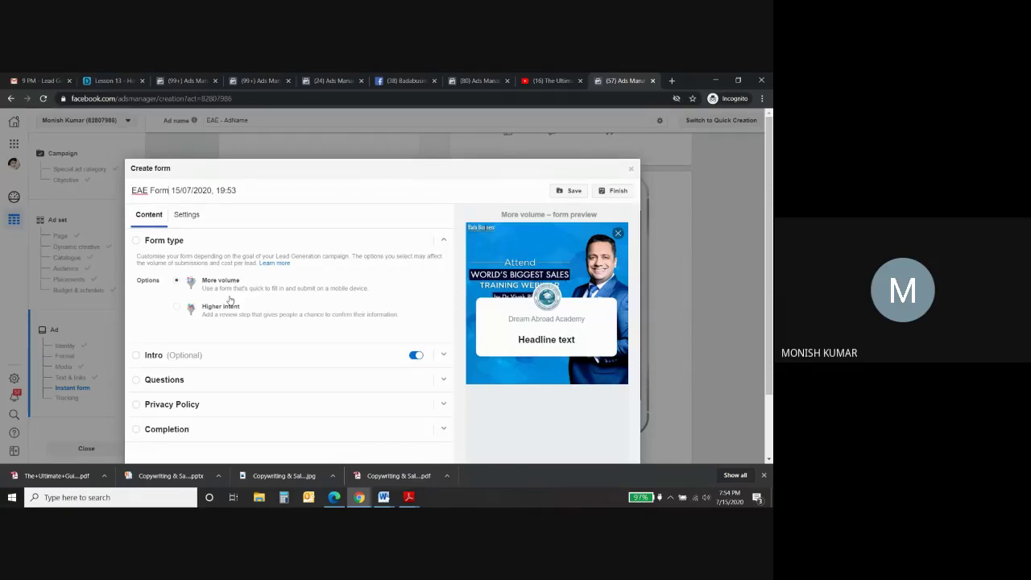
Step: Expand the form's optional intro section and set its headline to EAE
click(218, 355)
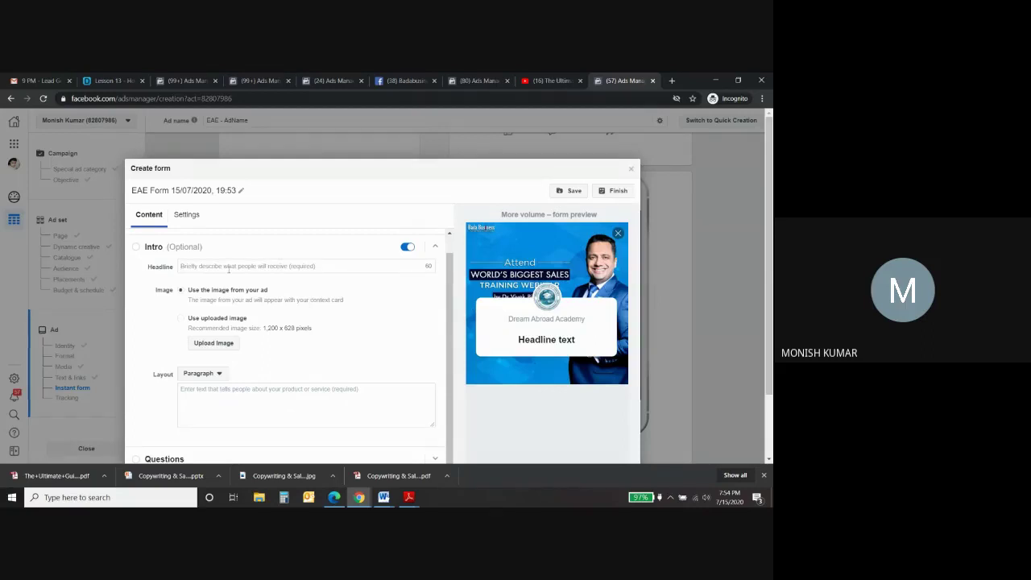
click(282, 266)
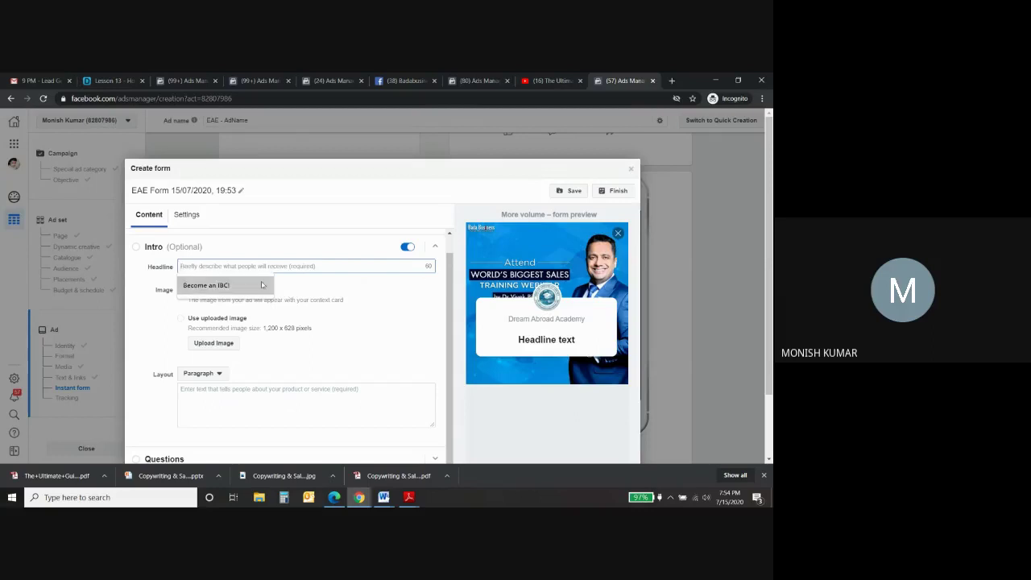
click(554, 340)
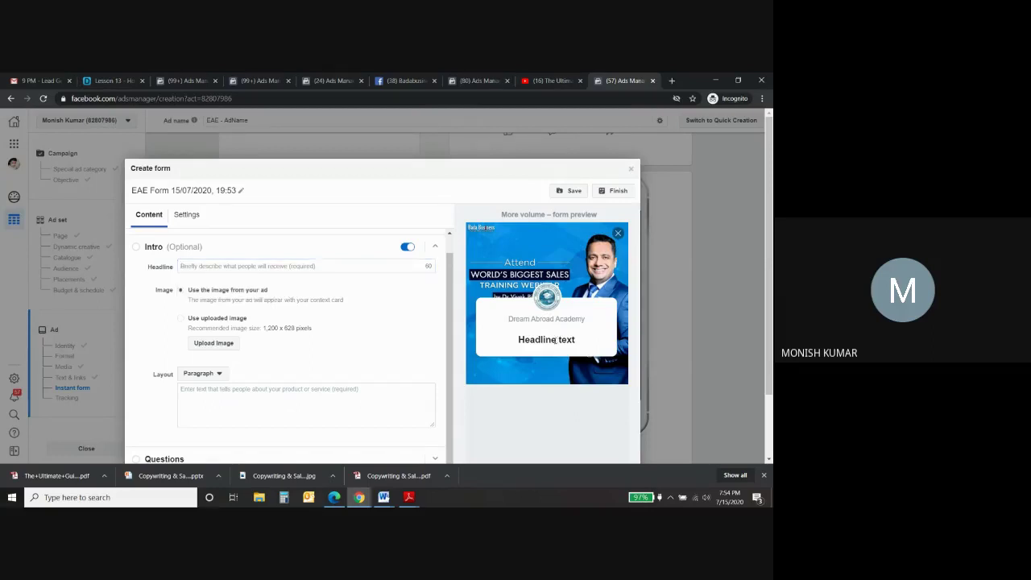
click(326, 266)
text(EAE)
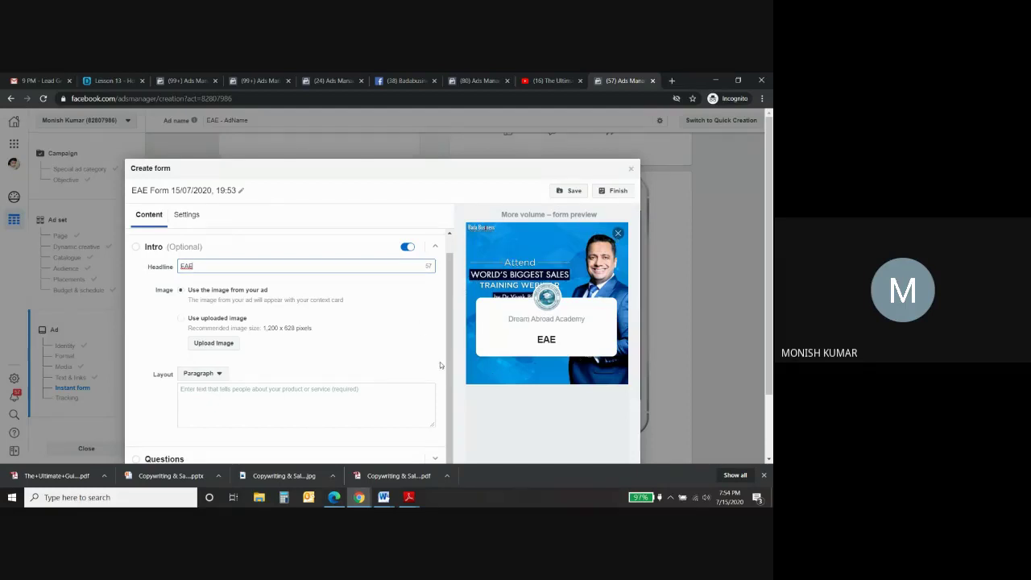
Step: Review the Bullets and Paragraph layout options for the form's intro text
click(217, 374)
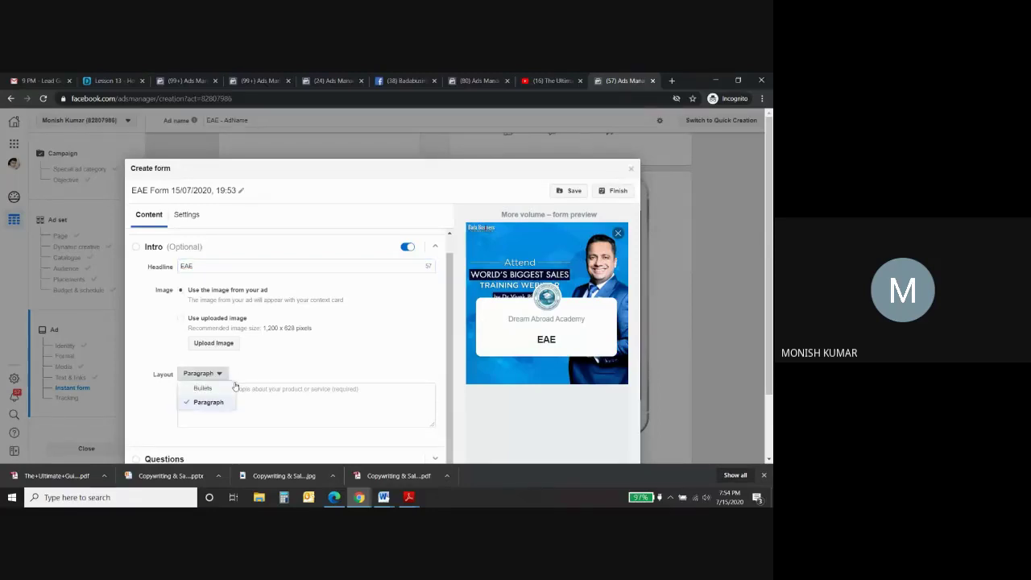
click(261, 402)
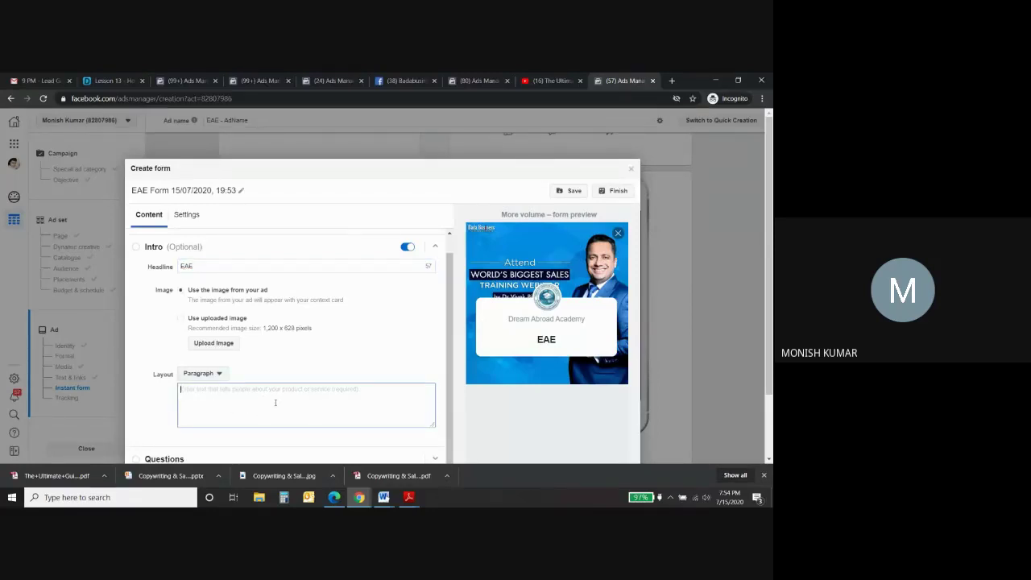
click(219, 374)
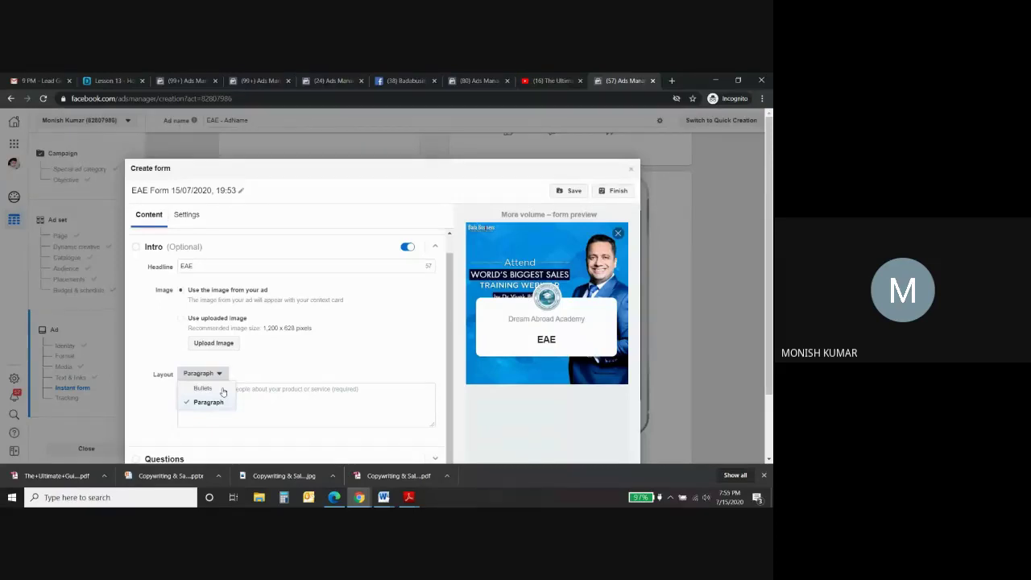
click(279, 365)
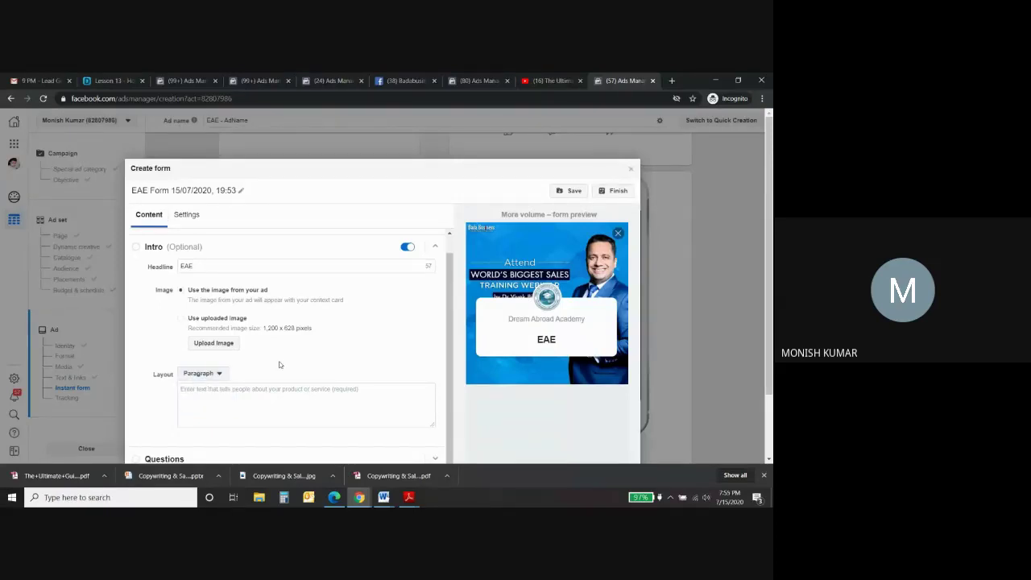
Step: Expand the form's Questions section and add a phone number question from the contact fields
scroll(279, 365, down, 2)
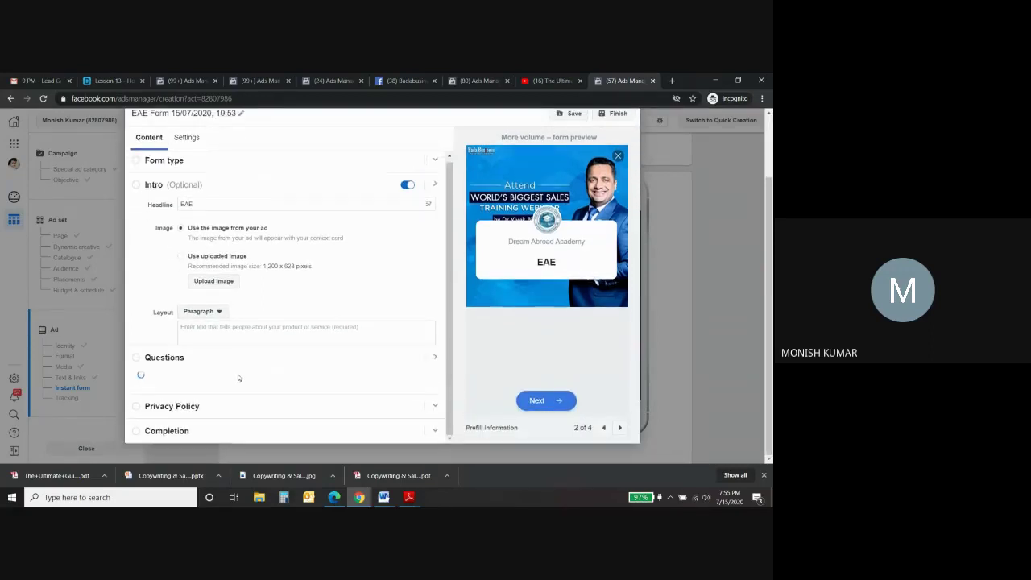
click(238, 377)
scroll(300, 322, down, 2)
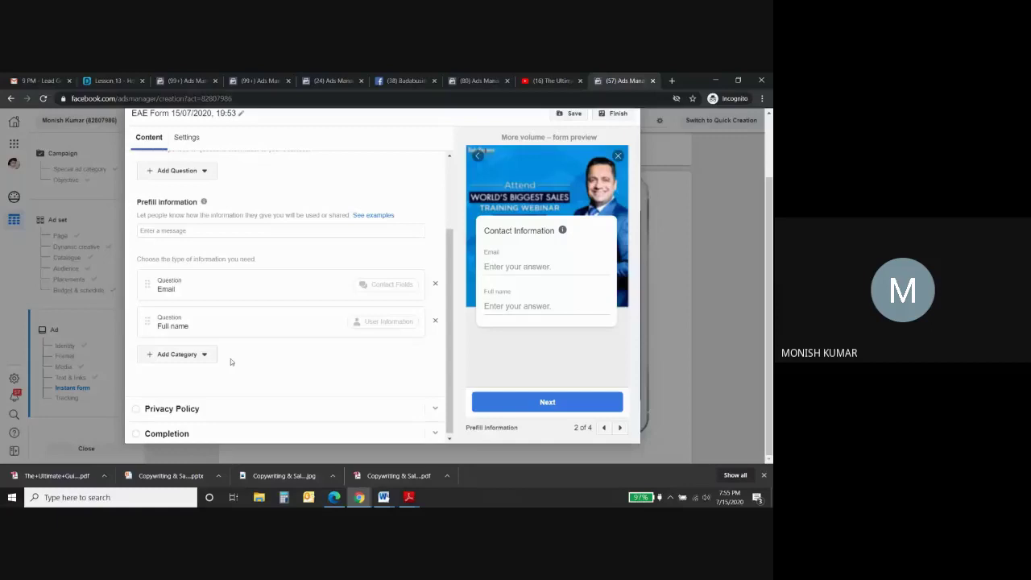
click(182, 355)
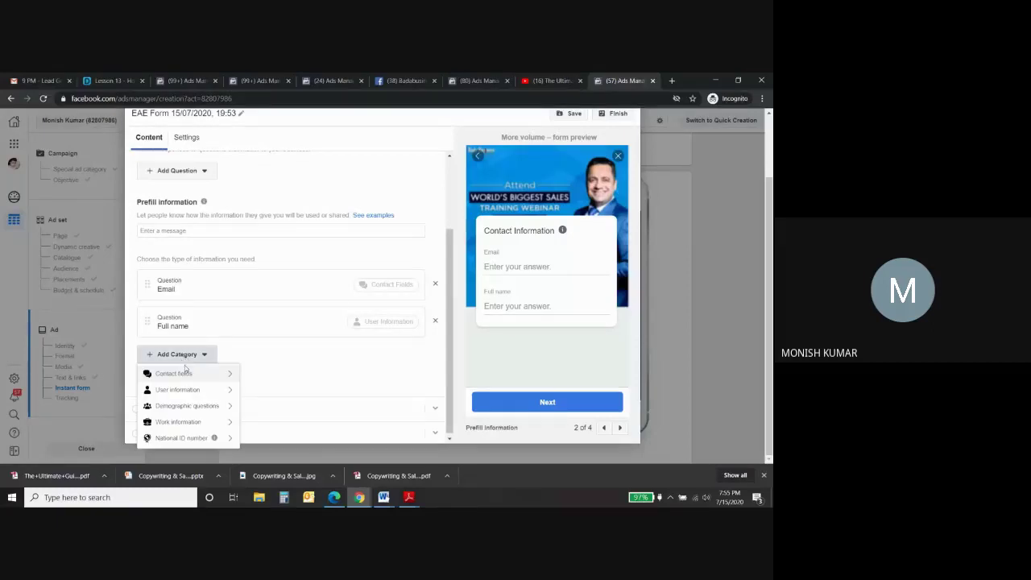
click(207, 357)
click(207, 357)
mouse_move(208, 374)
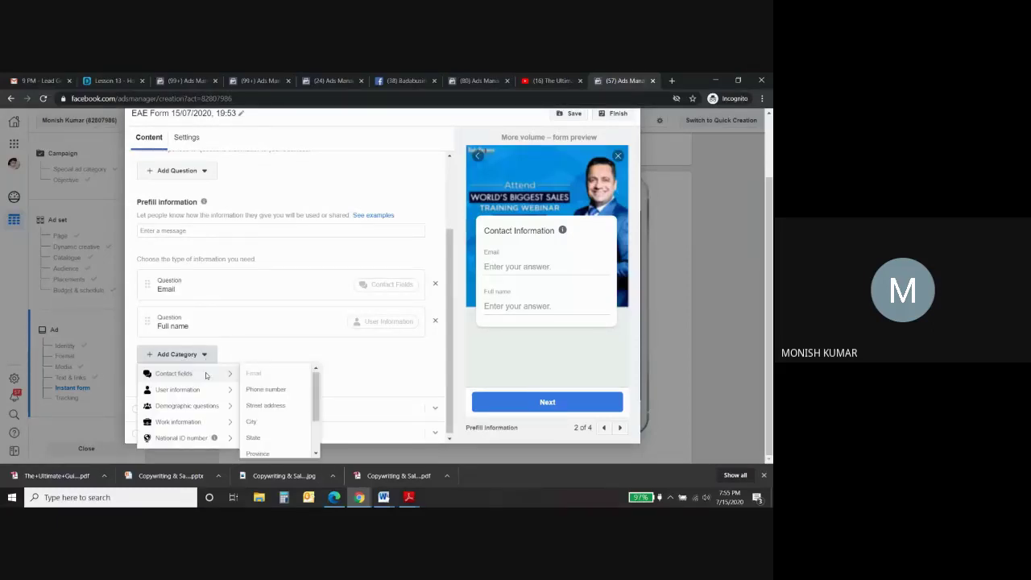
click(270, 391)
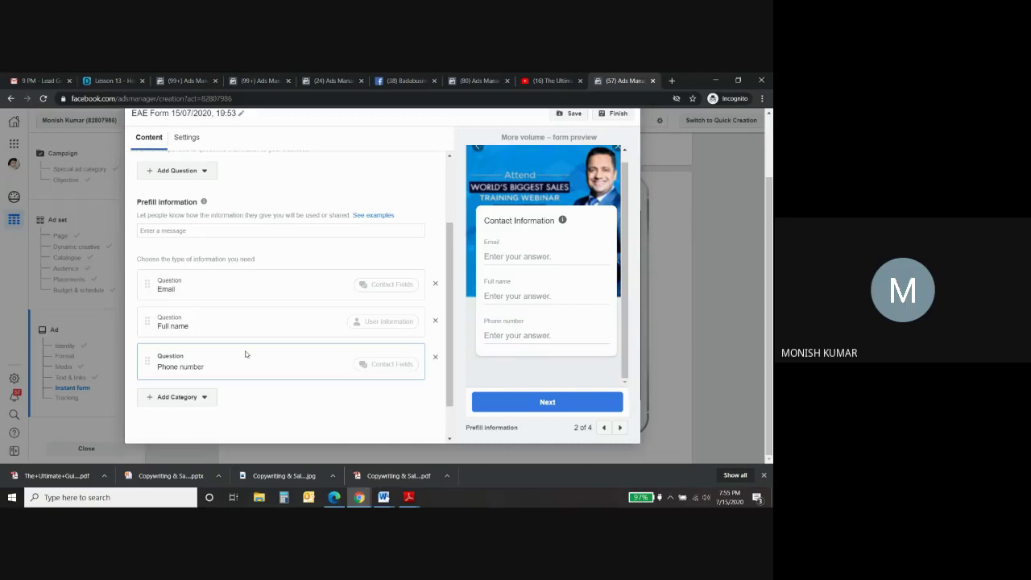
Step: Look through the other question categories available for the form, including user information and national ID number
click(205, 397)
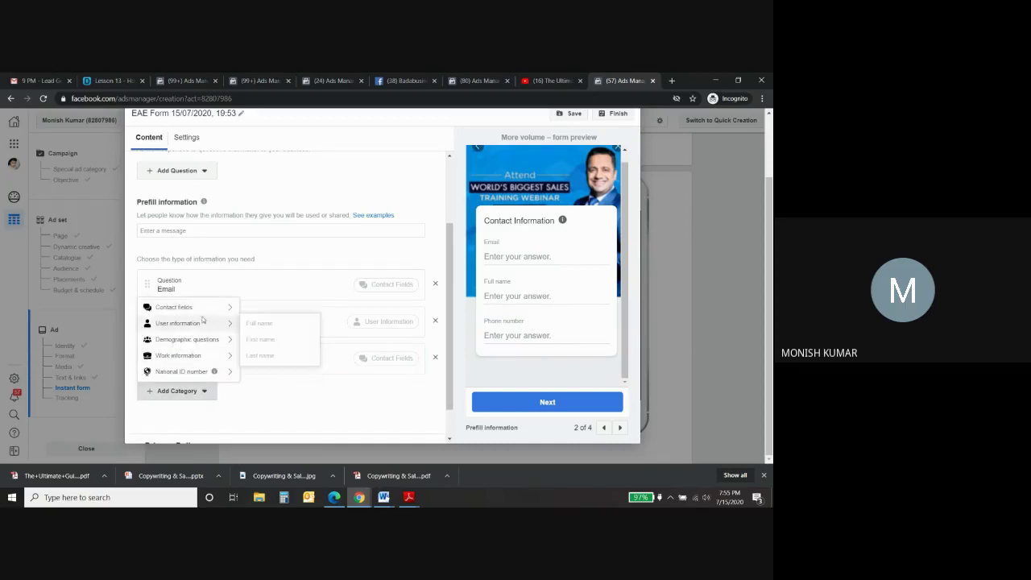
mouse_move(214, 371)
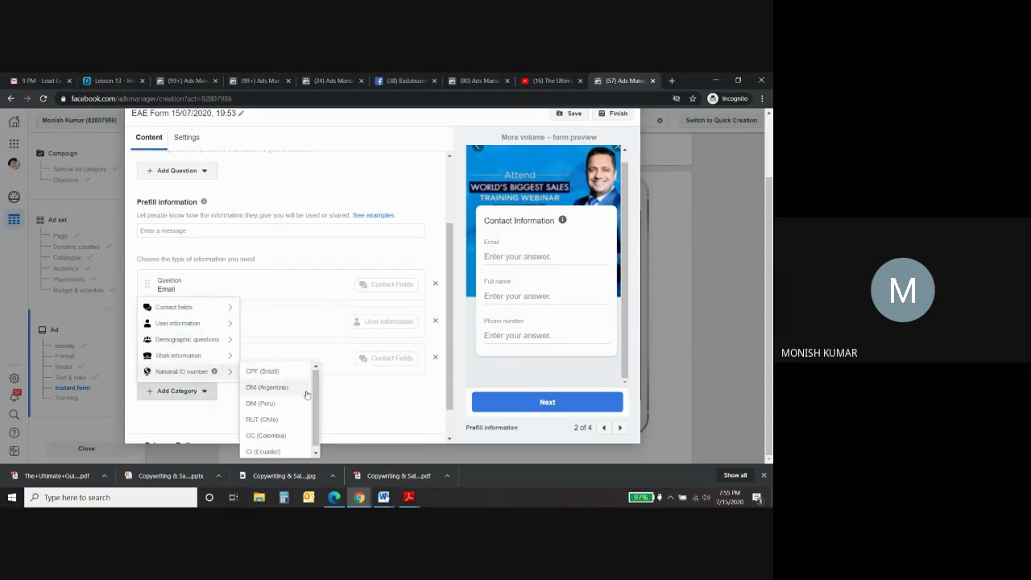
click(201, 394)
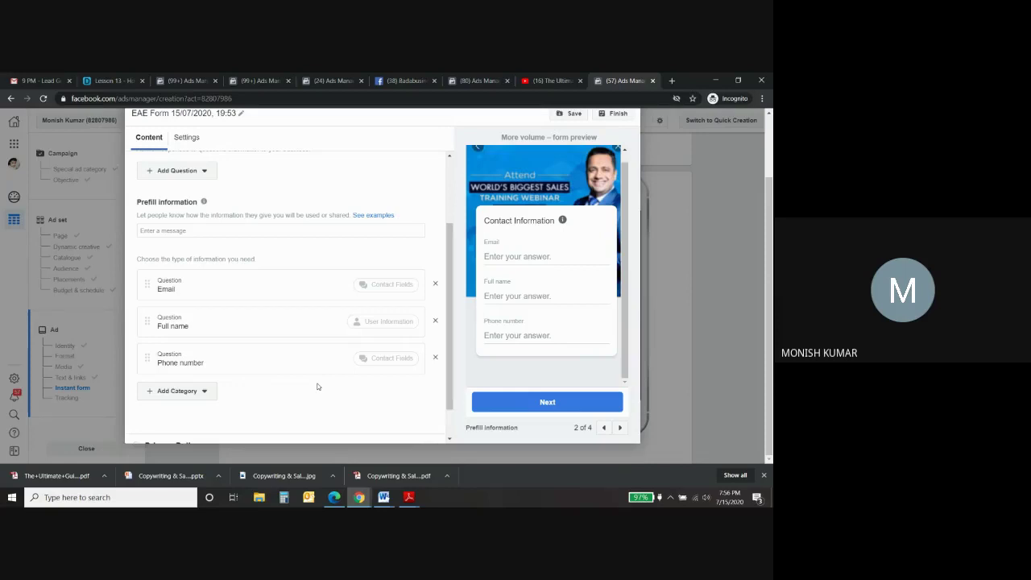
Step: Expand the form's Privacy Policy section and set its link text to "Bada Business"
scroll(317, 387, down, 1)
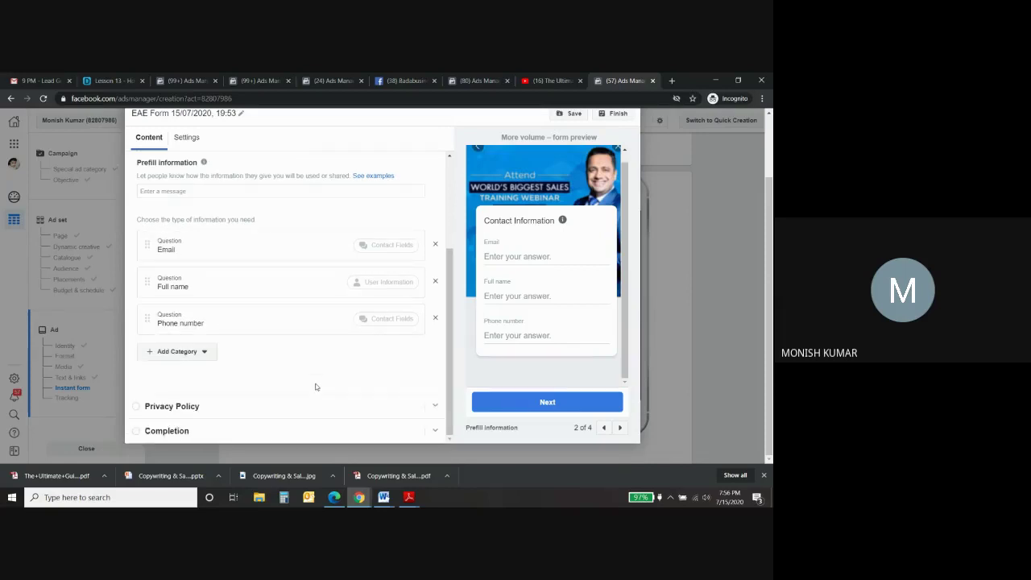
click(226, 407)
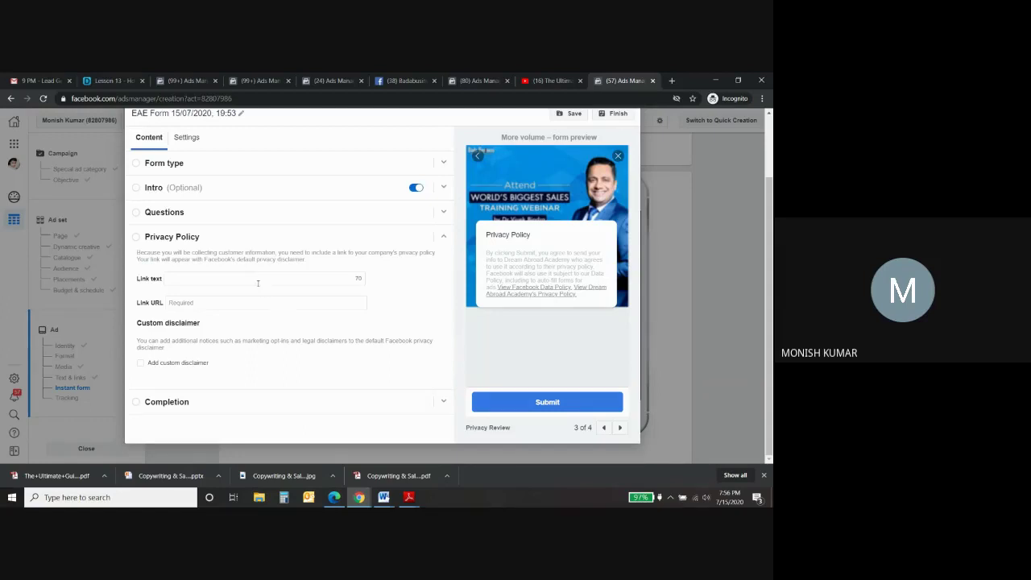
click(259, 279)
text(bAD)
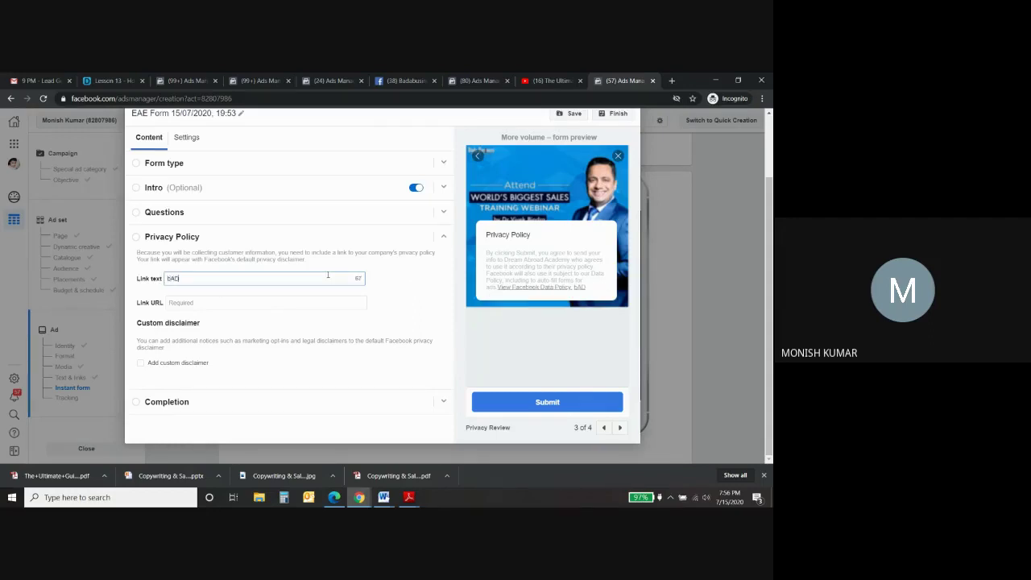
key(BackSpace)
key(BackSpace)
key(BackSpace)
key(Caps_Lock)
text(Bada)
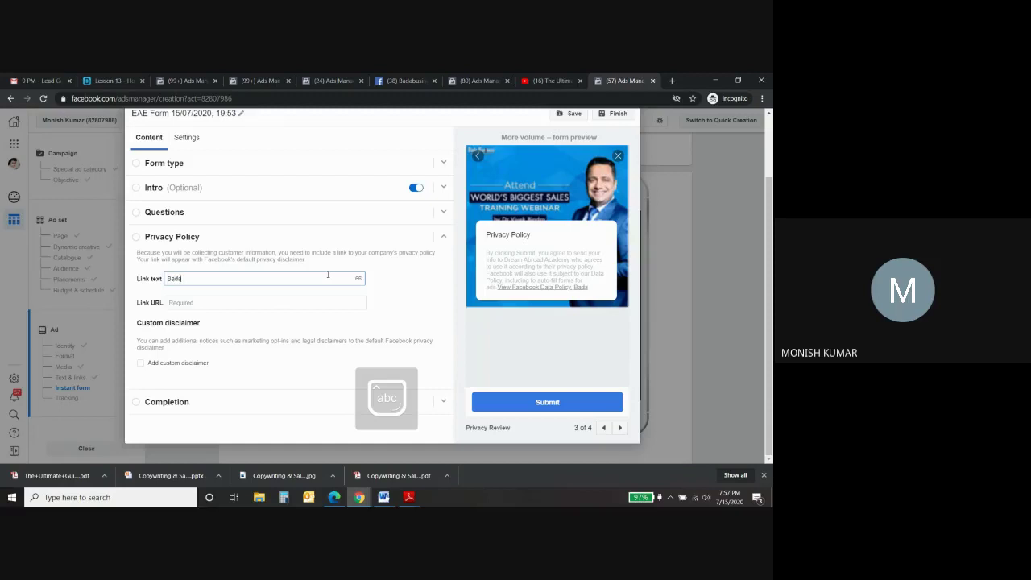
text( Business)
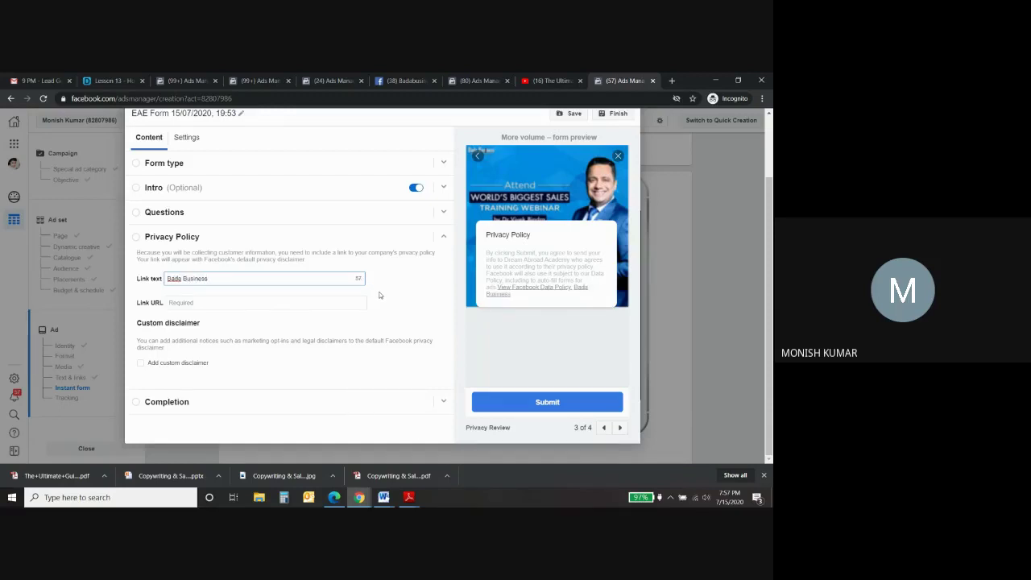
Step: Set the privacy policy link URL to BadaBusiness.com/eae
click(229, 304)
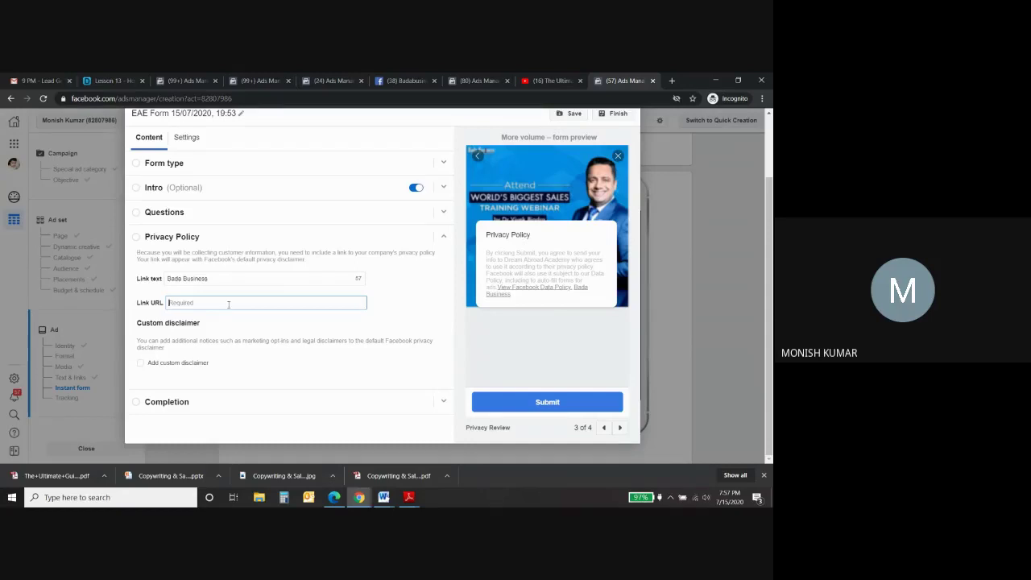
text(Bus)
key(BackSpace)
key(BackSpace)
key(BackSpace)
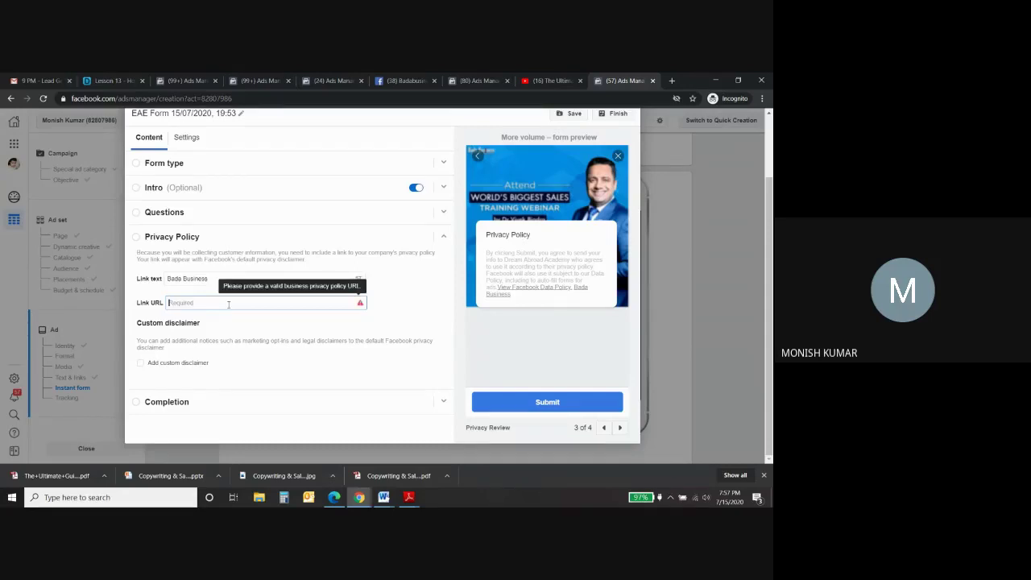
text(BadaBusiness.com/eae)
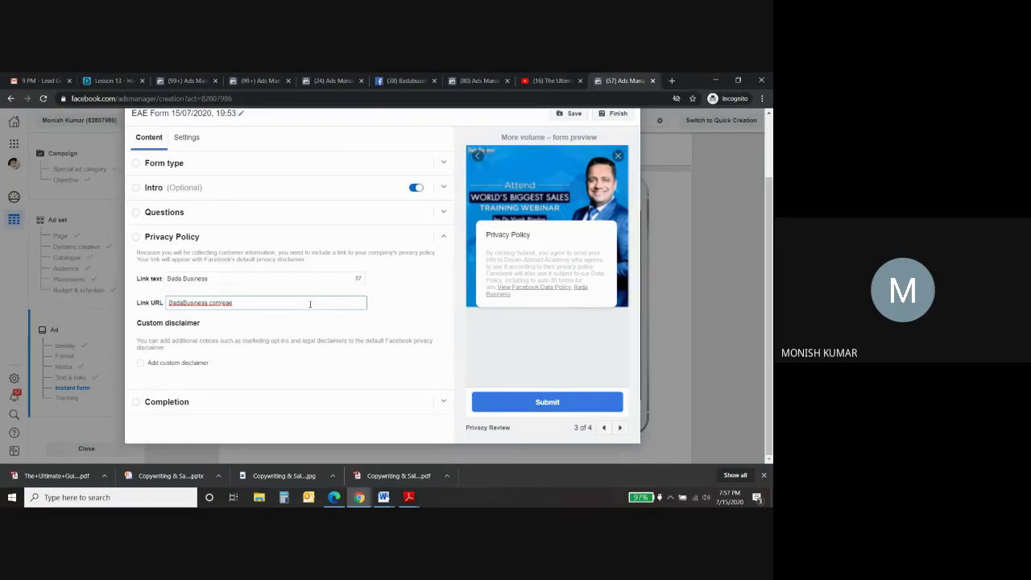
Step: Expand the form's Completion section and review the headline, description and website link of the message for leads
click(283, 400)
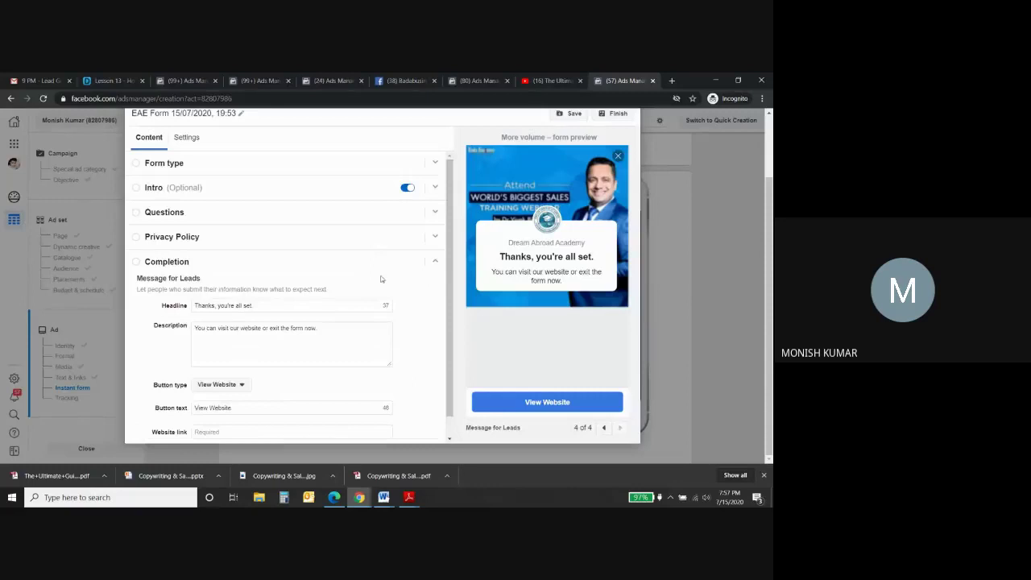
scroll(381, 279, down, 1)
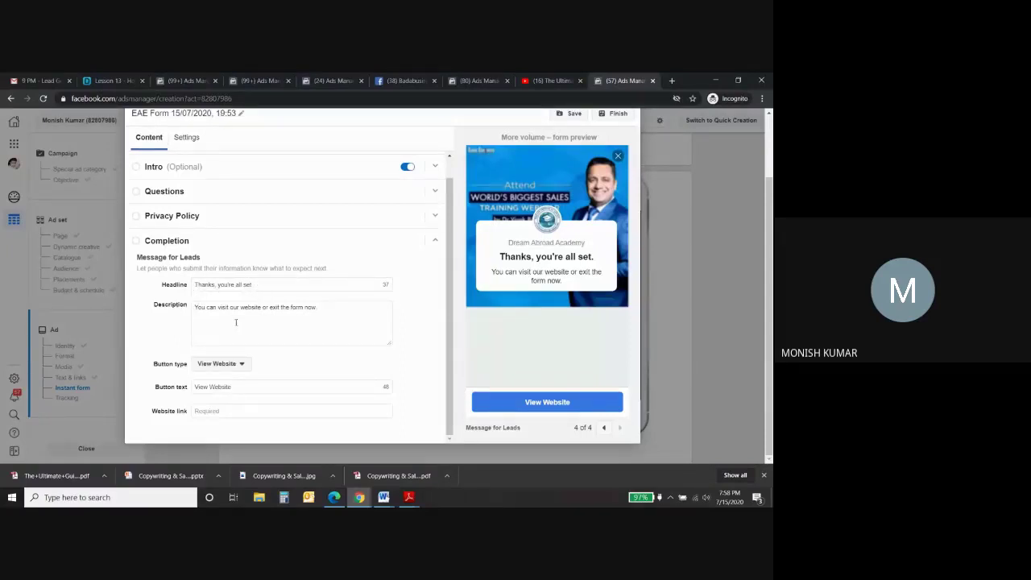
click(259, 281)
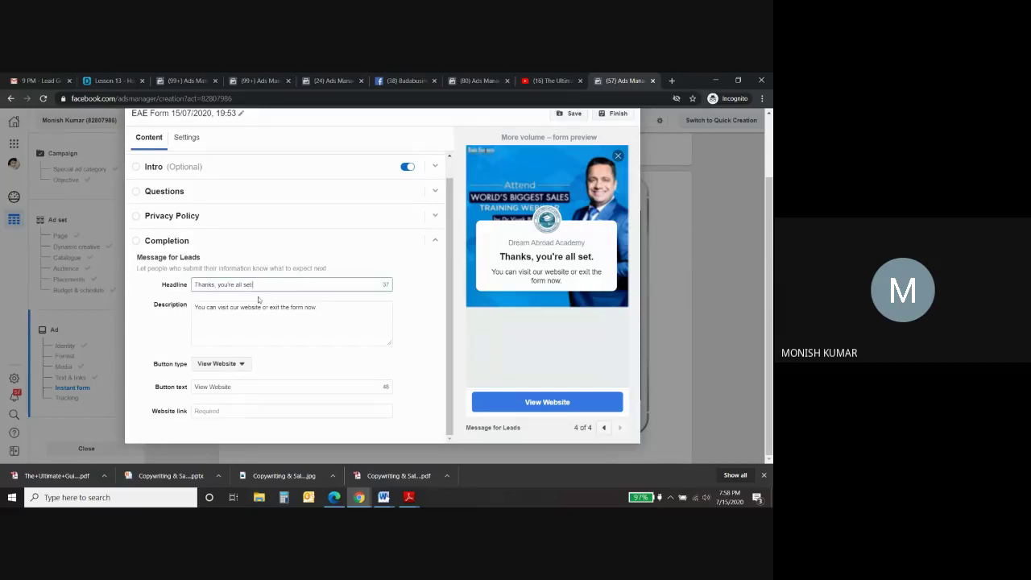
click(258, 305)
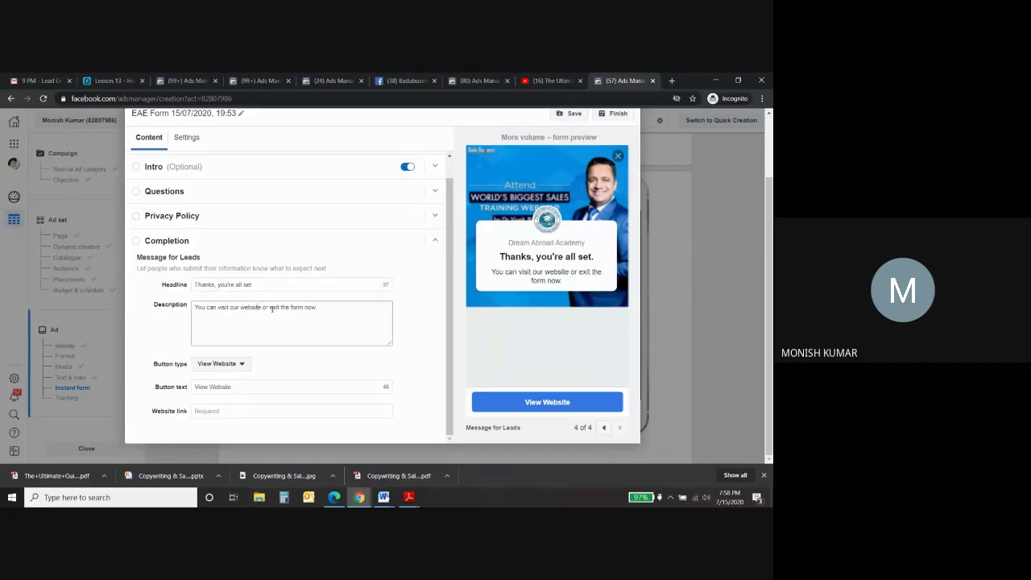
click(239, 414)
Step: Try the Call Business button type for the completion message and return it to View Website
click(240, 365)
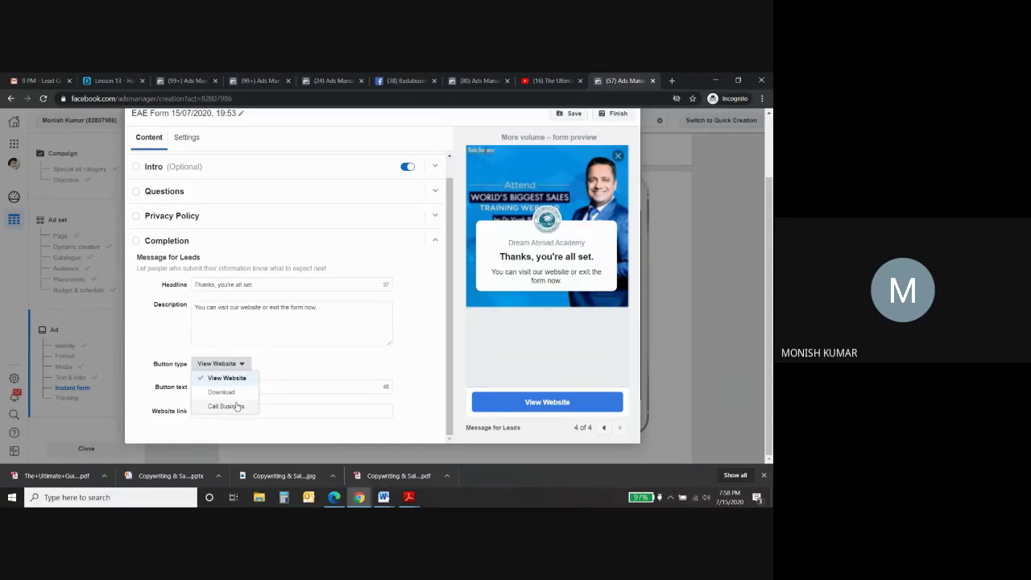
click(238, 407)
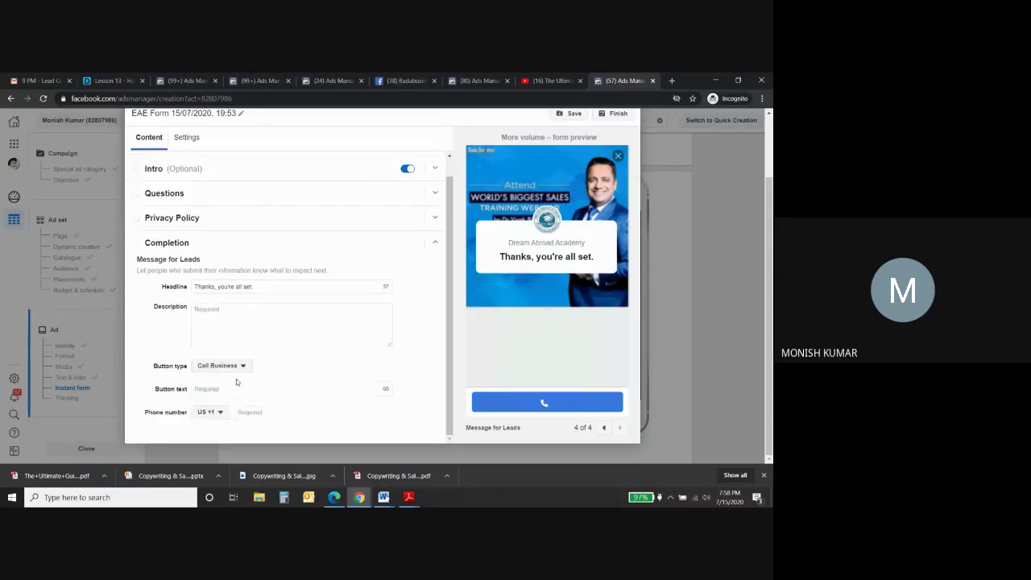
click(231, 365)
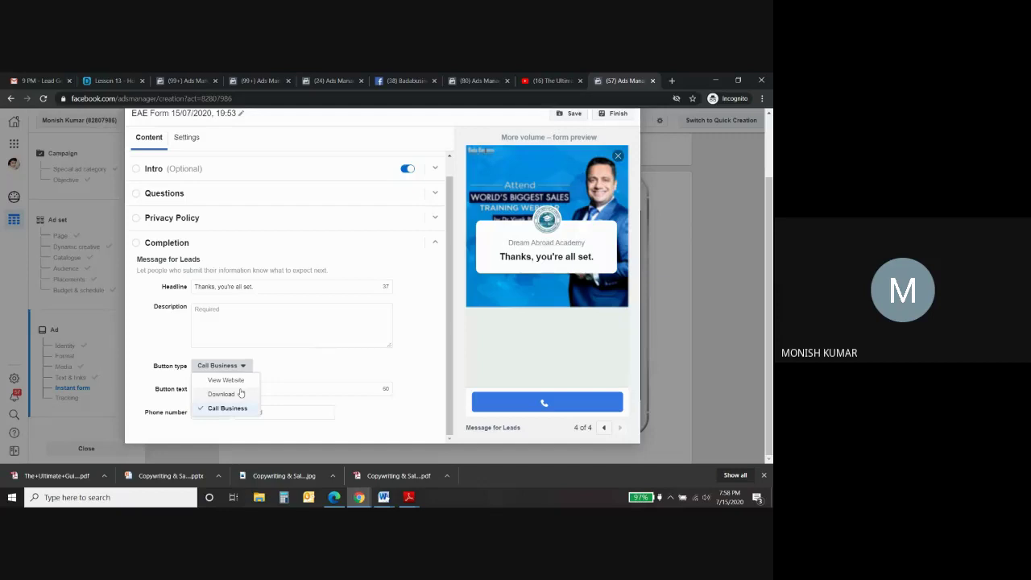
click(240, 381)
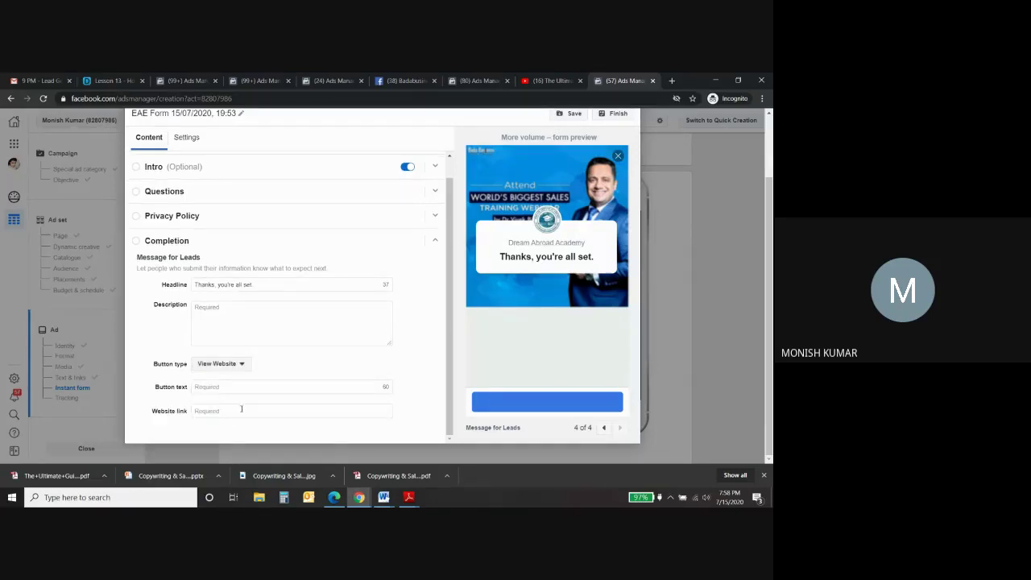
Step: Try to save and finish the EAE form, and close the form editor, keeping the form as a draft
scroll(340, 330, up, 2)
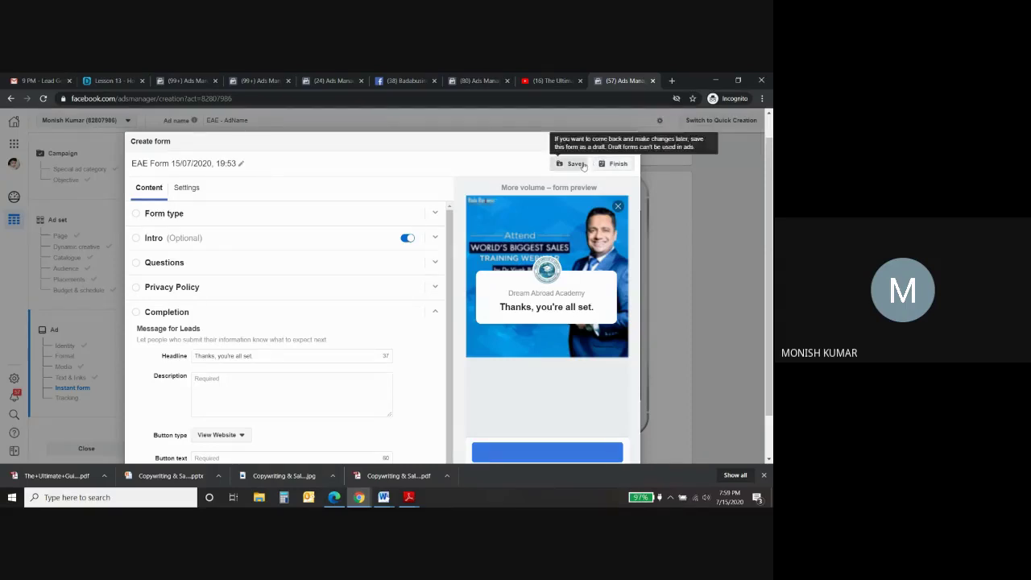
click(582, 166)
click(616, 166)
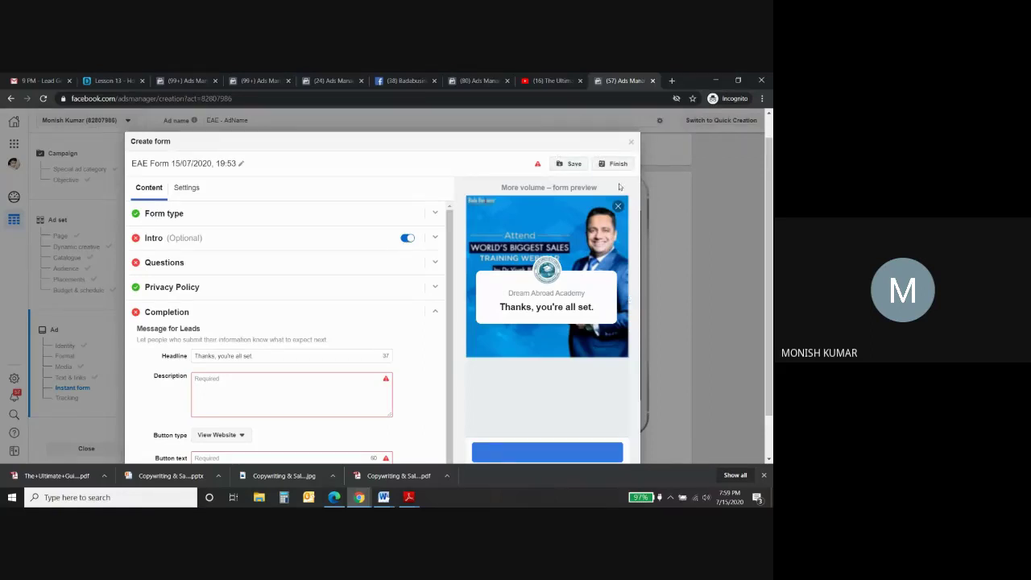
click(631, 144)
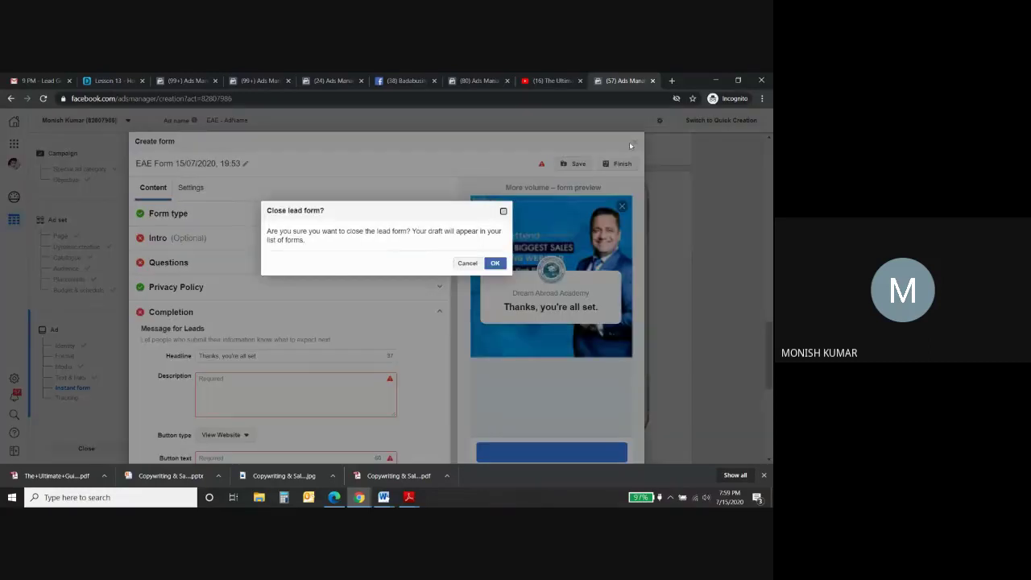
click(496, 263)
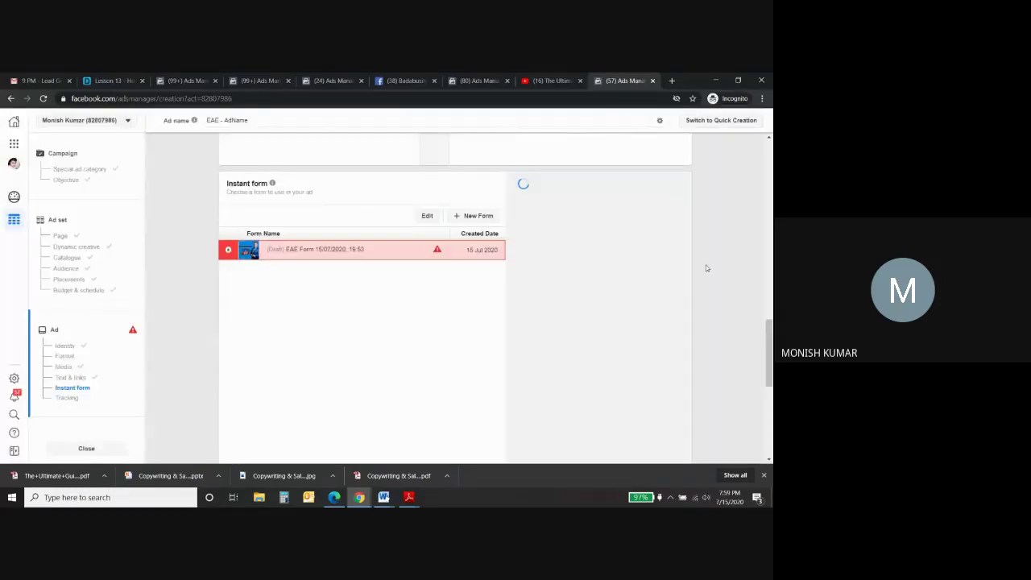
Step: Examine the draft instant form, the tracking options and the error notice before the ad's final review and confirmation
scroll(707, 268, down, 2)
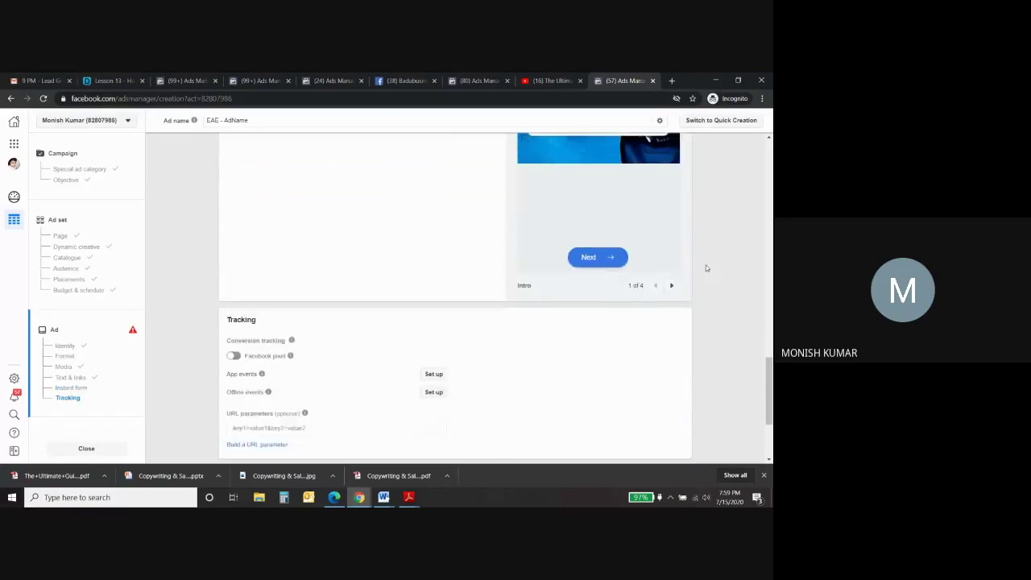
scroll(706, 265, down, 2)
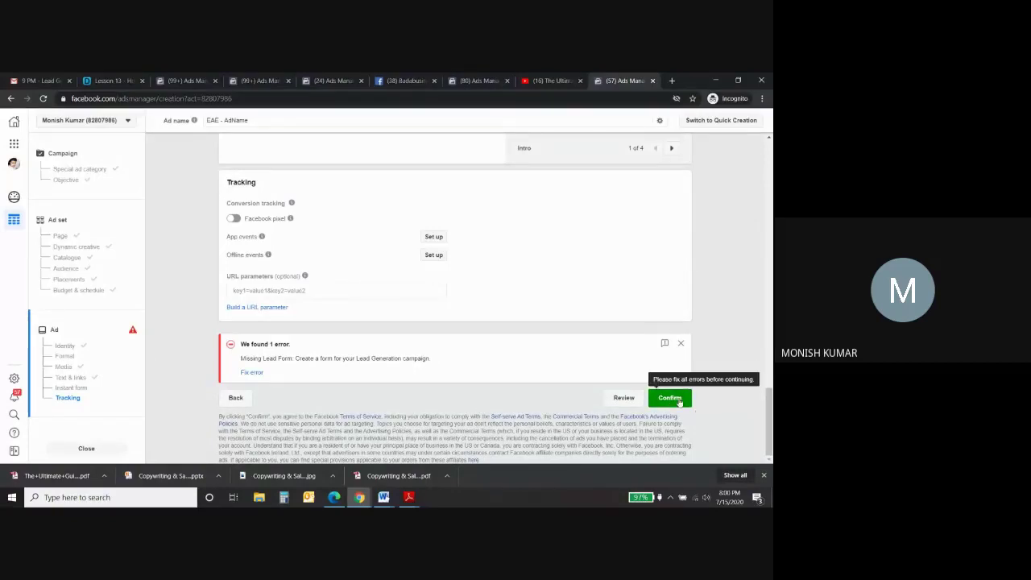
scroll(339, 370, up, 1)
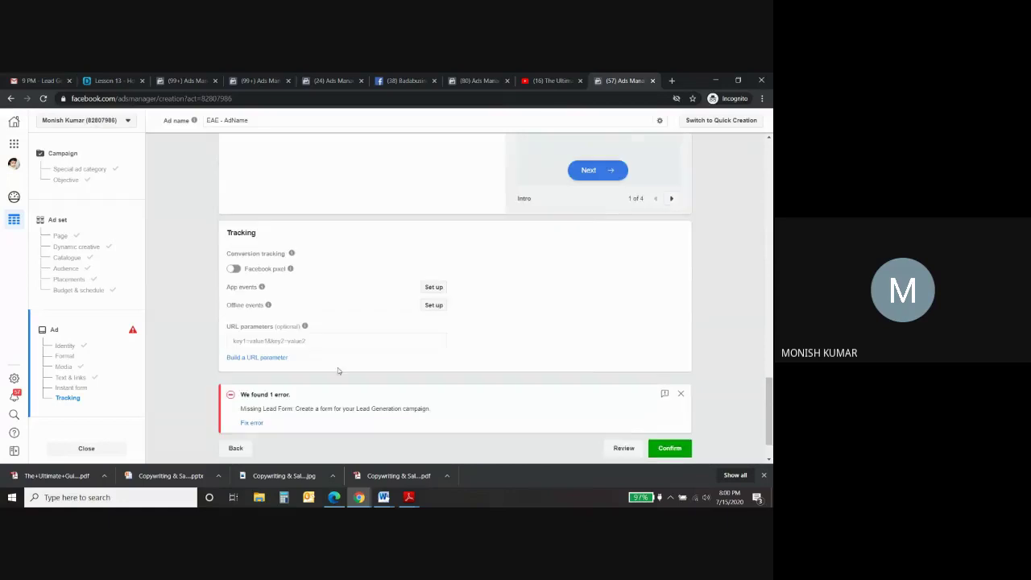
scroll(363, 363, up, 3)
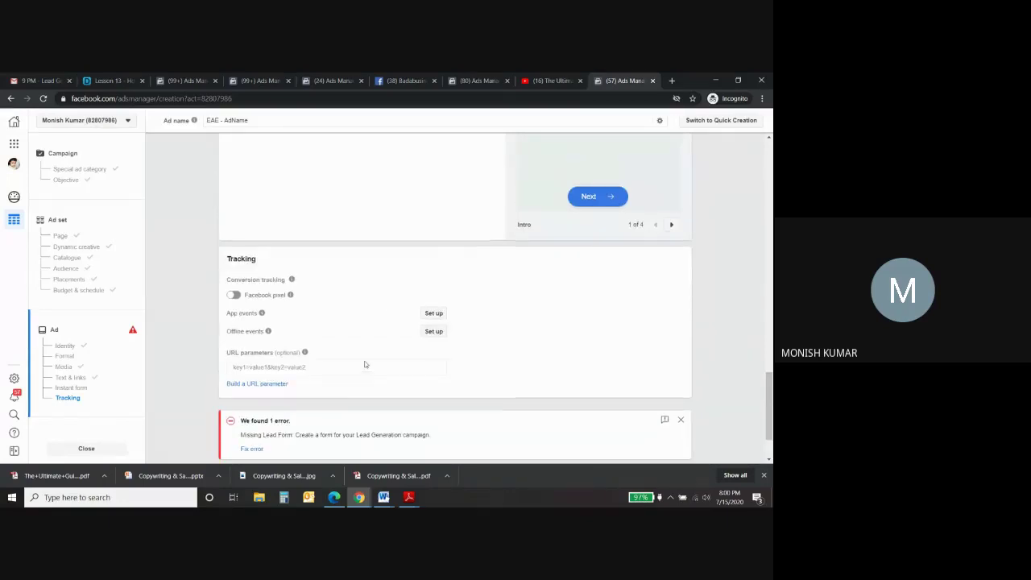
scroll(346, 258, up, 1)
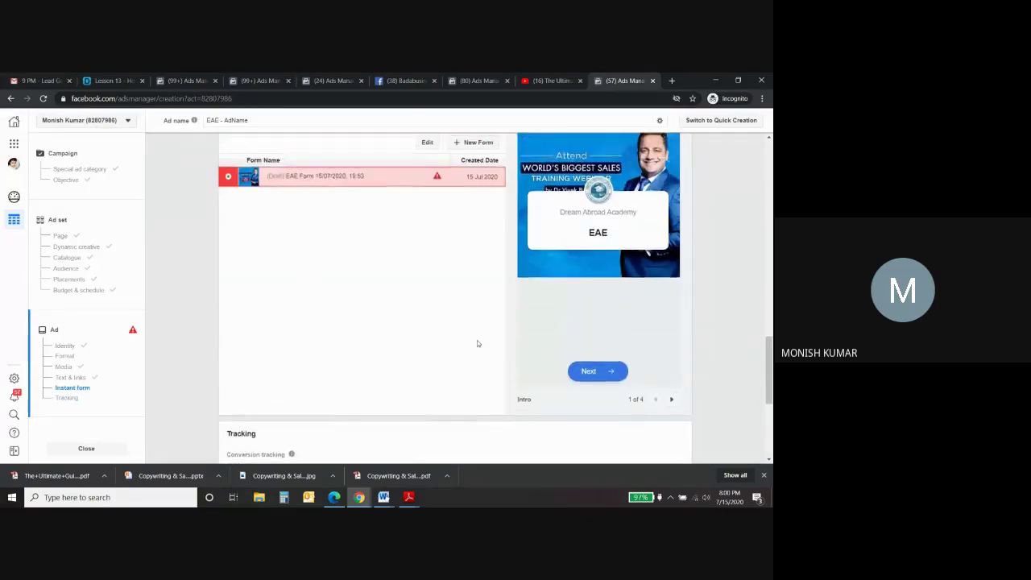
scroll(548, 359, down, 4)
scroll(616, 372, down, 1)
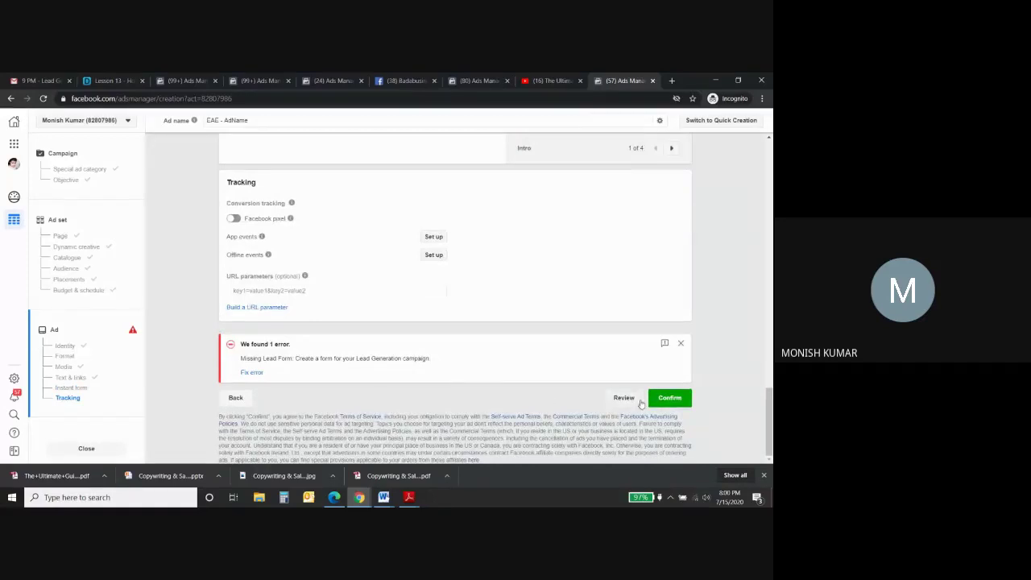
scroll(651, 402, up, 1)
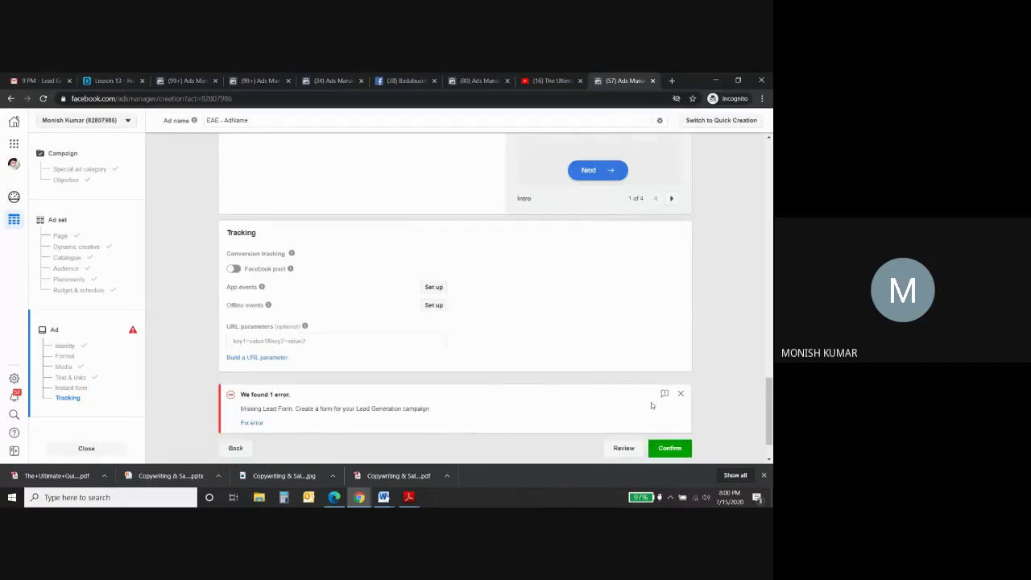
Step: Leave the unfinished ad creation and return to the Ads Manager campaigns overview
scroll(651, 403, down, 1)
scroll(651, 405, down, 1)
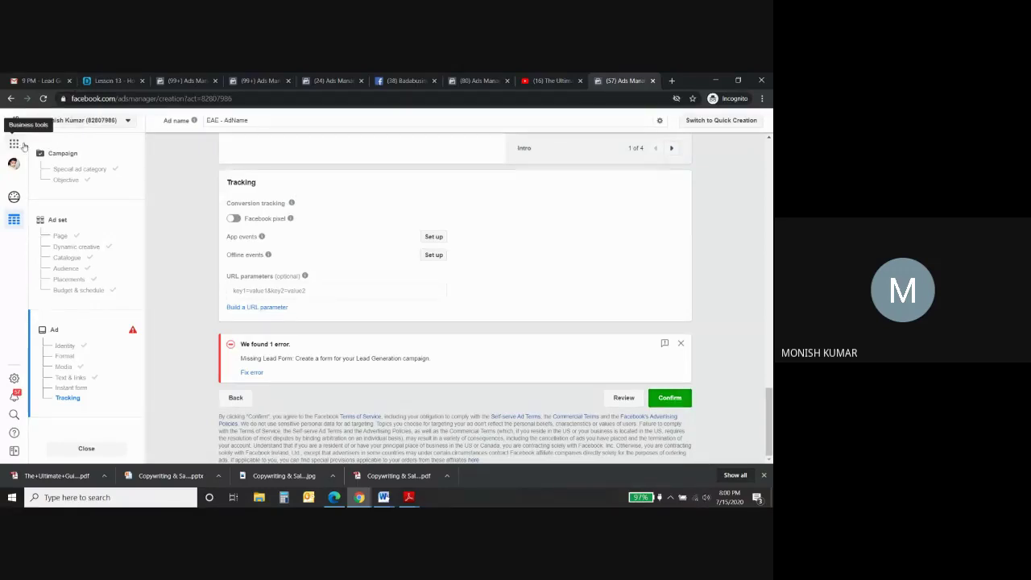
click(14, 145)
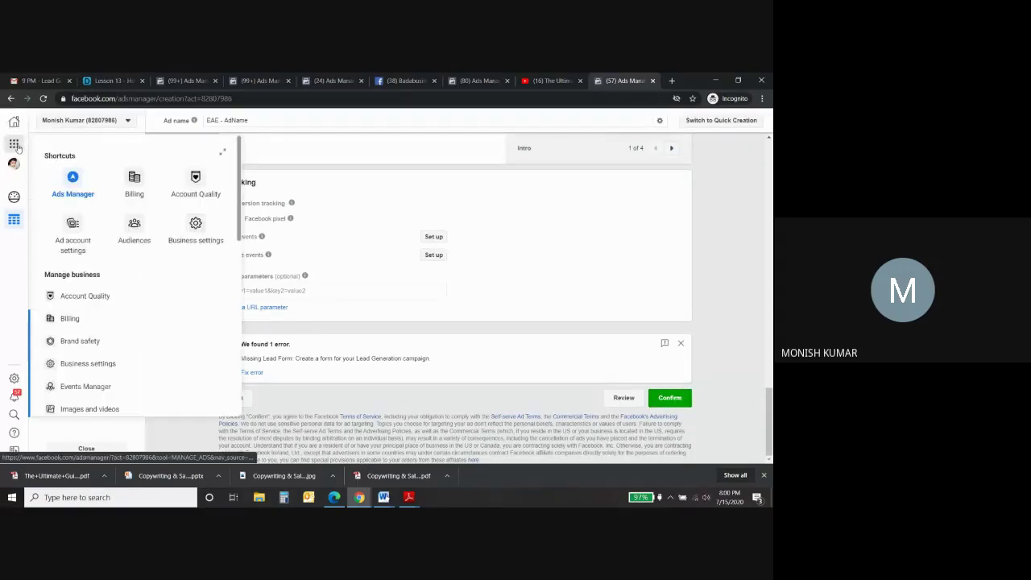
click(70, 171)
click(456, 256)
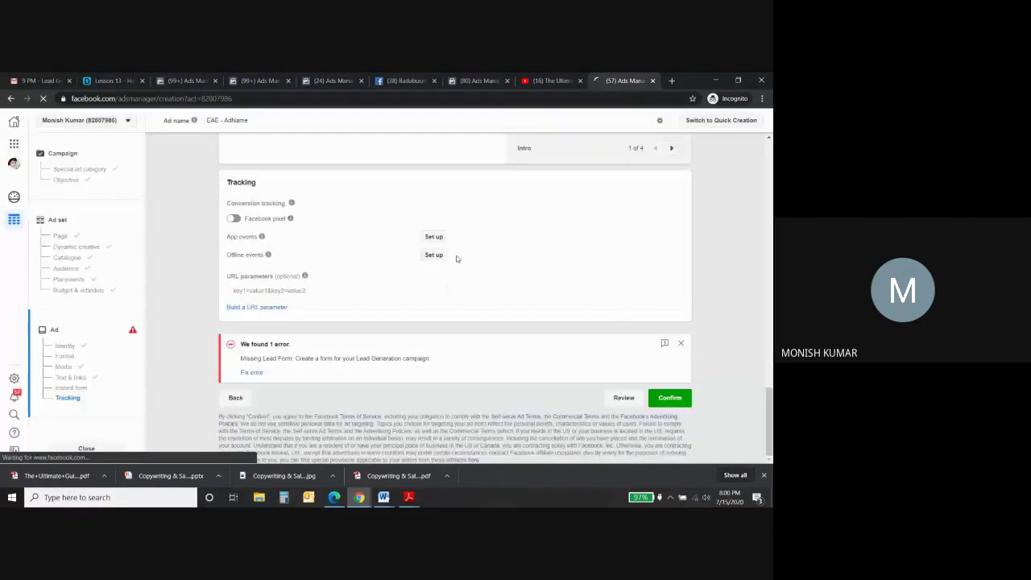
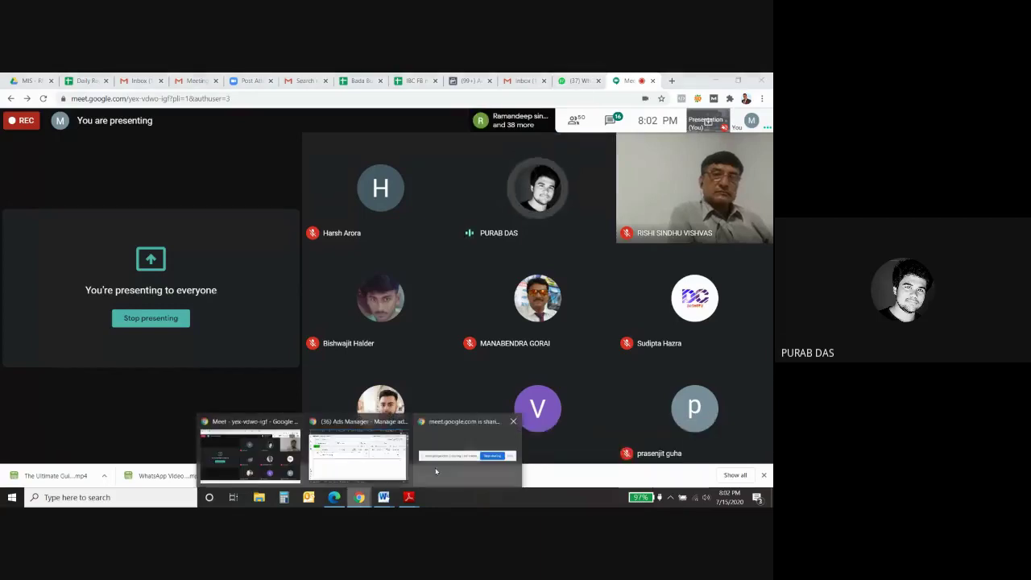
Step: Return from the meeting to the incognito browser window and load facebook.com in a new tab
click(357, 464)
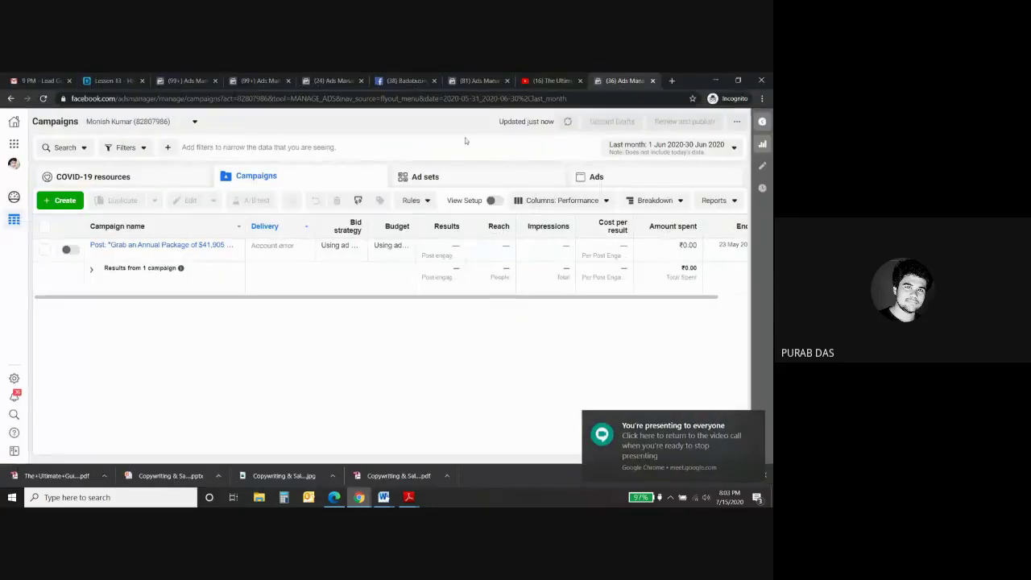
click(670, 82)
click(564, 81)
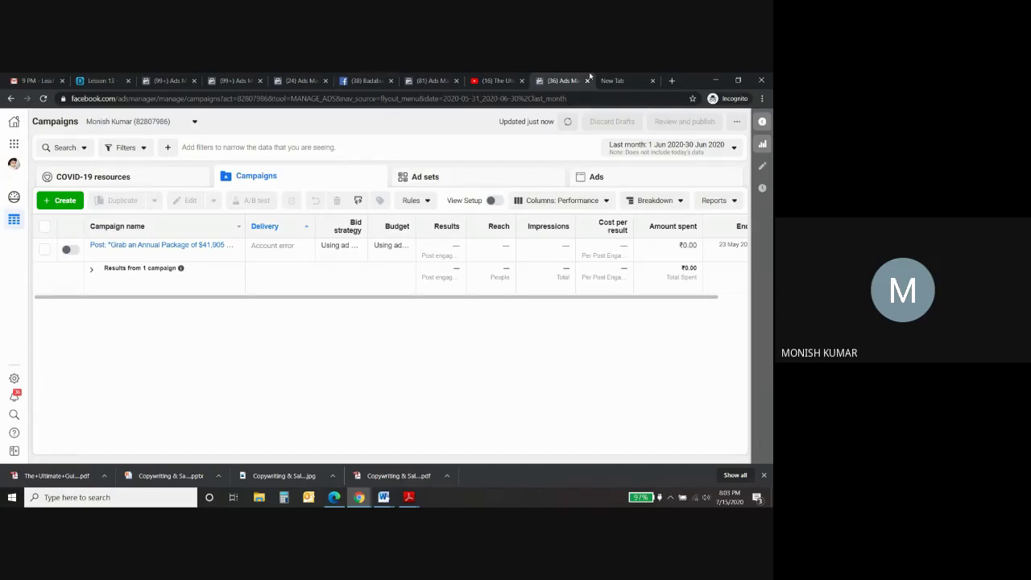
click(606, 80)
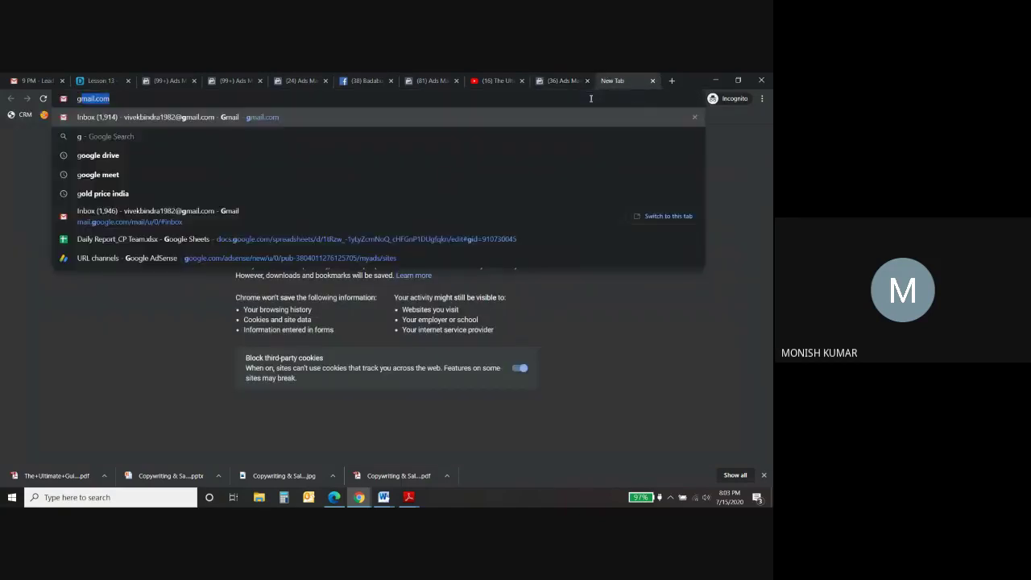
text(facebook.com)
key(Return)
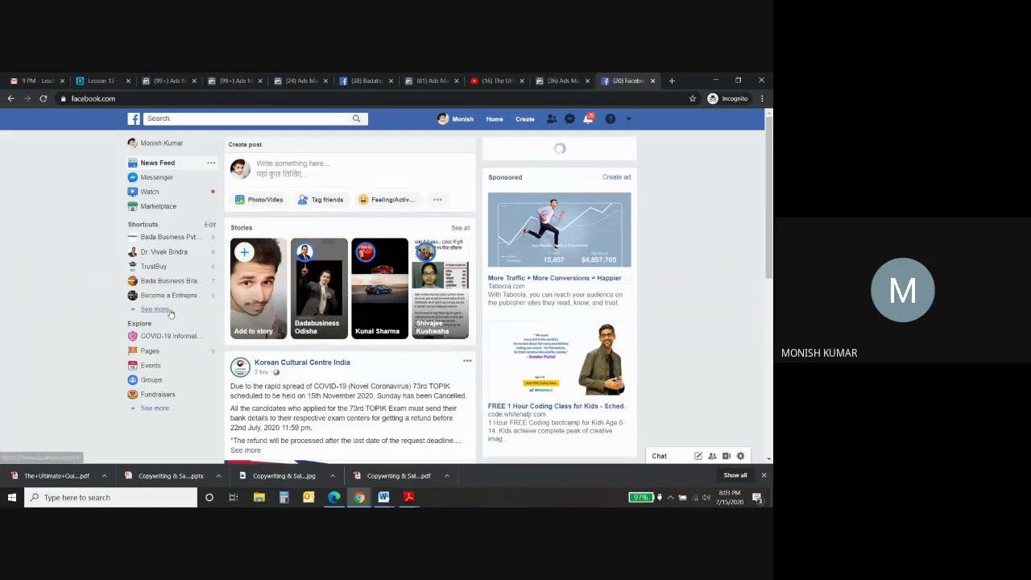
Step: Look through the expanded shortcuts and the list of managed pages on the Facebook home page
scroll(161, 306, down, 5)
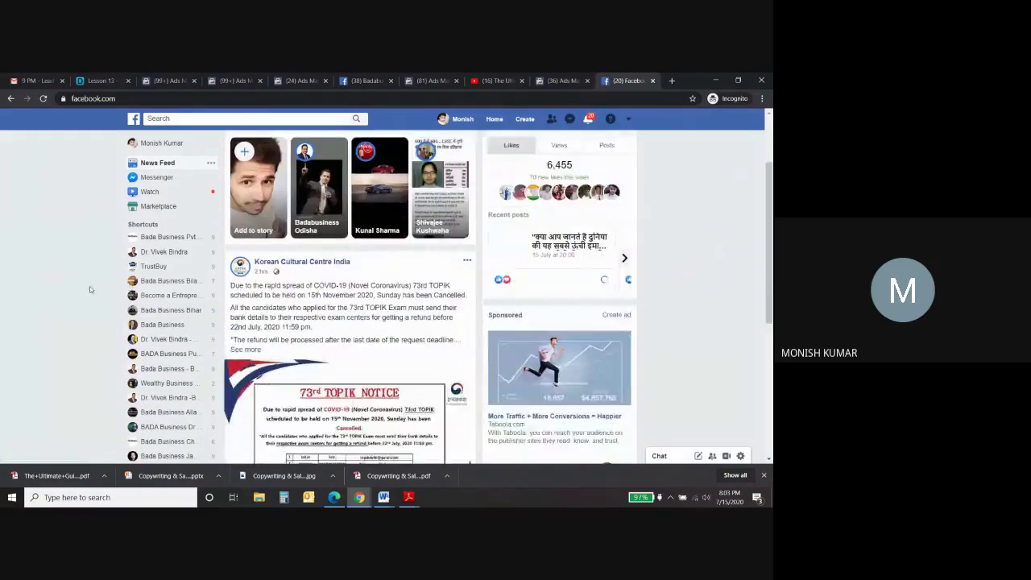
scroll(534, 217, up, 5)
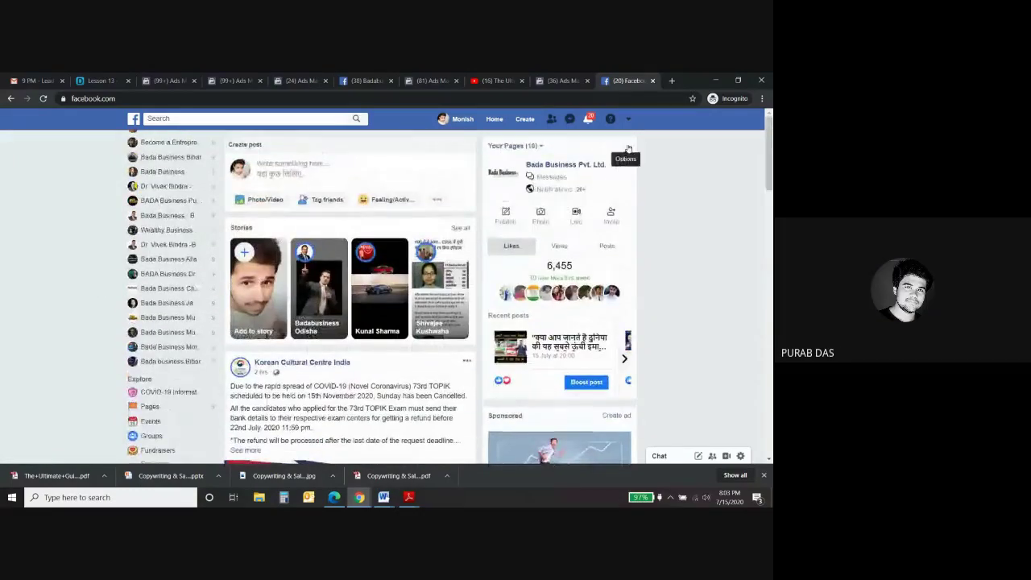
click(544, 147)
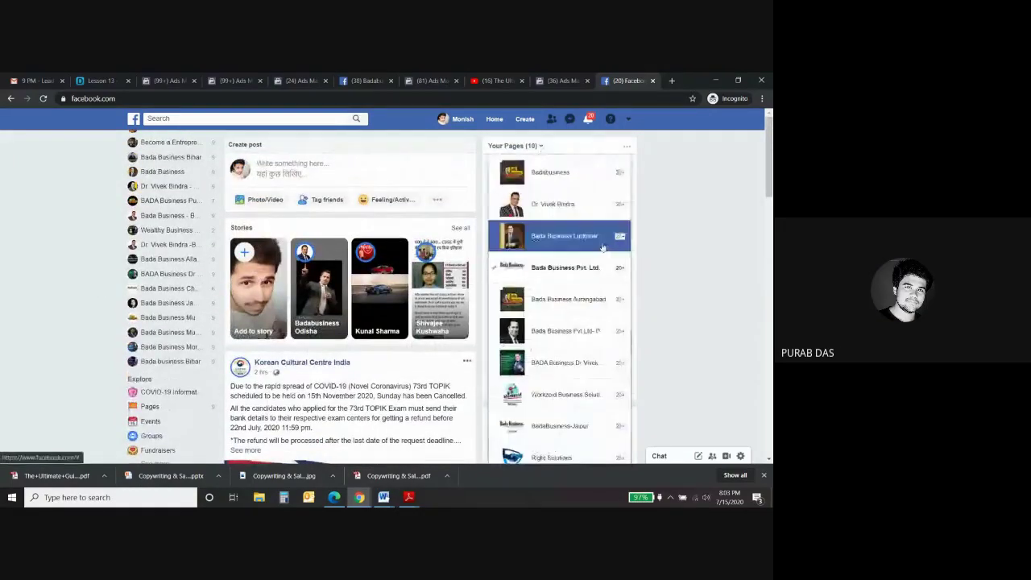
scroll(604, 254, down, 3)
scroll(604, 254, up, 3)
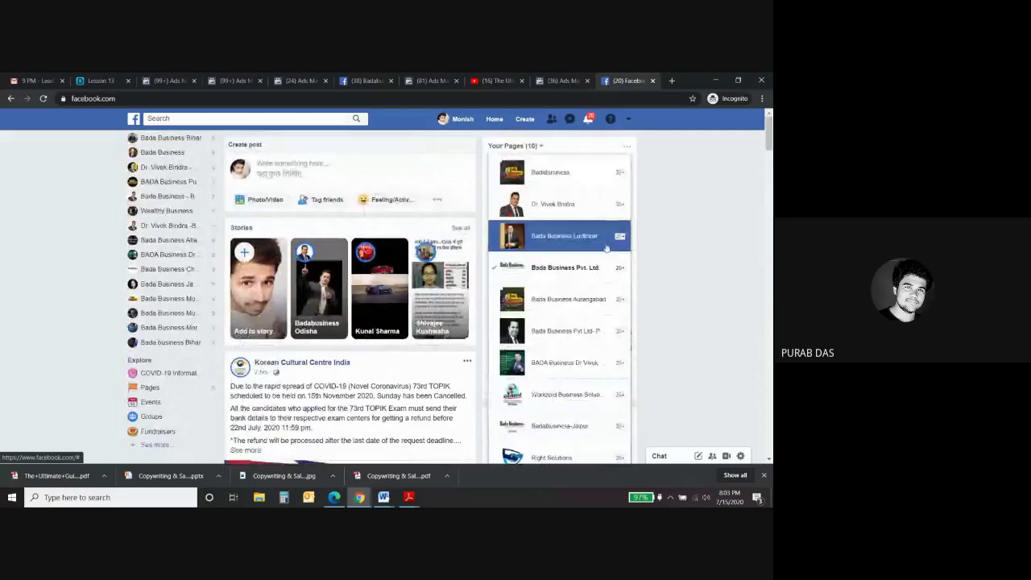
Step: Search Facebook for "dream abroad academy" and open the Dream Abroad Academy page
click(291, 119)
text(dream)
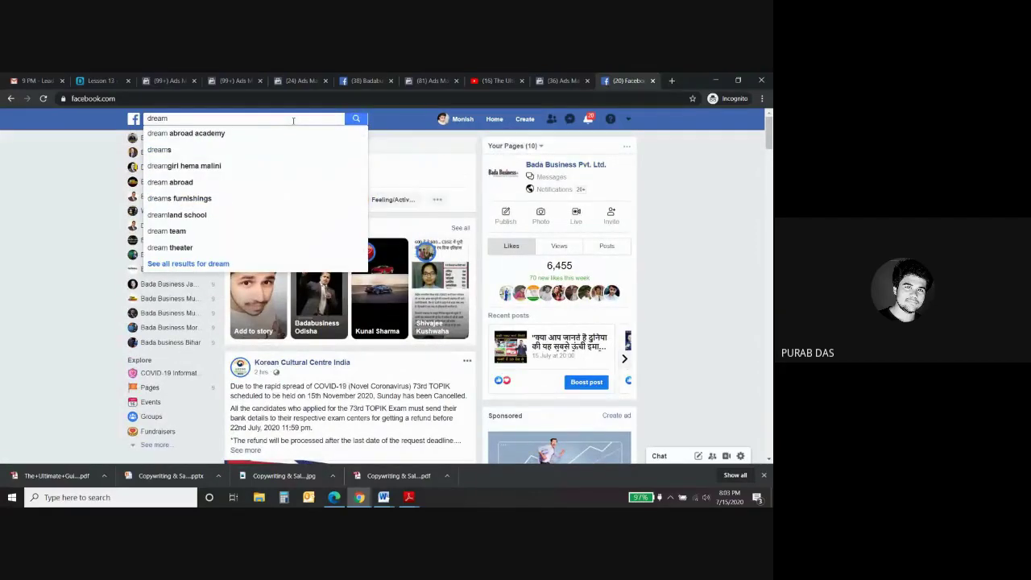
key(Down)
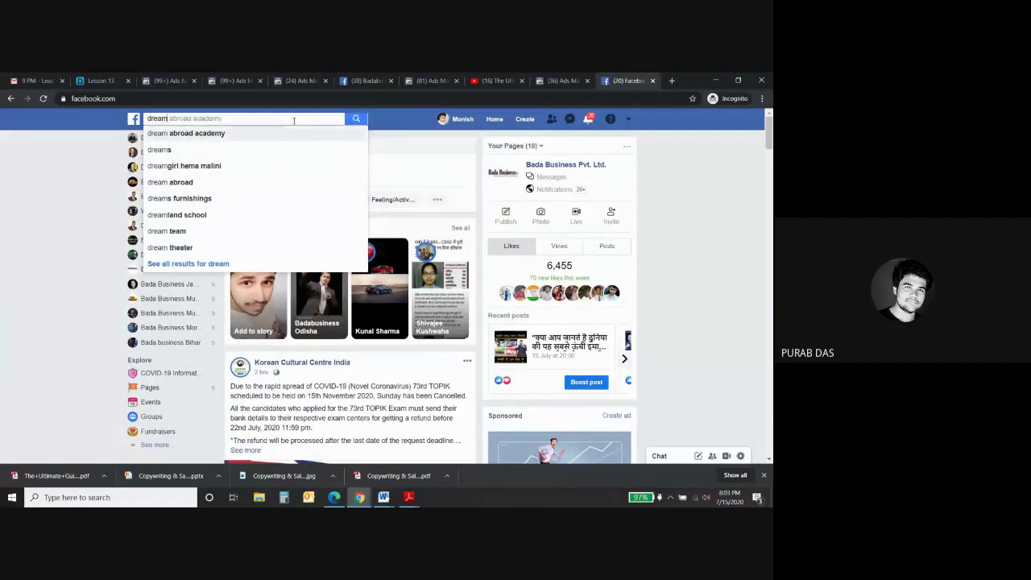
key(Return)
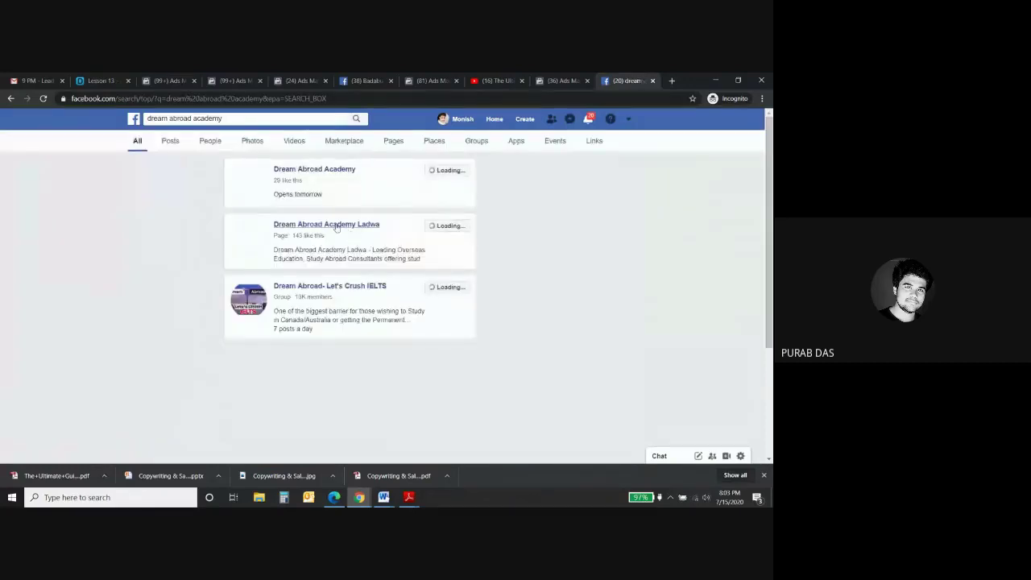
click(337, 169)
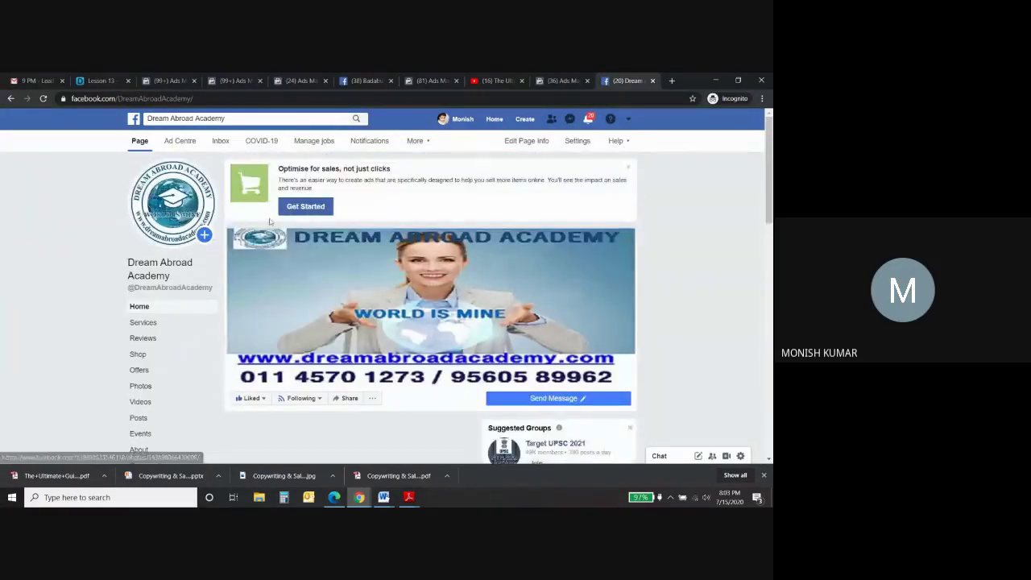
Step: Open the Forms Library for lead ads in the Dream Abroad Academy page's Publishing Tools
click(431, 141)
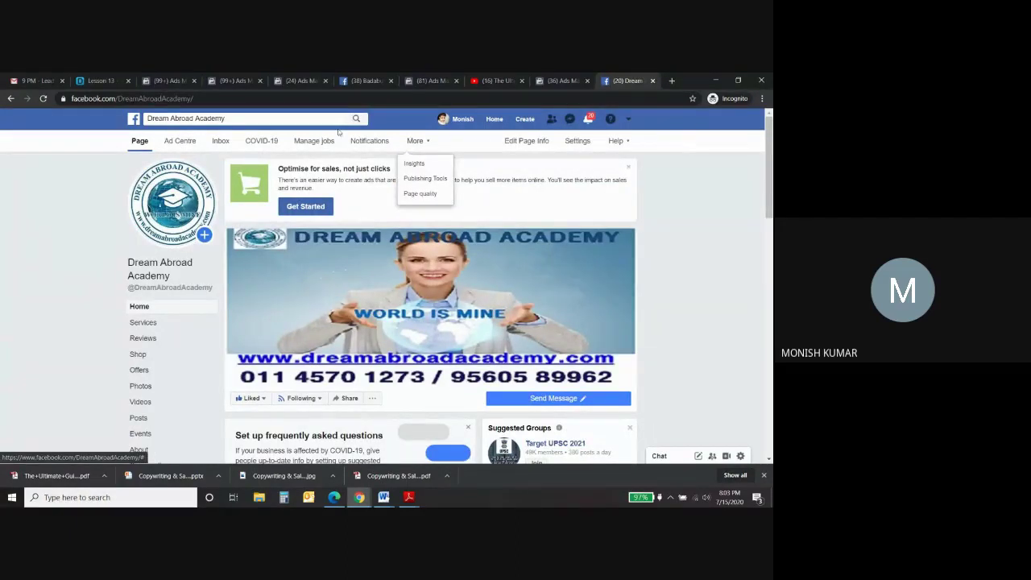
click(412, 186)
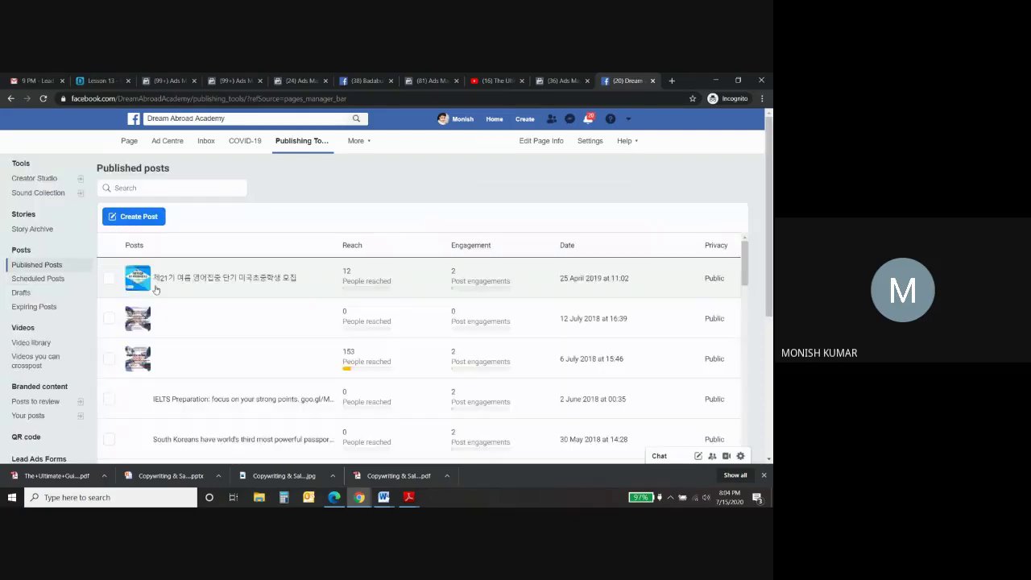
scroll(180, 323, down, 5)
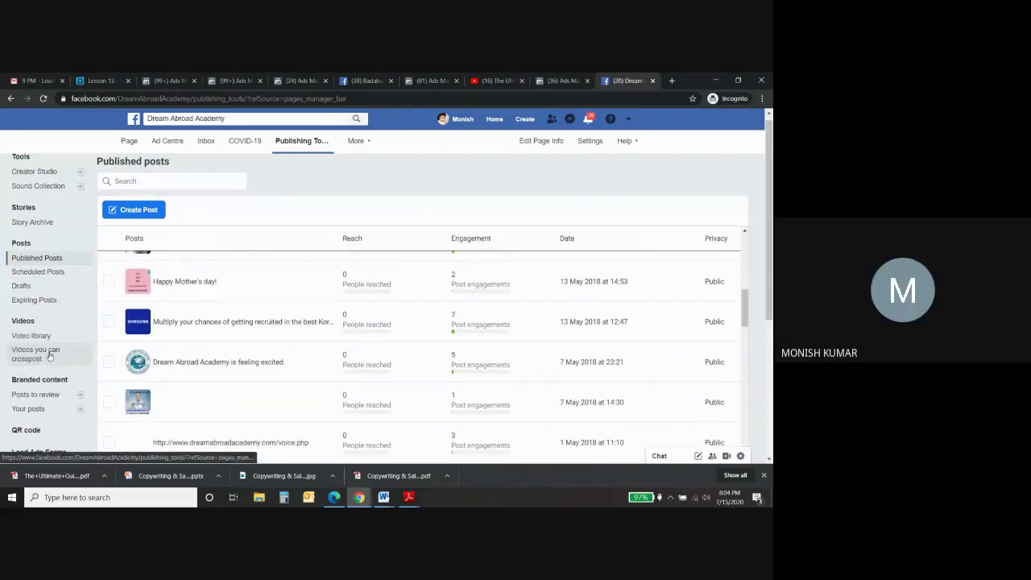
scroll(48, 355, down, 5)
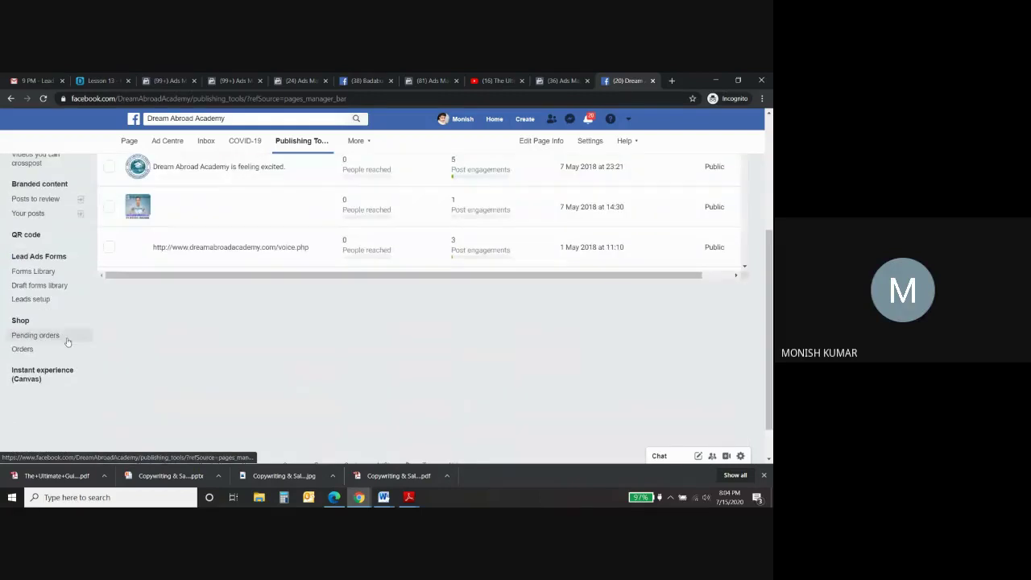
click(58, 275)
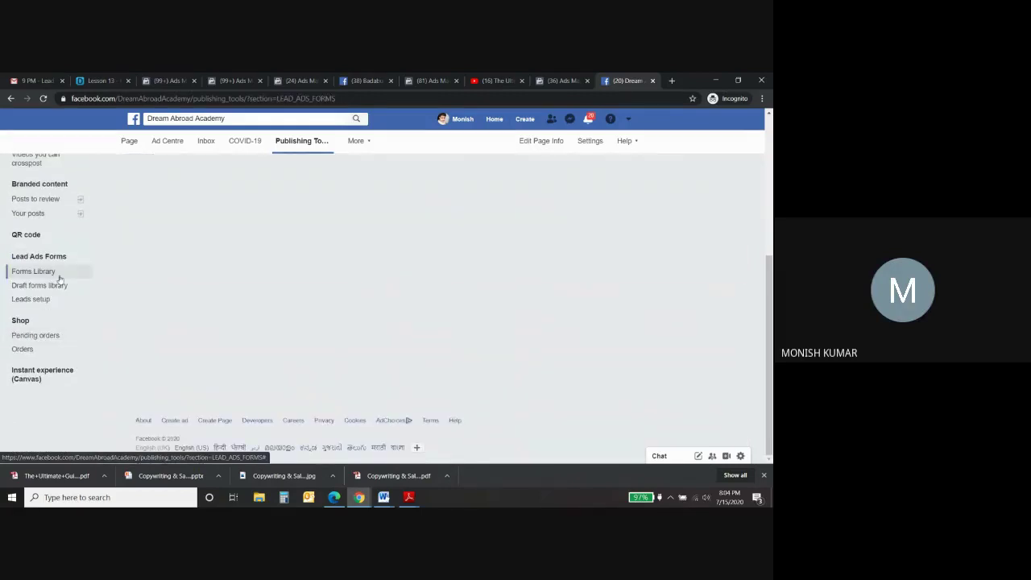
scroll(381, 227, up, 4)
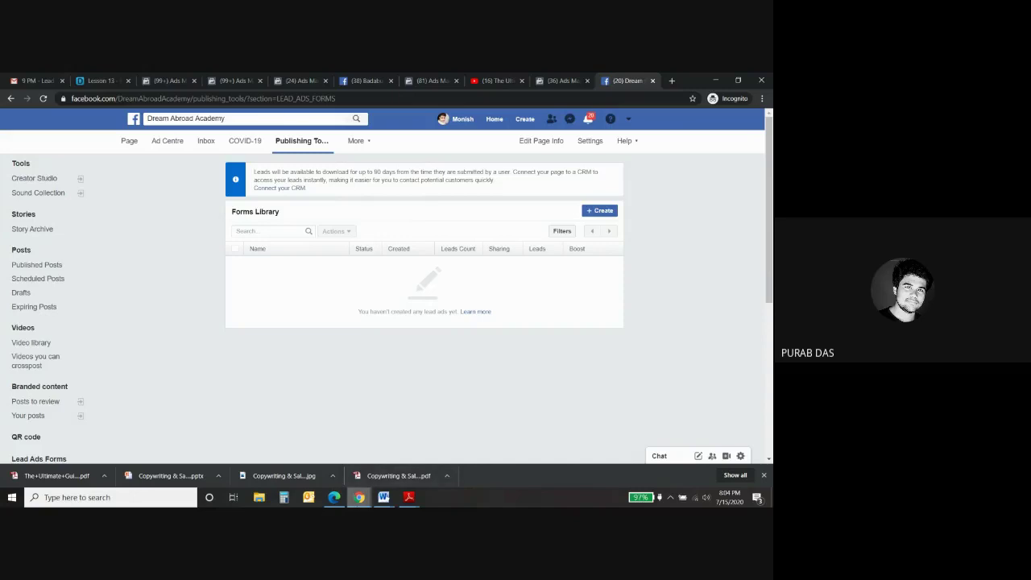
Step: Switch to the Google Meet call window to follow the participants' discussion
click(360, 497)
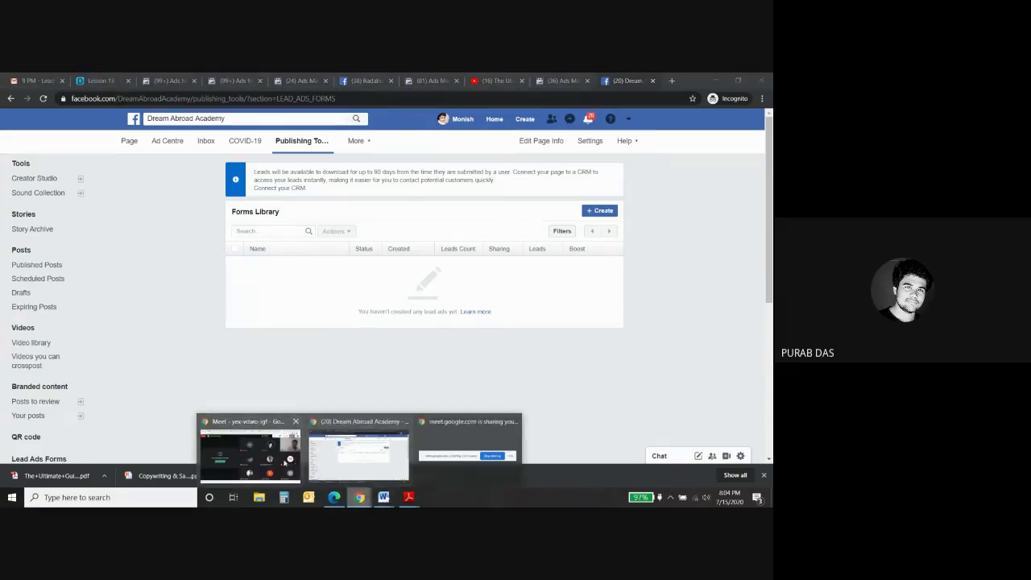
click(249, 443)
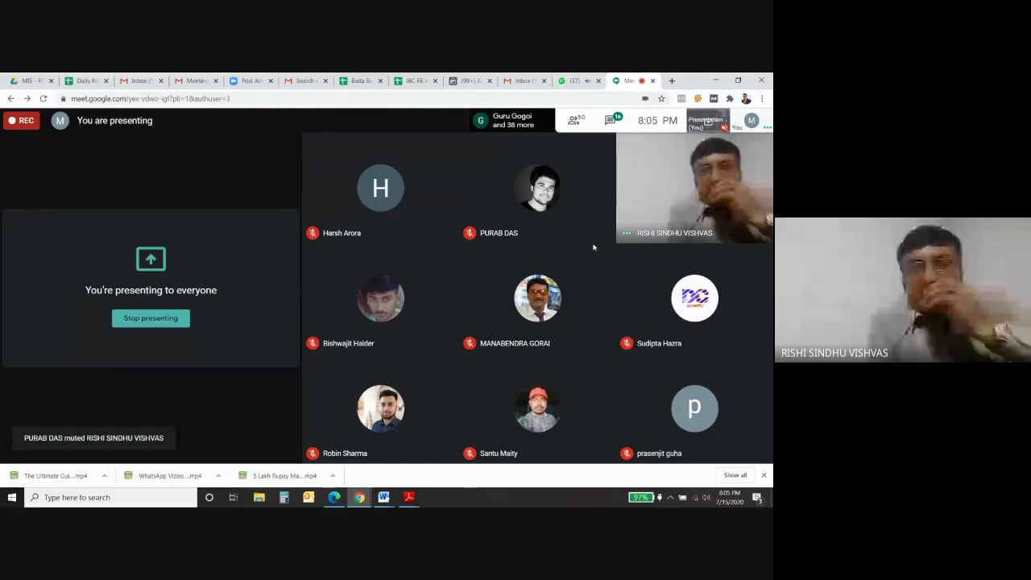
mouse_move(534, 318)
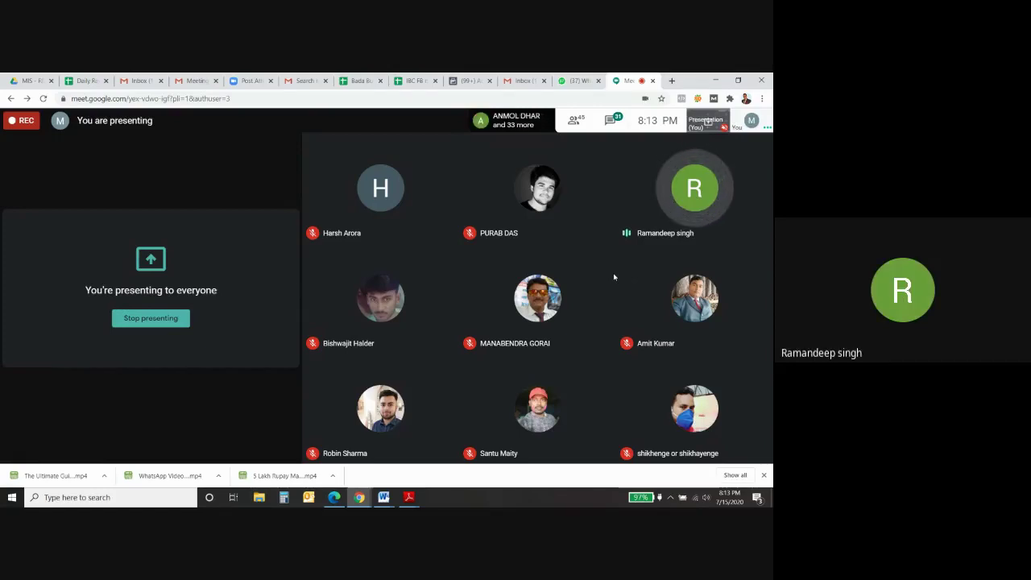
mouse_move(455, 407)
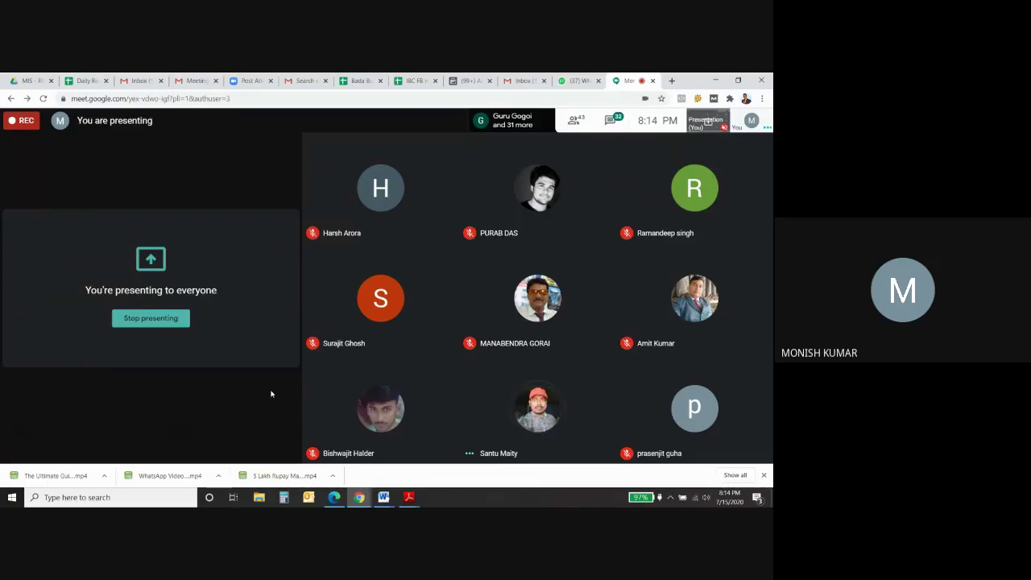
mouse_move(470, 441)
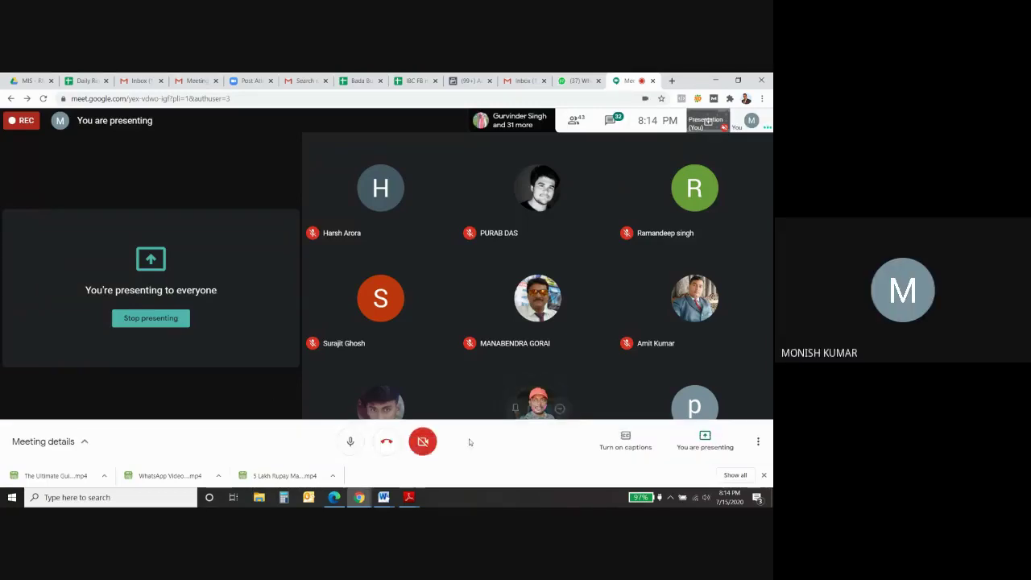
Step: Switch to IBC Training PPT.pdf in Adobe Reader, show its closing Thank You page, and return to the meeting
click(409, 499)
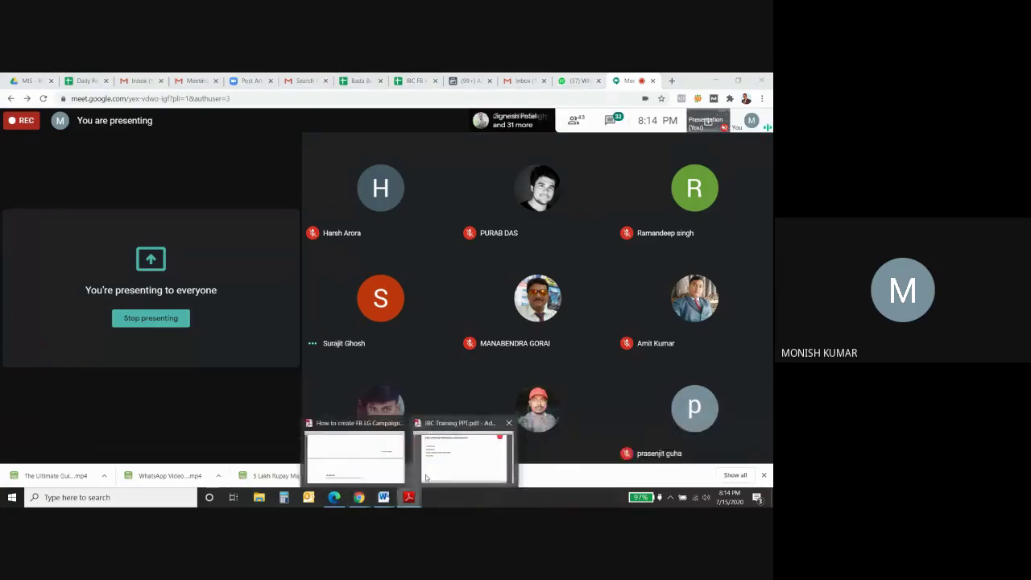
scroll(455, 406, down, 1)
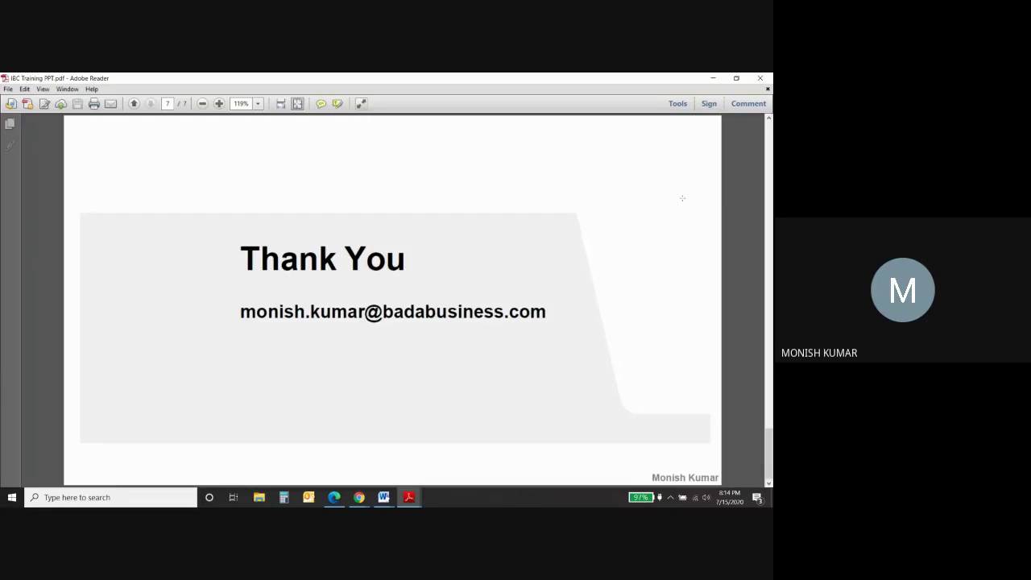
click(717, 80)
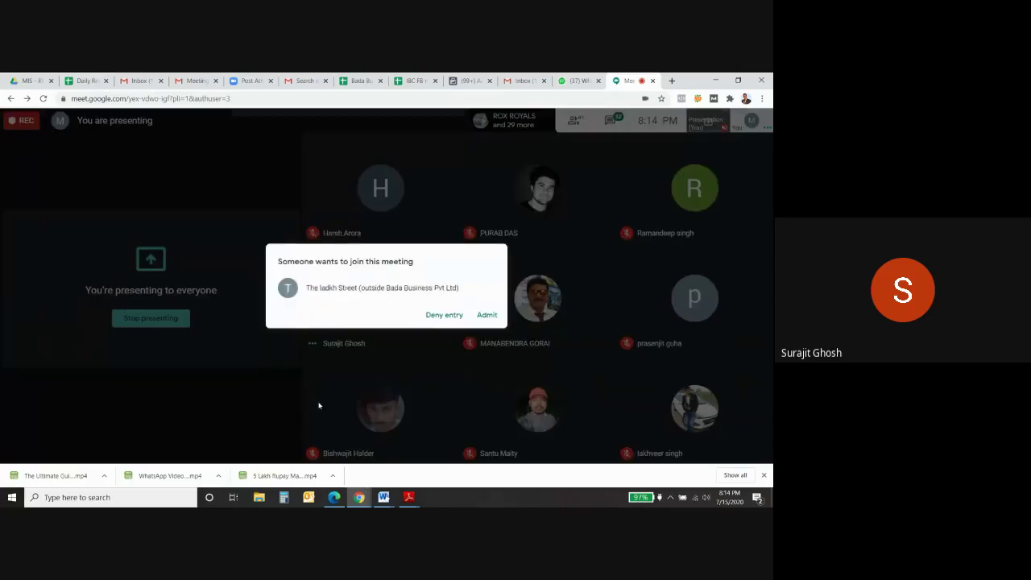
Step: Admit the waiting participant to the Google Meet call
click(486, 317)
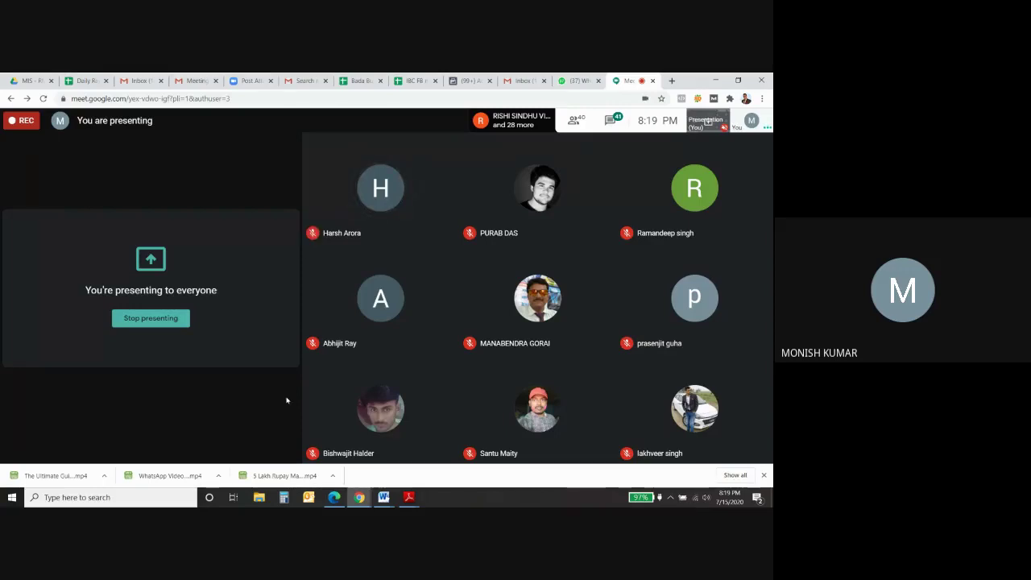
mouse_move(284, 405)
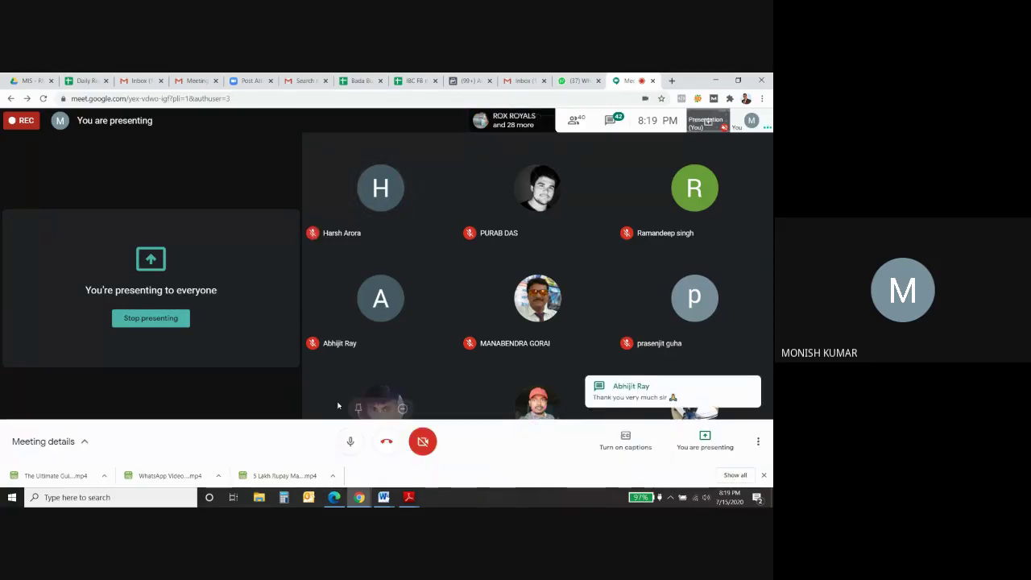